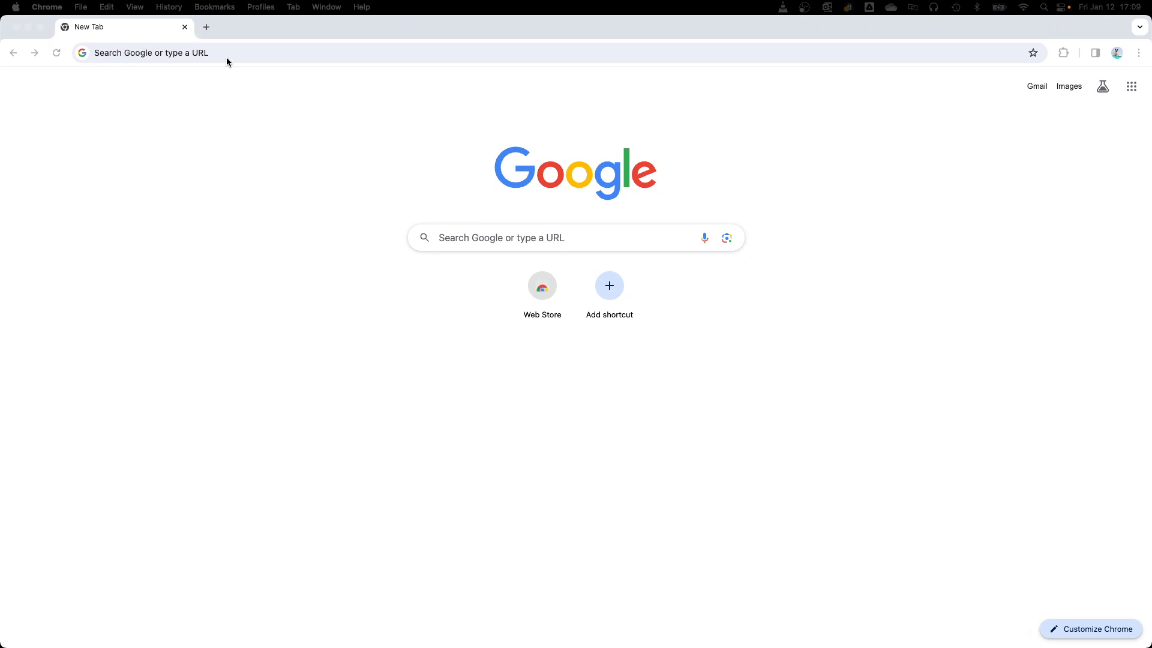
# Step: Go to mailchimp.com and open its login page
pyautogui.click(225, 54)
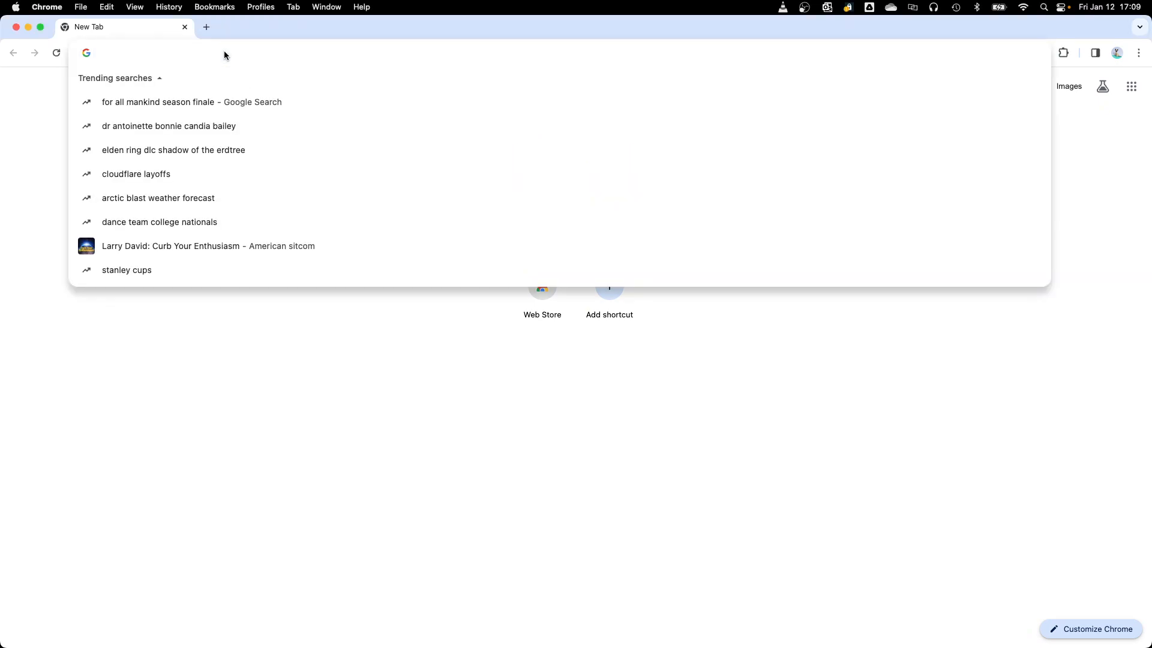
pyautogui.write('mail')
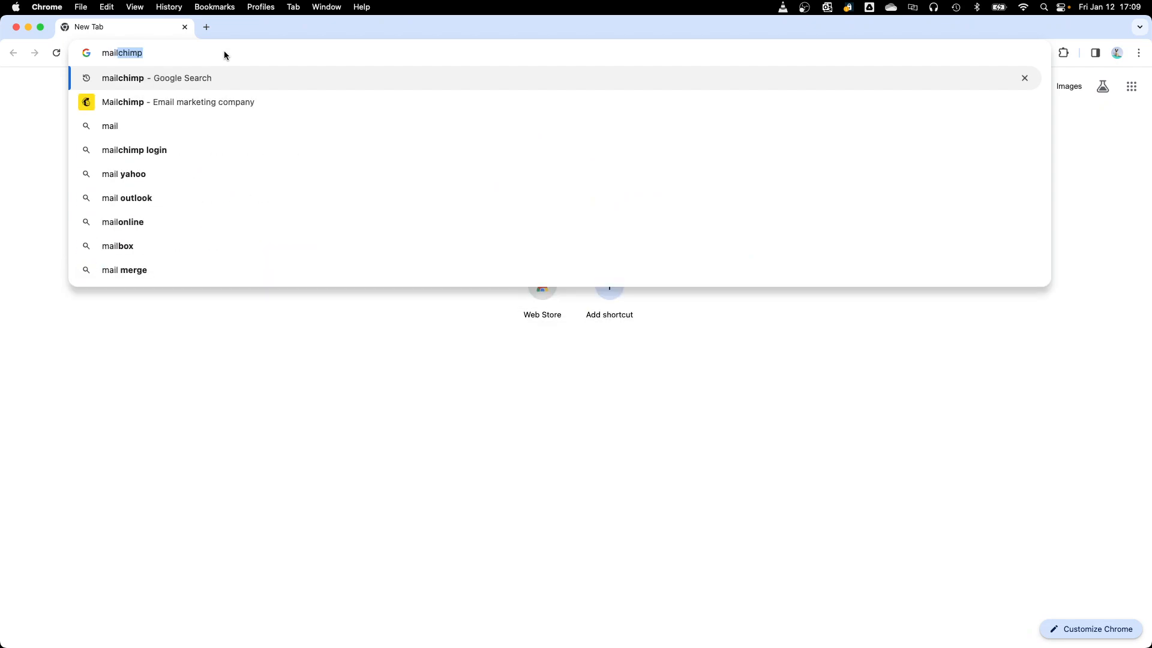
pyautogui.write('chimp')
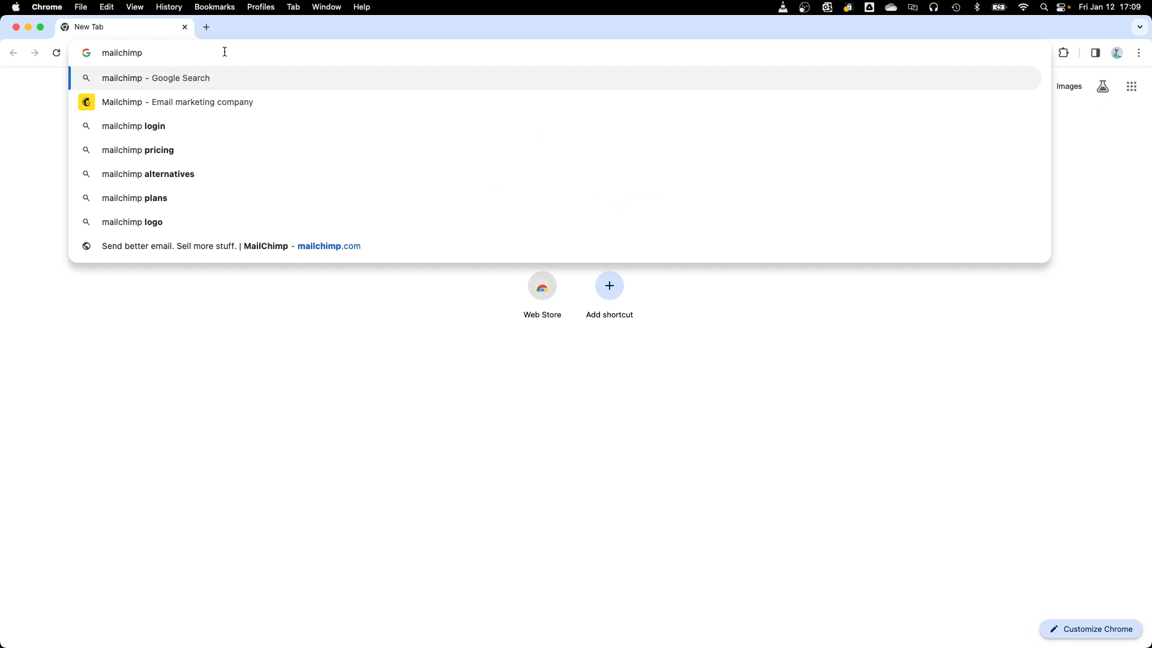
pyautogui.write('.com')
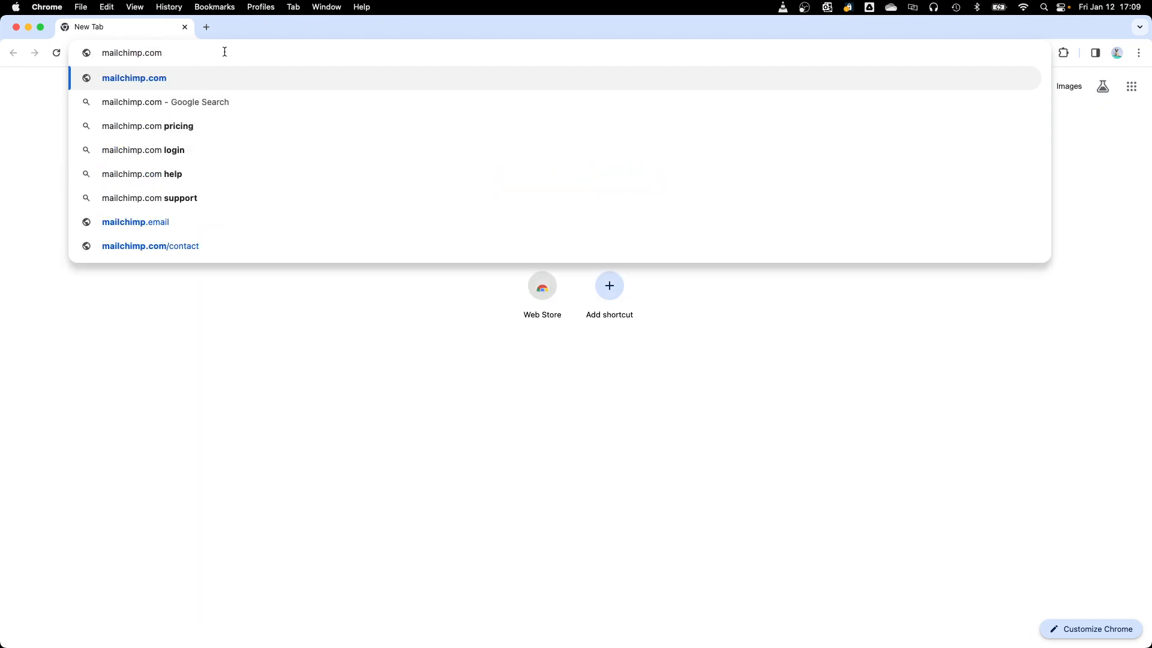
pyautogui.press('Return')
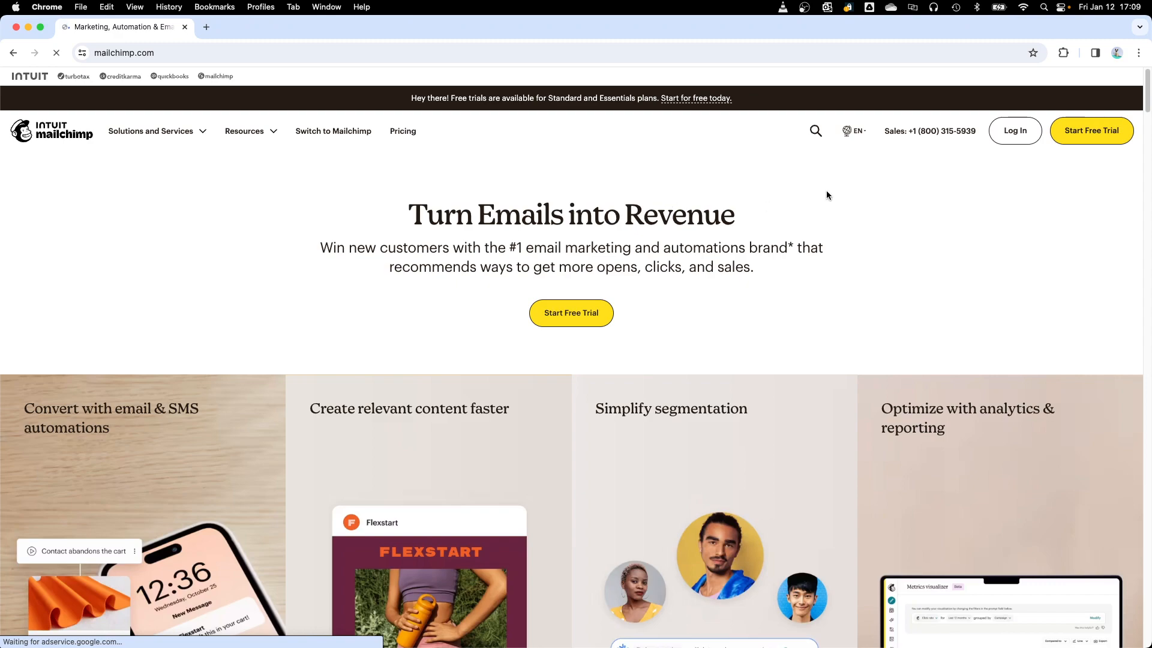
pyautogui.click(1019, 134)
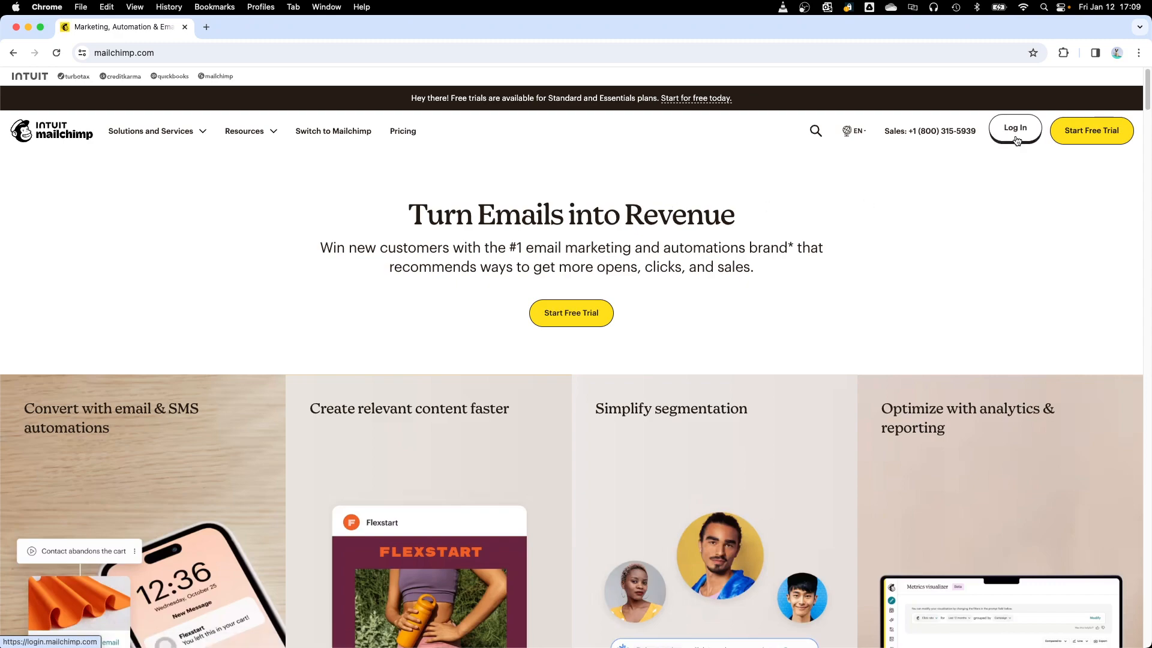
pyautogui.click(1017, 139)
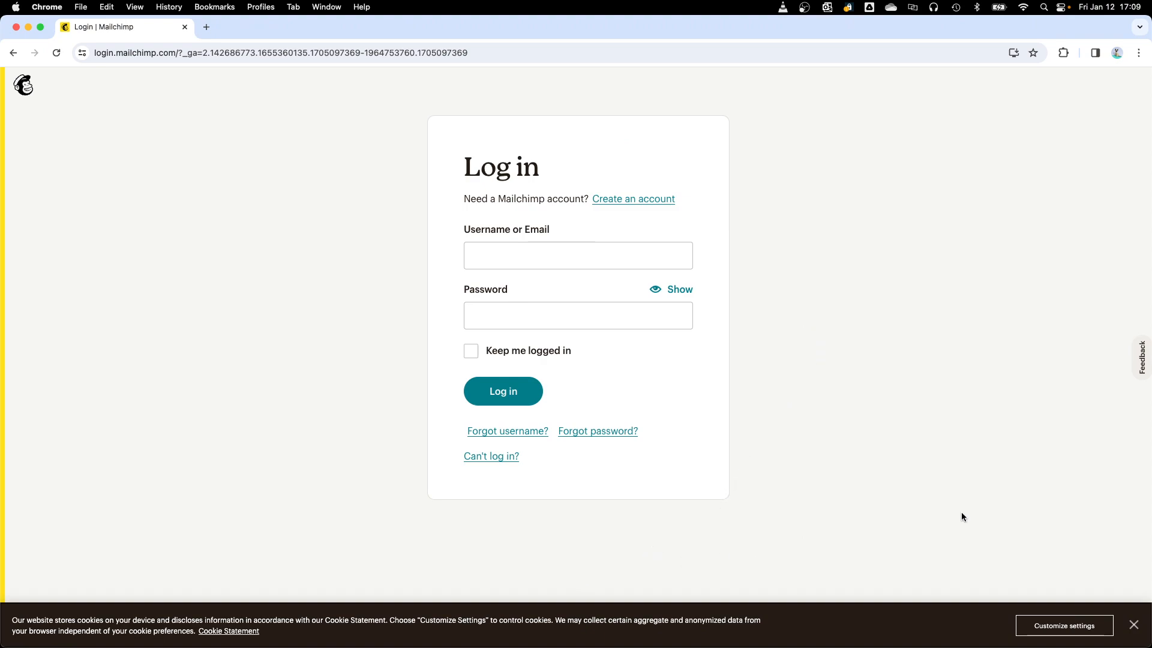
# Step: Dismiss the cookie notice and log in with the saved account email and the account password
pyautogui.click(1136, 629)
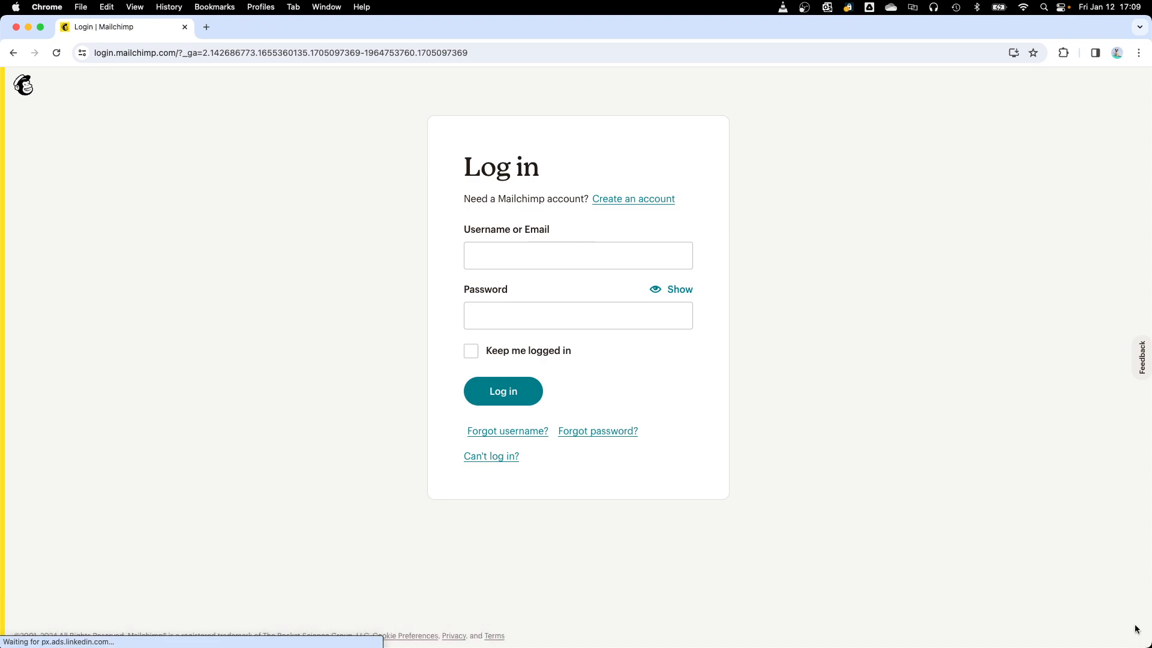
pyautogui.click(566, 257)
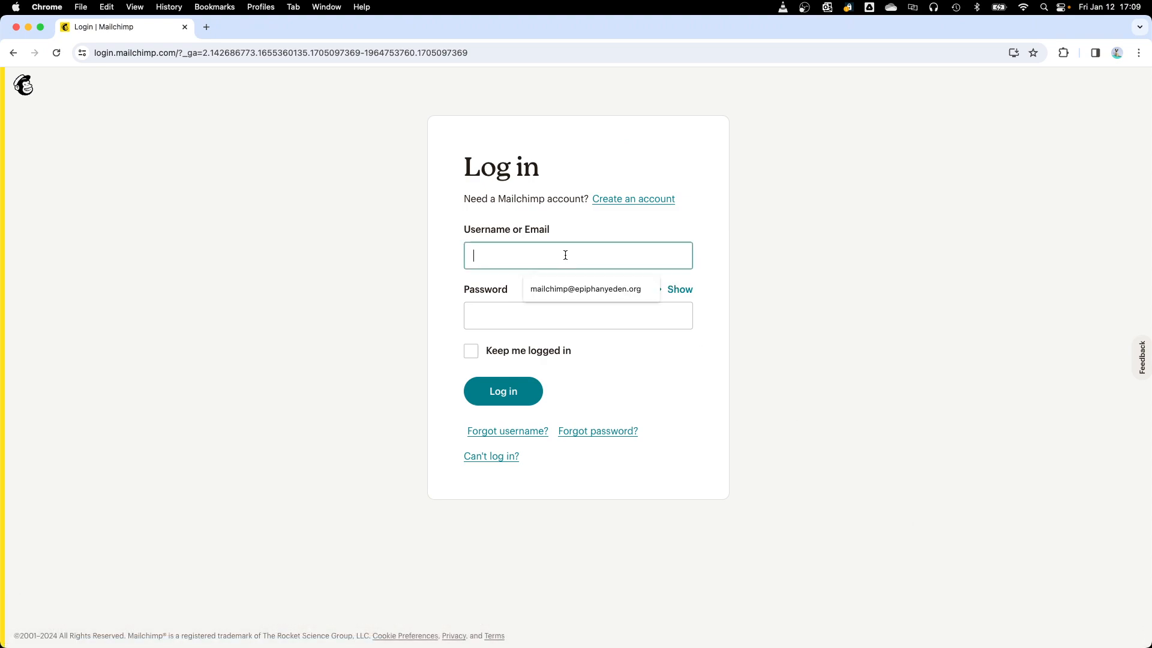
pyautogui.click(571, 289)
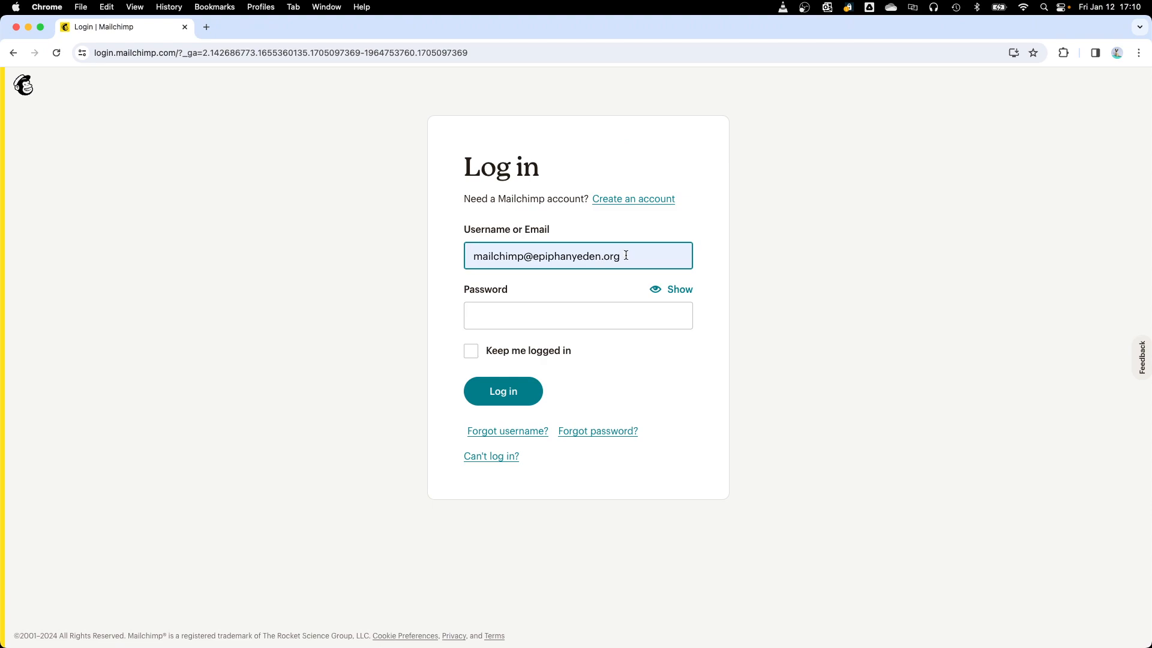
pyautogui.click(509, 316)
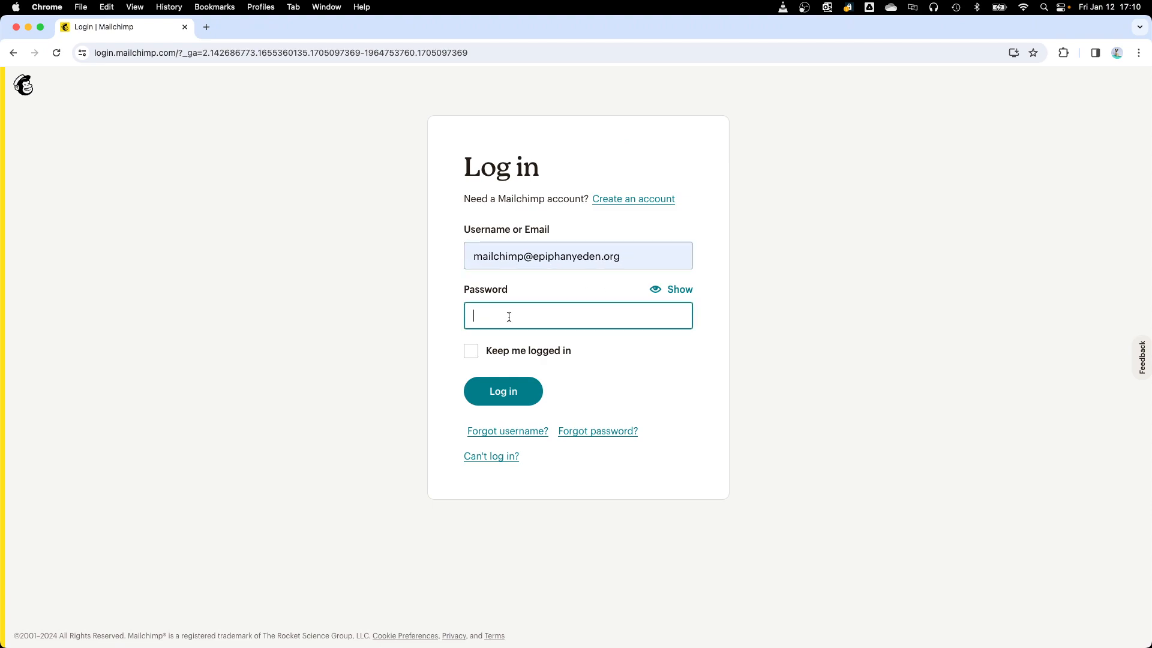
pyautogui.write('••••••••••••')
pyautogui.click(499, 398)
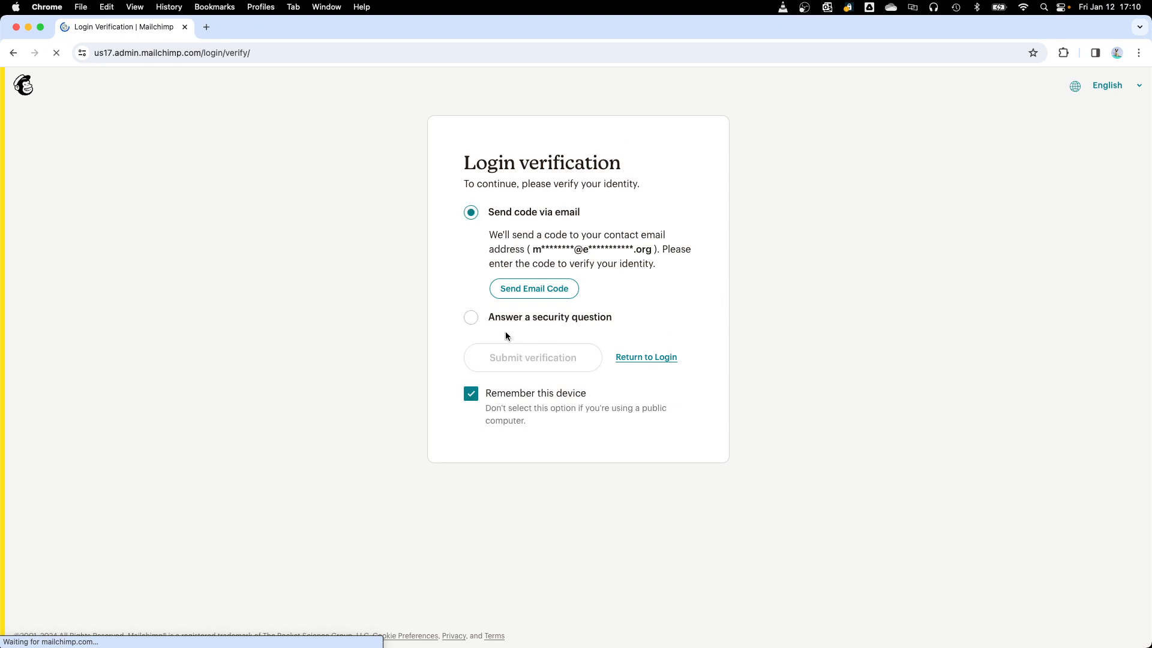
# Step: Verify the login by answering the security question with the saved answer, keeping this device remembered
pyautogui.click(471, 318)
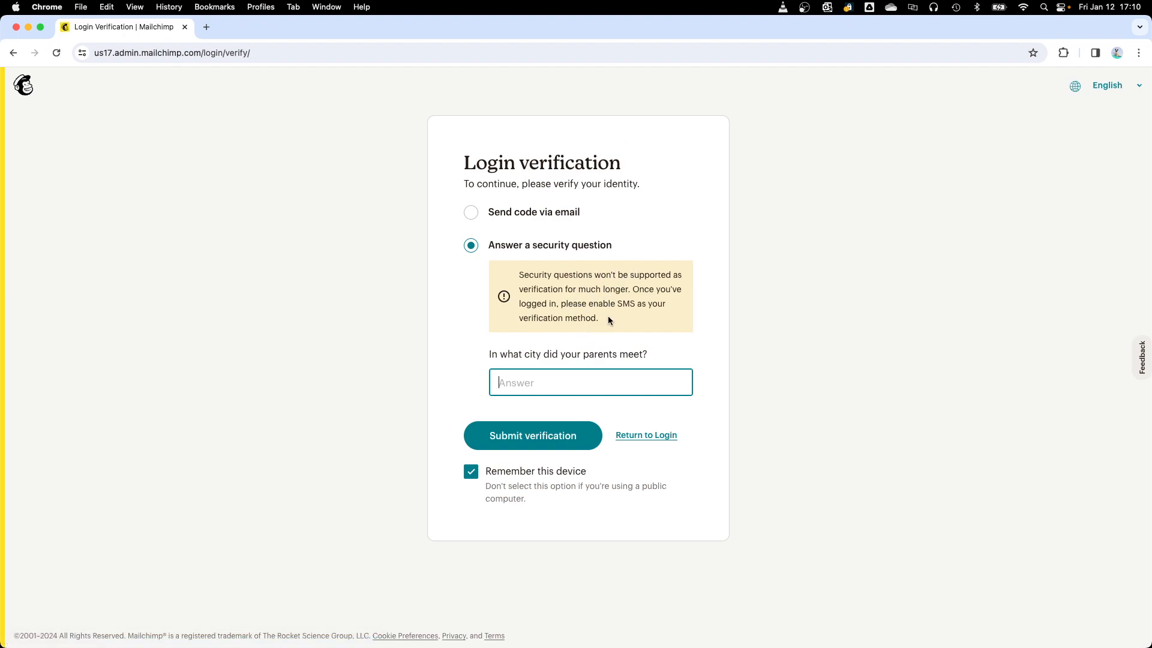
pyautogui.click(535, 385)
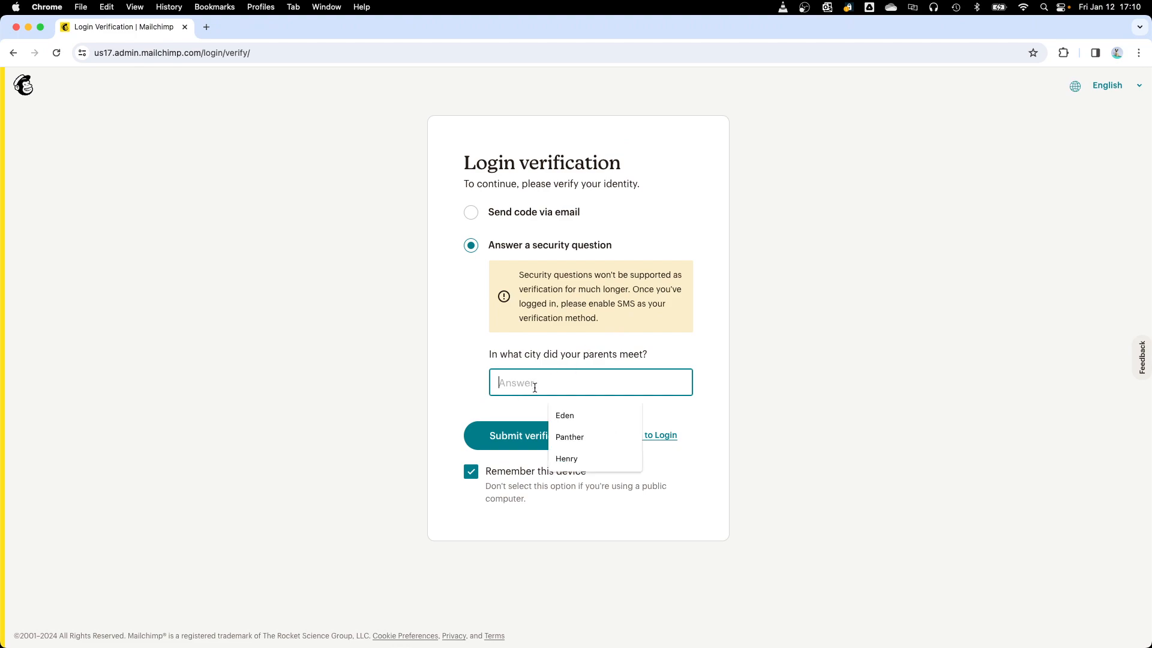
pyautogui.click(569, 417)
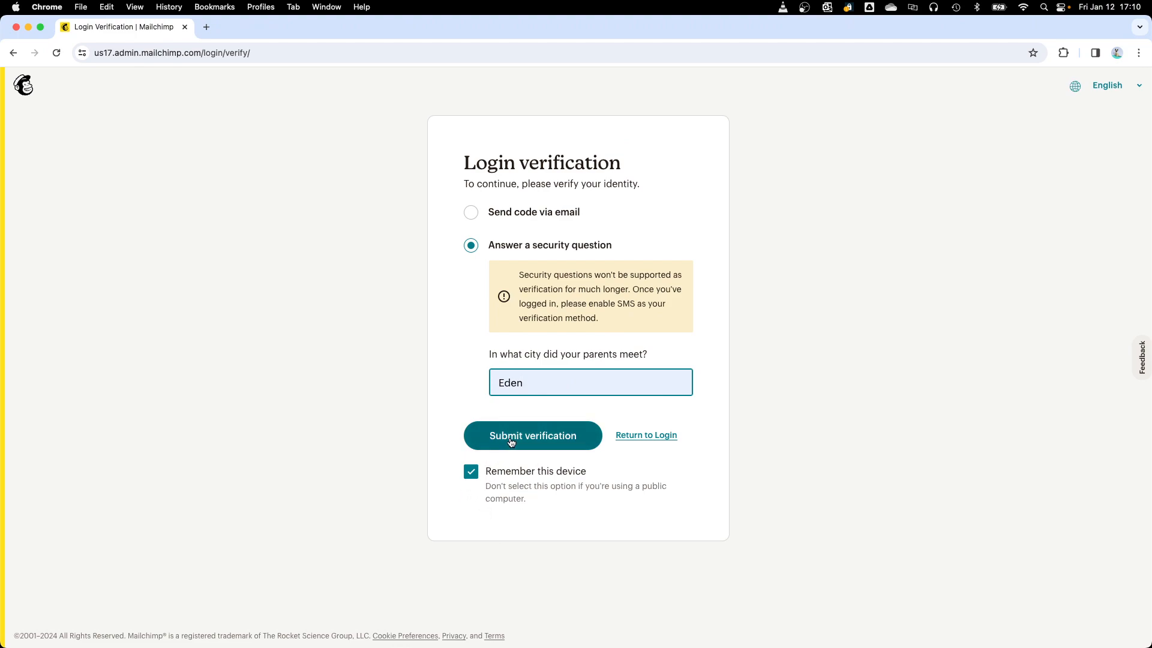
pyautogui.click(471, 473)
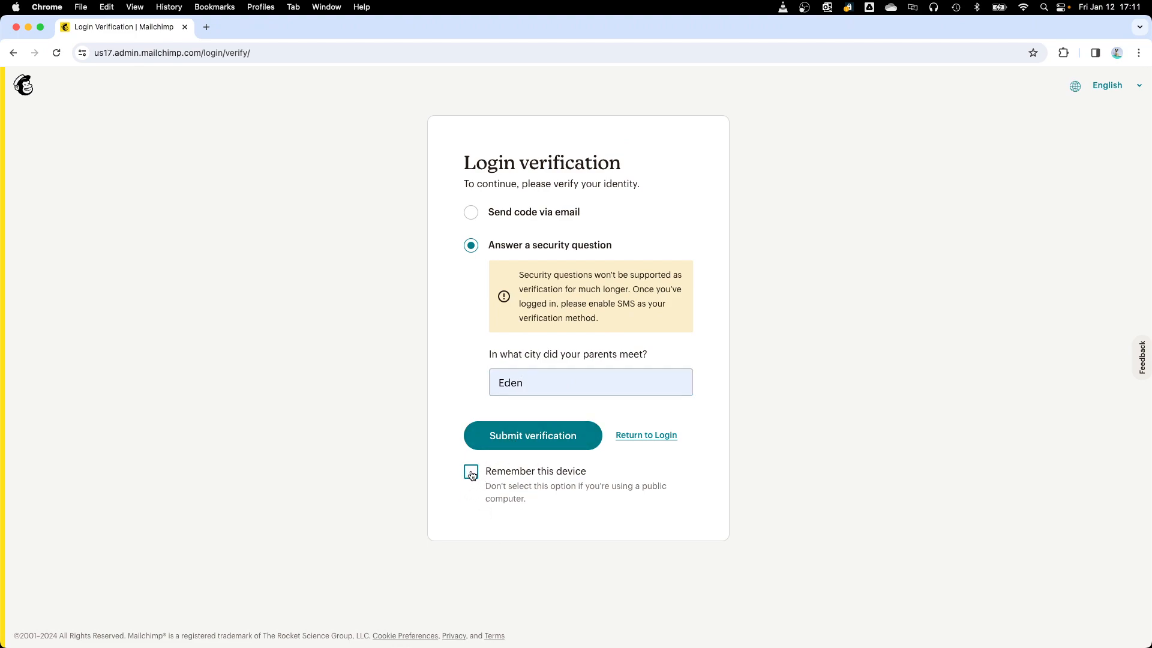
pyautogui.click(475, 477)
pyautogui.click(475, 477)
pyautogui.click(473, 478)
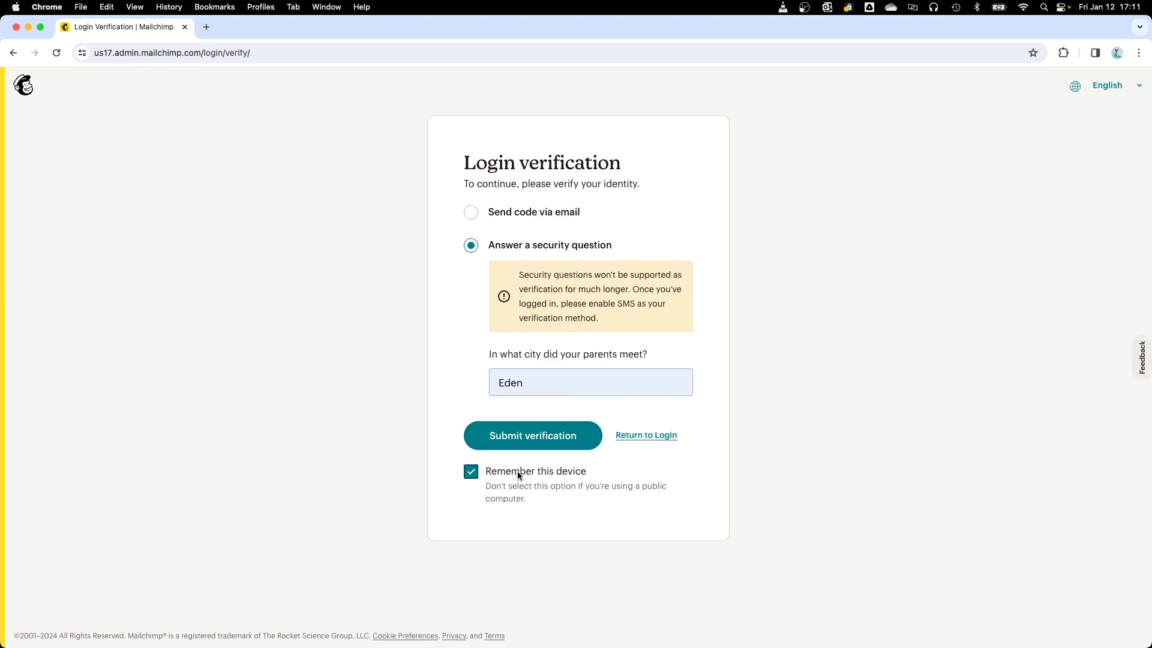
pyautogui.click(536, 440)
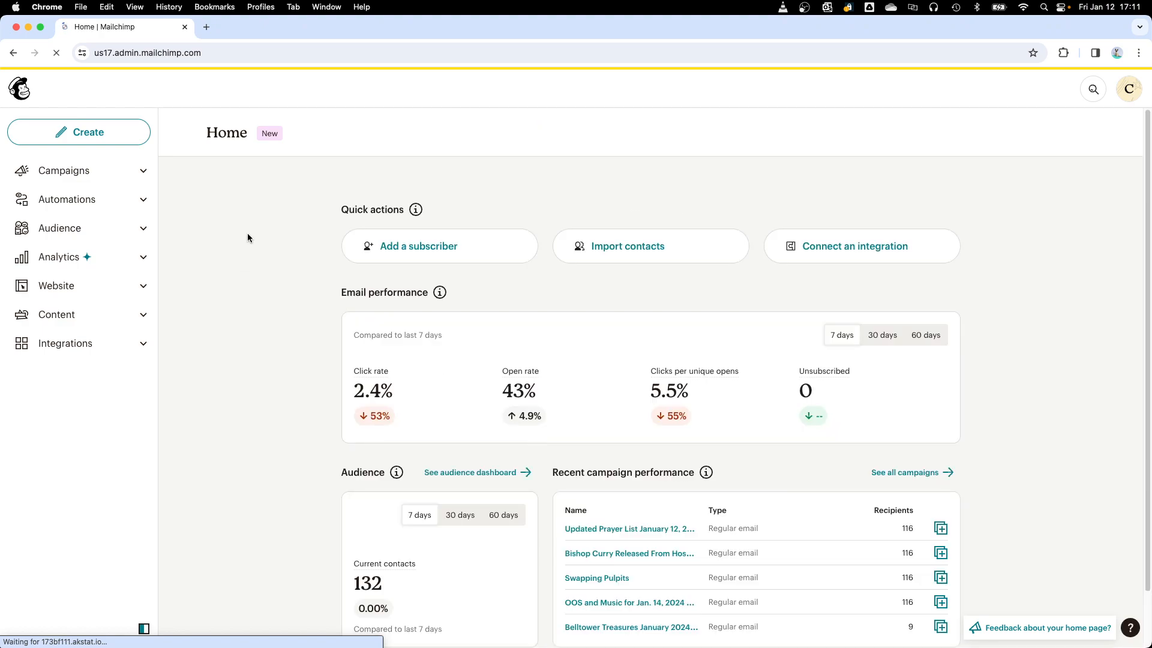
# Step: Open the list of all campaigns
pyautogui.click(65, 172)
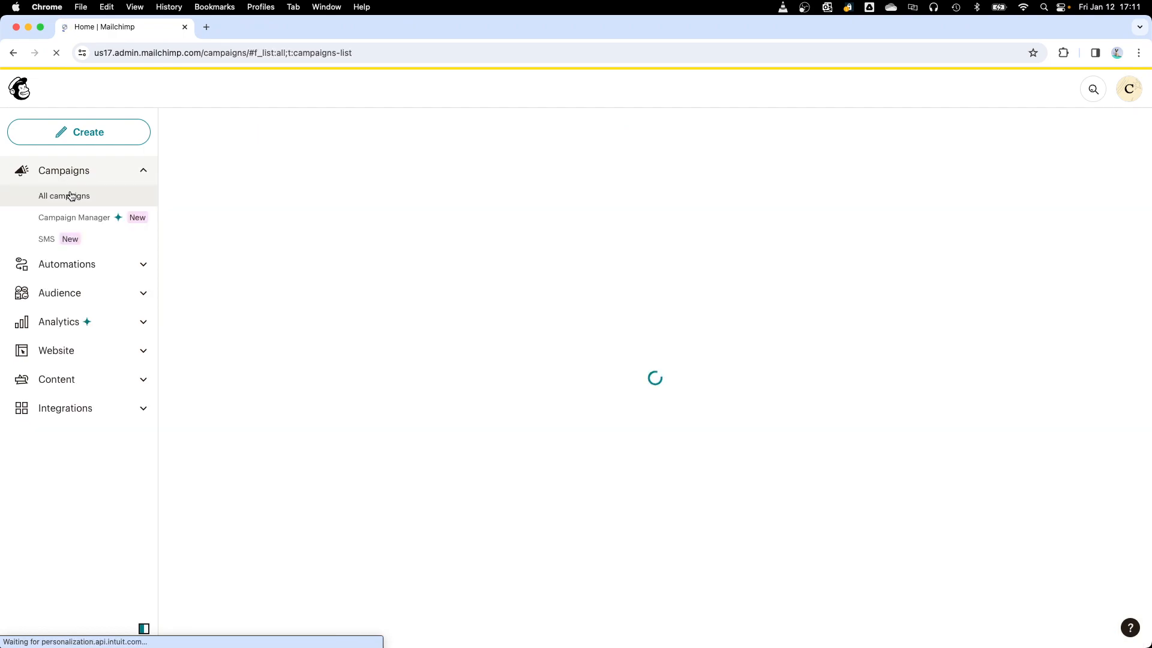
pyautogui.click(73, 199)
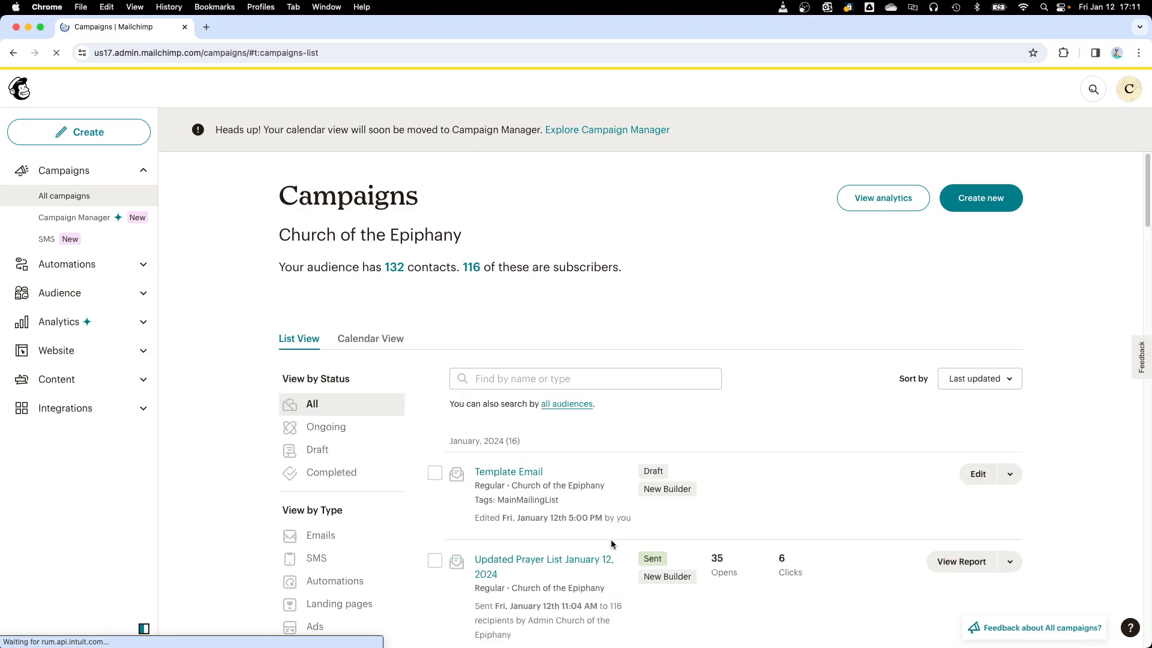
pyautogui.scroll(-4, 611, 544)
pyautogui.scroll(-10, 611, 539)
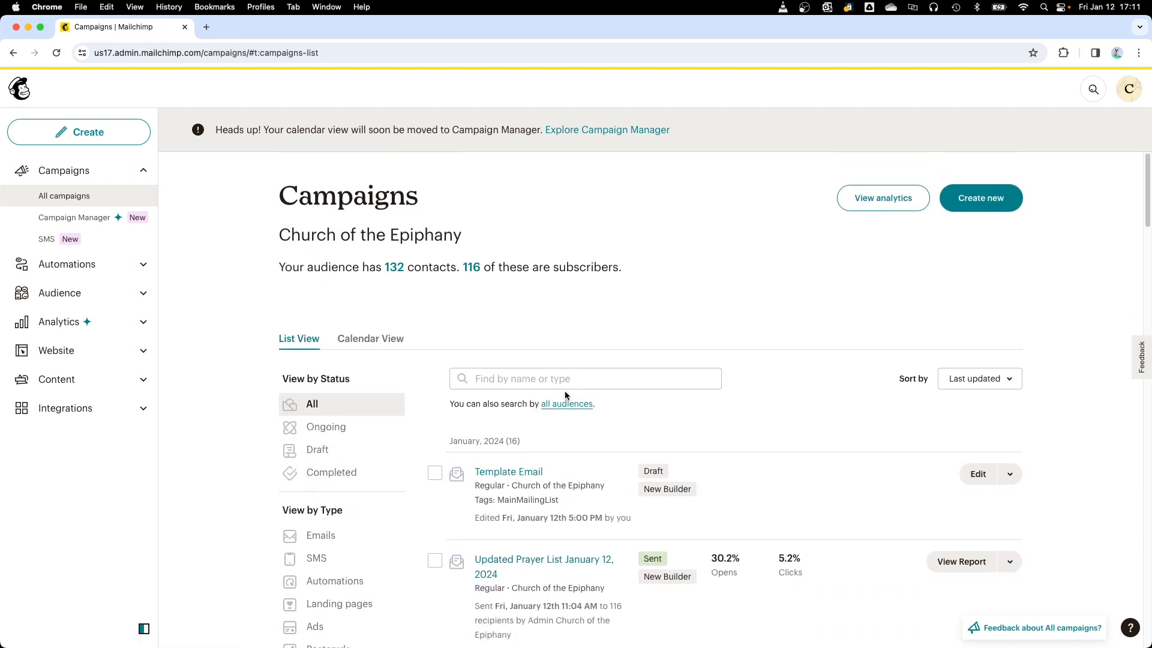
# Step: Search the campaigns for "template"
pyautogui.click(524, 378)
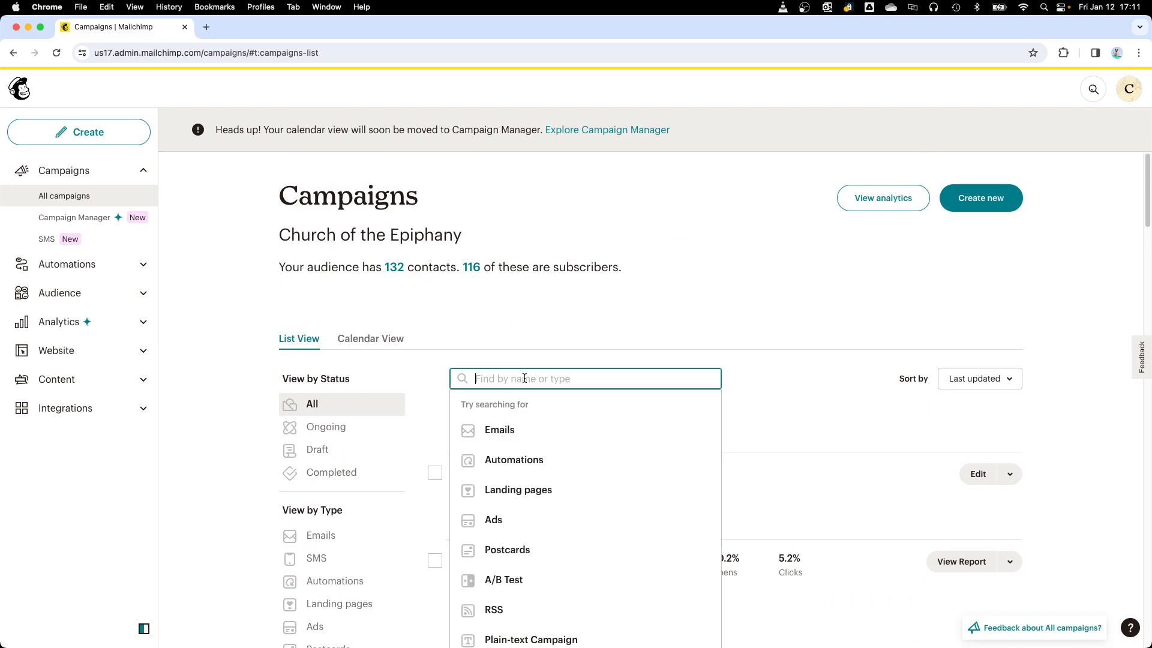
pyautogui.click(601, 329)
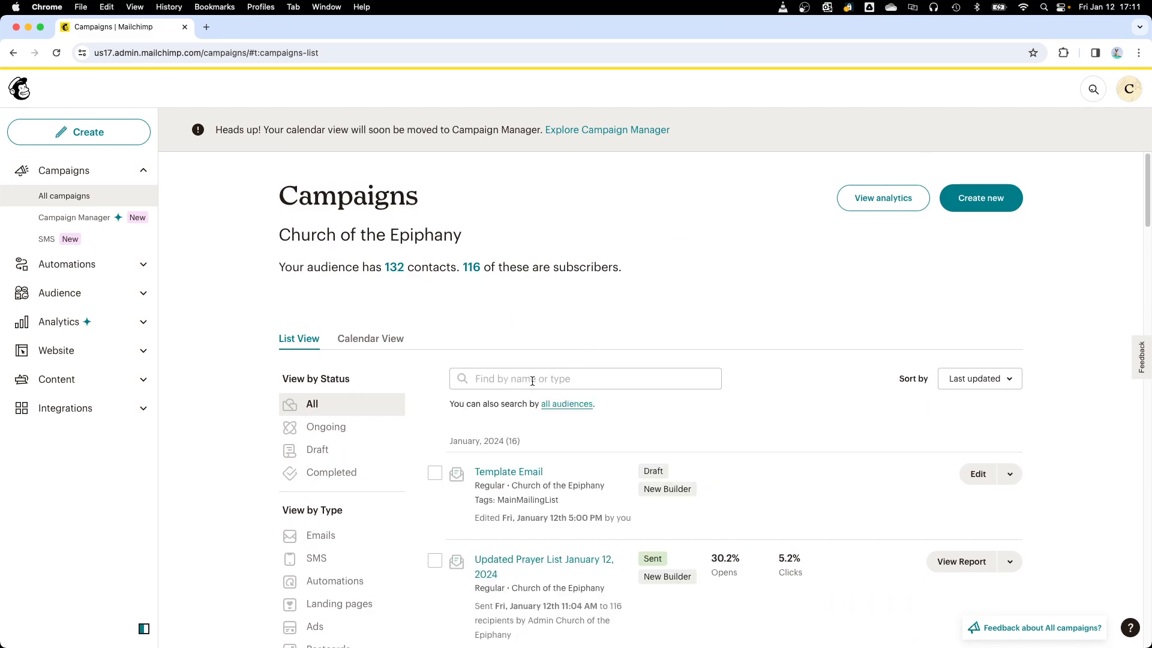
pyautogui.click(490, 379)
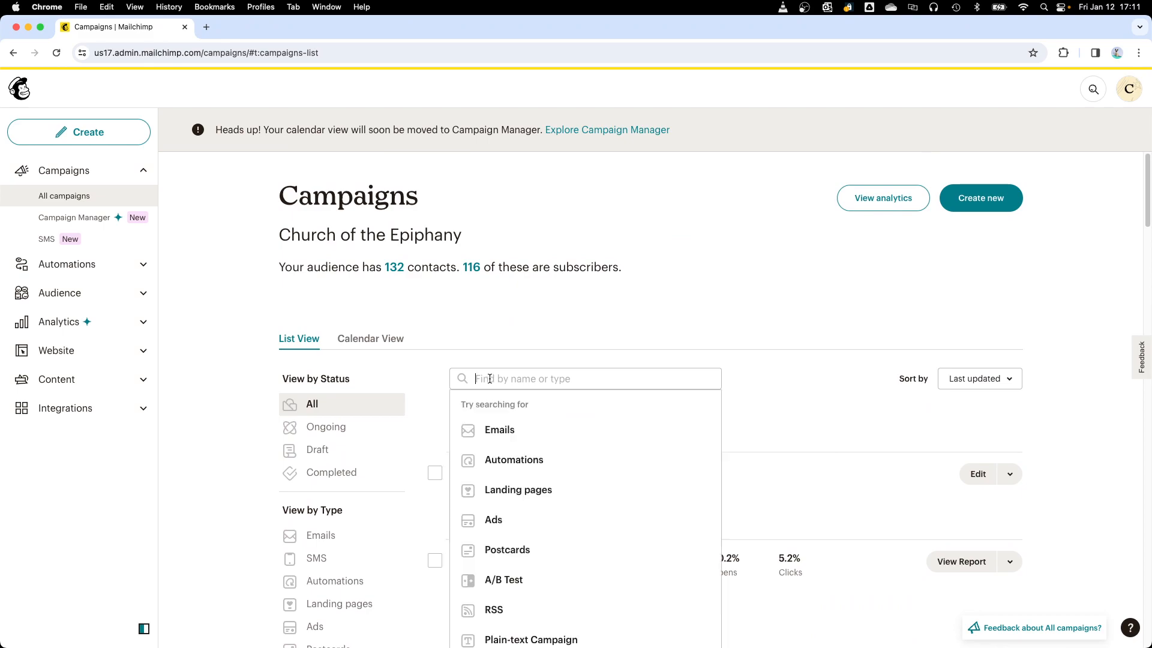
pyautogui.write('template')
pyautogui.press('Return')
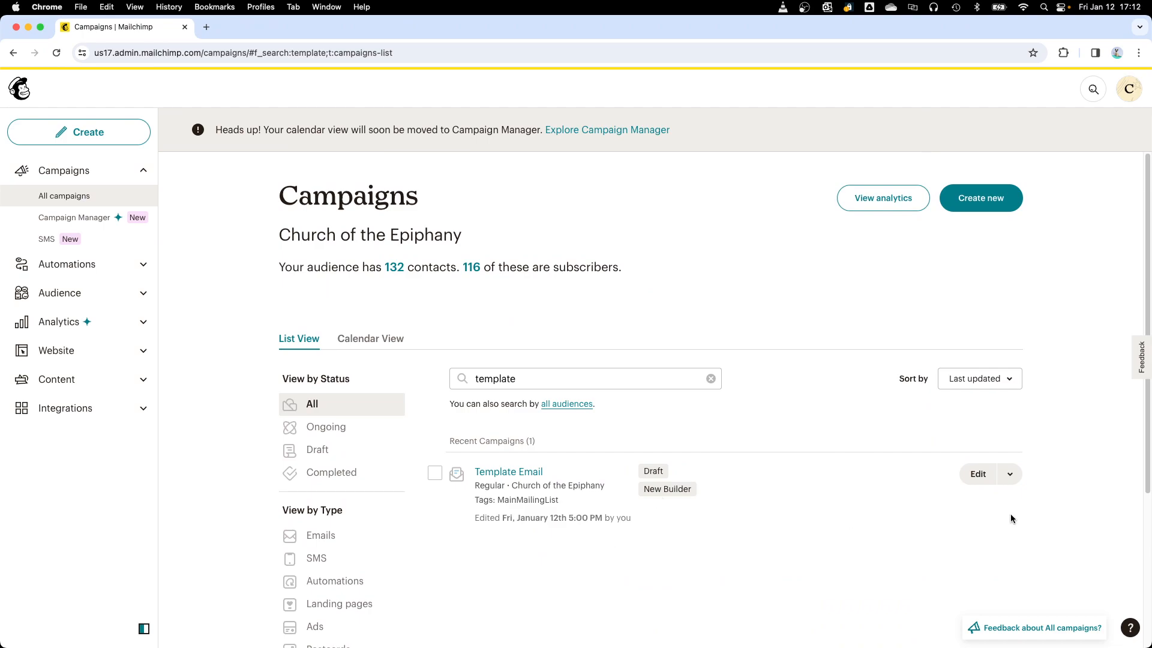
# Step: Replicate the Template Email draft and open the copy's name for editing
pyautogui.click(1009, 474)
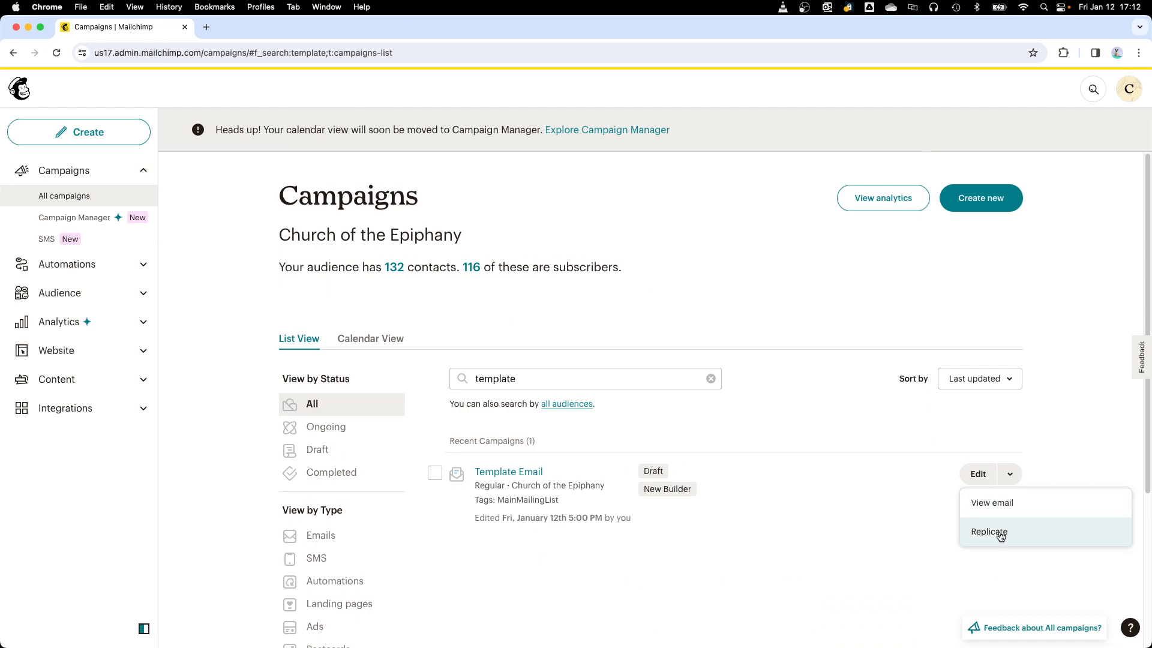
pyautogui.click(977, 532)
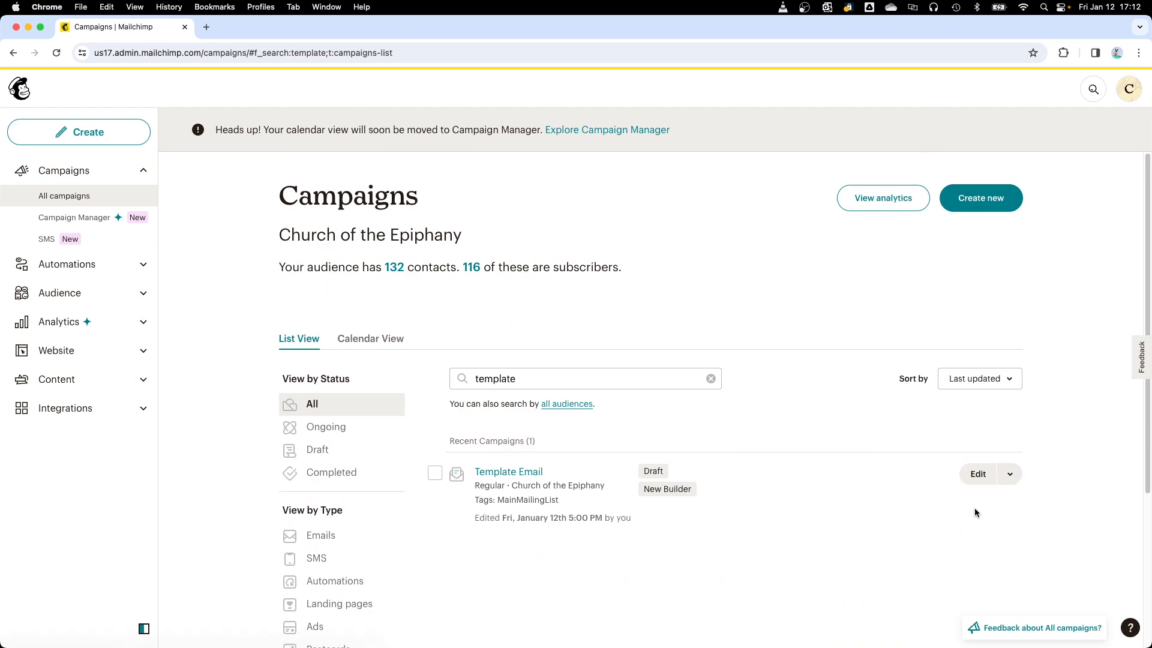
pyautogui.click(1008, 476)
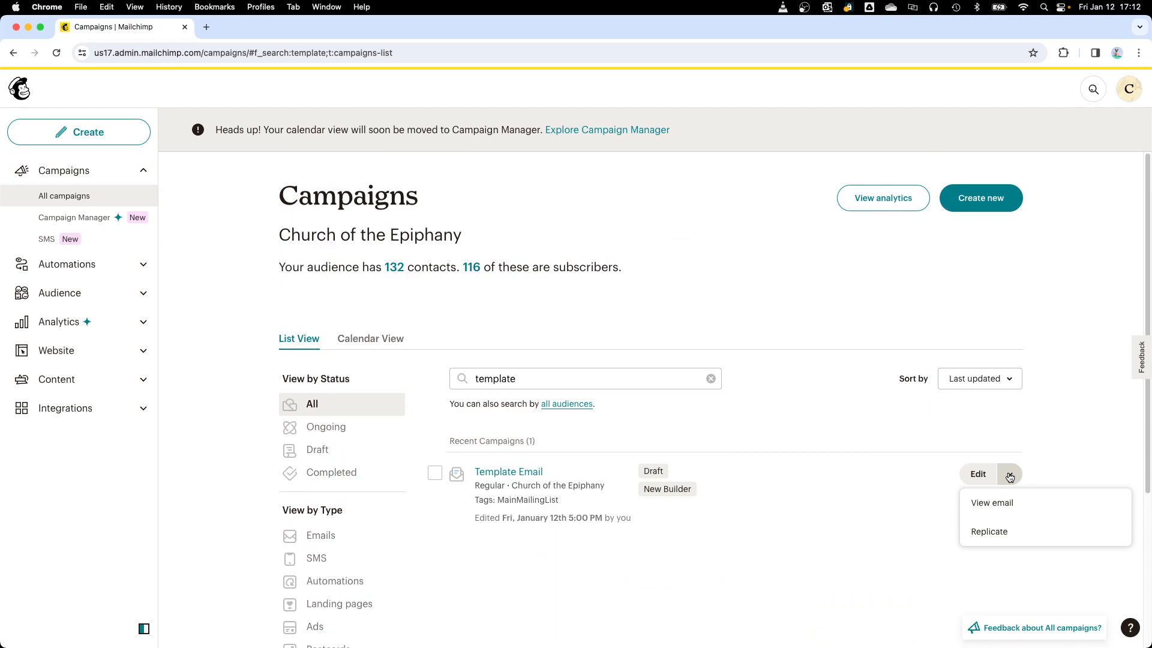
pyautogui.click(995, 532)
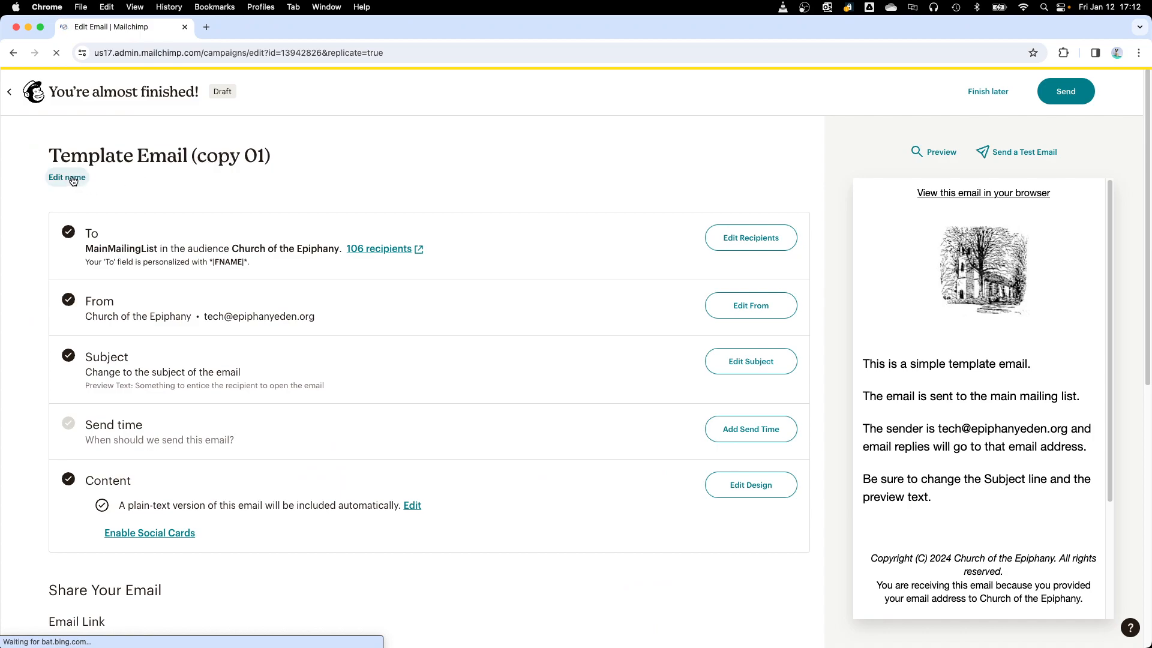
pyautogui.click(71, 179)
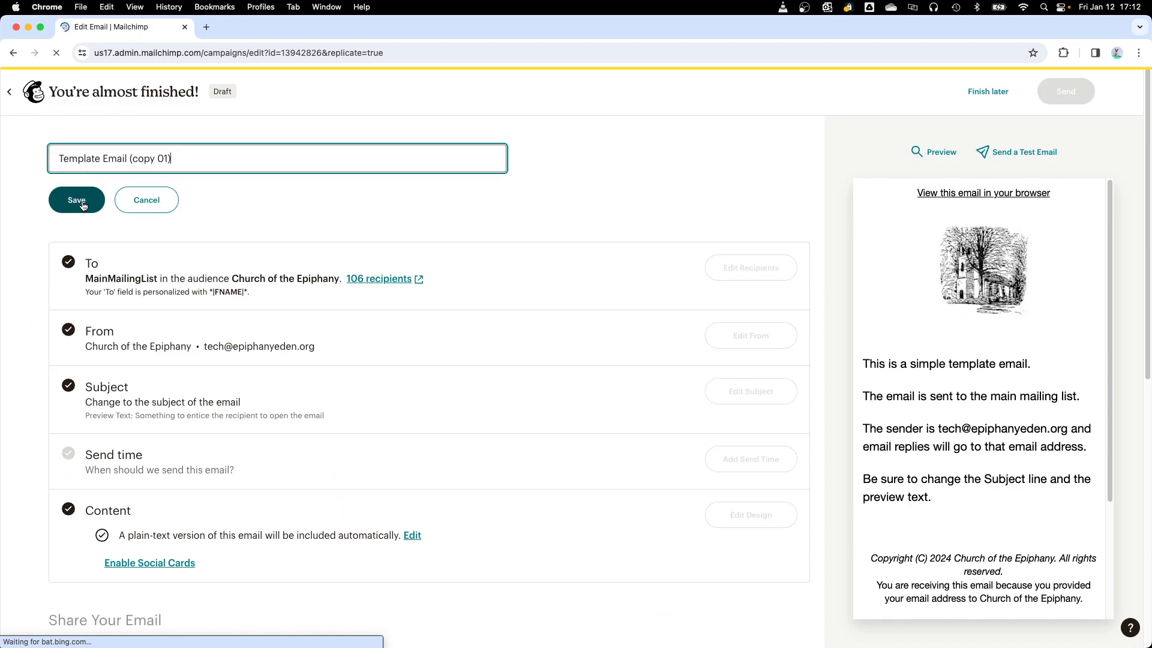
# Step: Replace the copied campaign's name with "Training Email"
pyautogui.moveTo(182, 156); pyautogui.dragTo(53, 160)
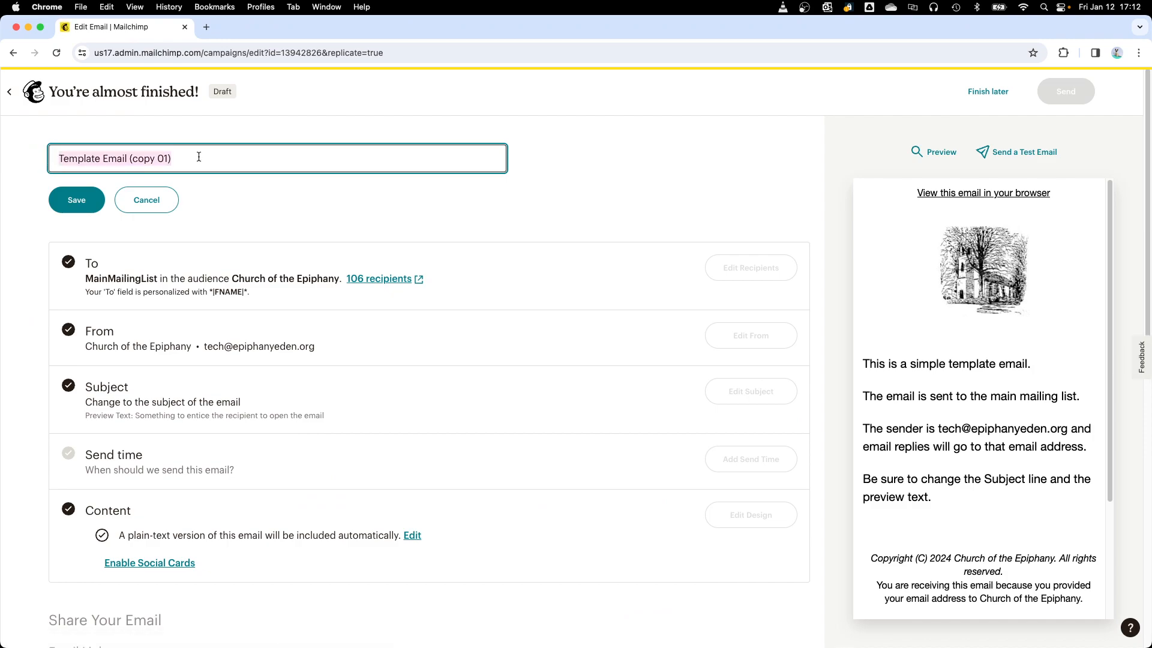
pyautogui.write('Training')
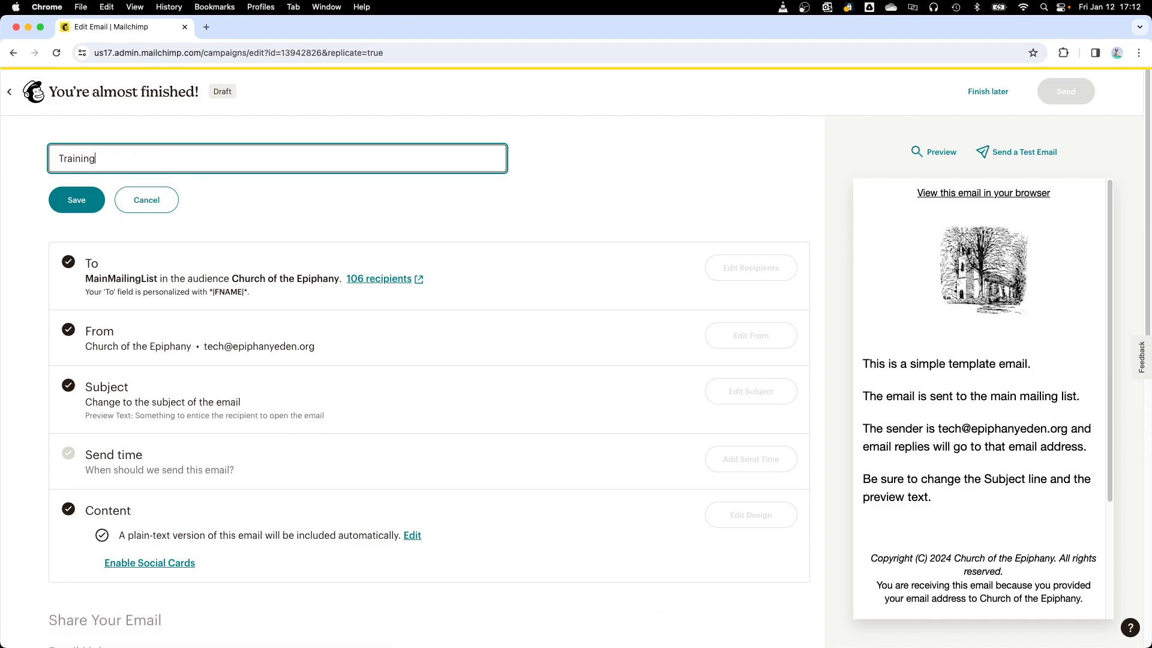
pyautogui.write(' Emai')
# Step: Replace the campaign name with "Annual Meeting"
pyautogui.hotkey('shift', 'alt', 'Left')
pyautogui.hotkey('shift', 'alt', 'Left')
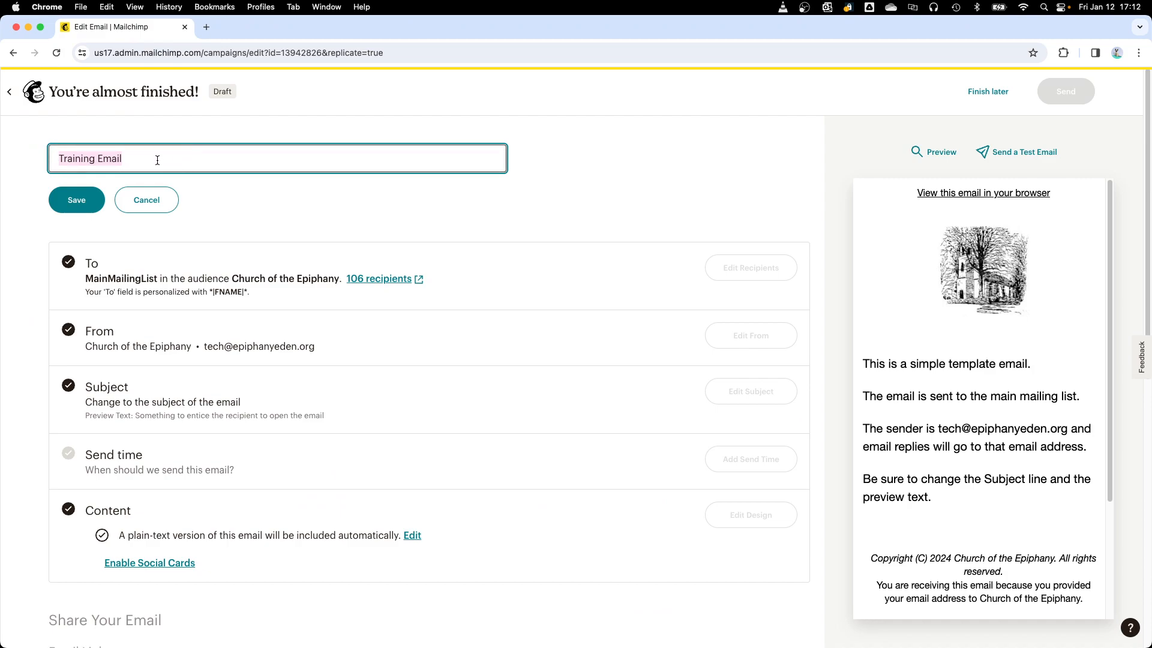
pyautogui.write('Even')
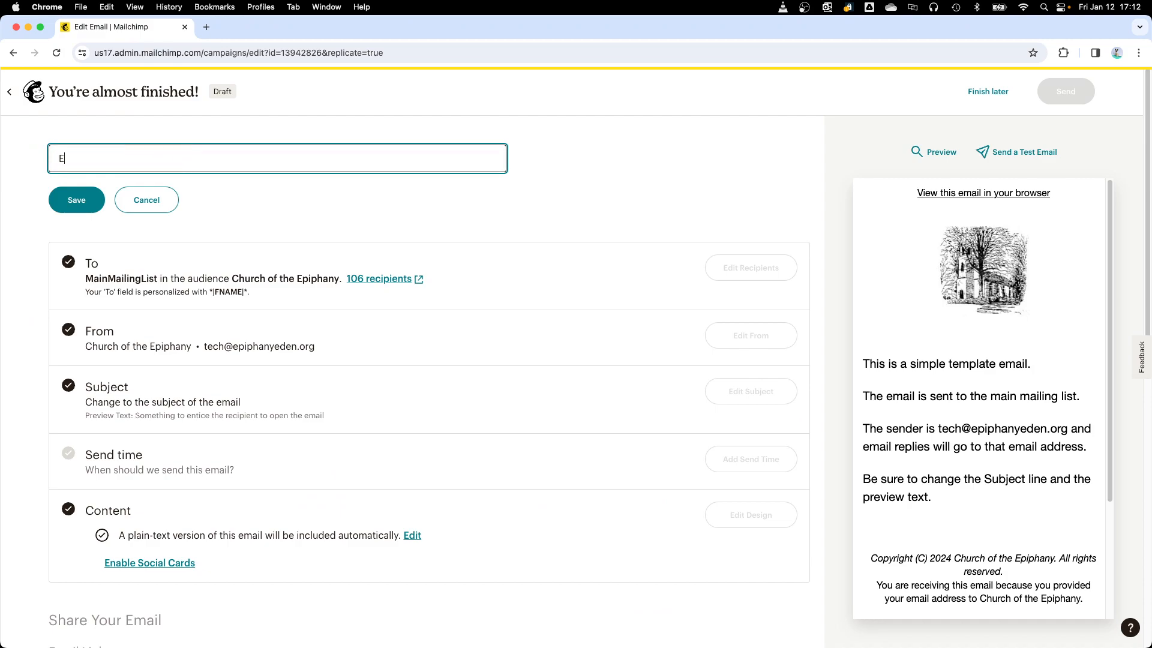
pyautogui.press('BackSpace')
pyautogui.press('BackSpace')
pyautogui.press('BackSpace')
pyautogui.press('BackSpace')
pyautogui.write('Annual Meeting')
# Step: Set the campaign name to "Training email" and save it
pyautogui.moveTo(139, 160); pyautogui.dragTo(37, 158)
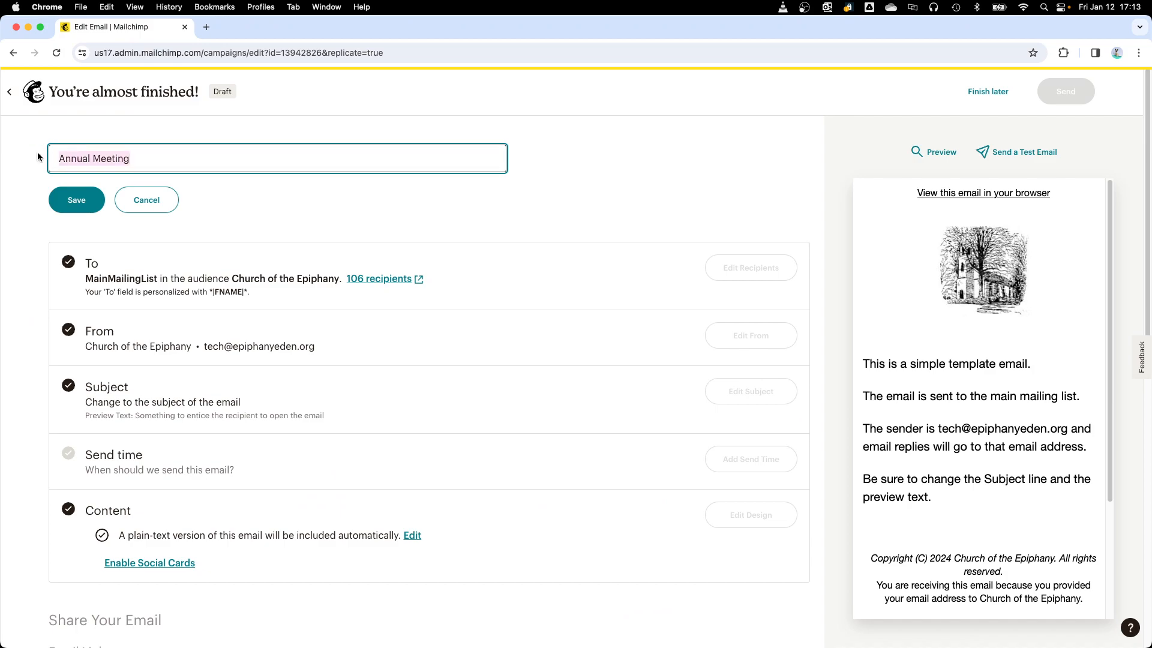
pyautogui.write('Trai')
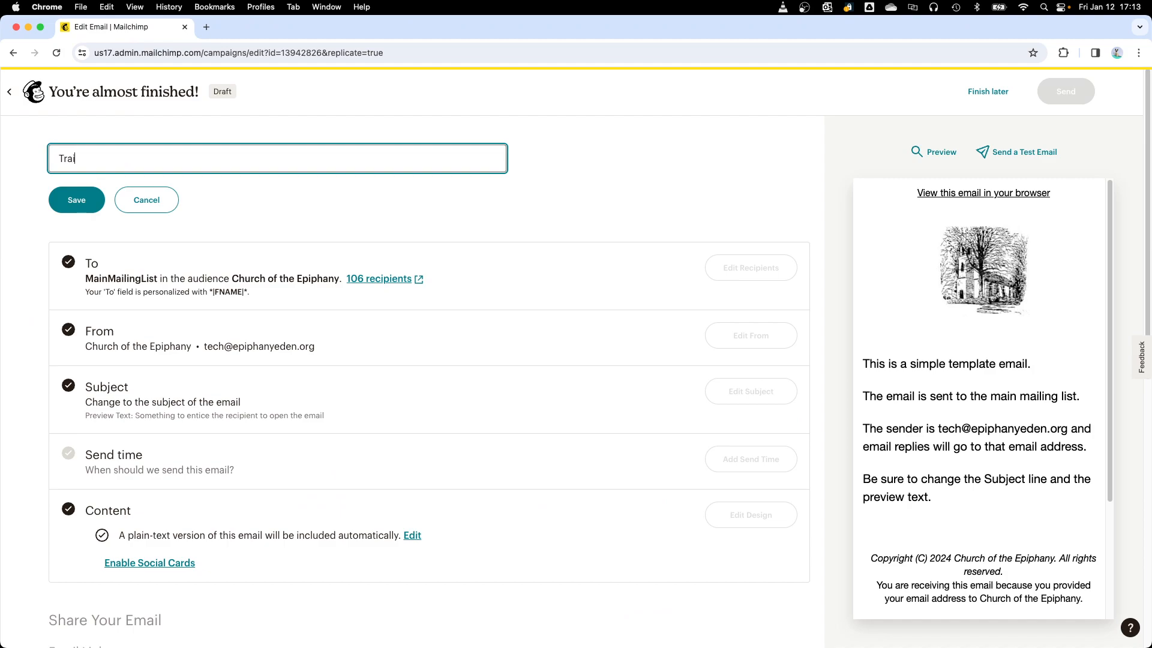
pyautogui.write('ning email')
pyautogui.click(76, 199)
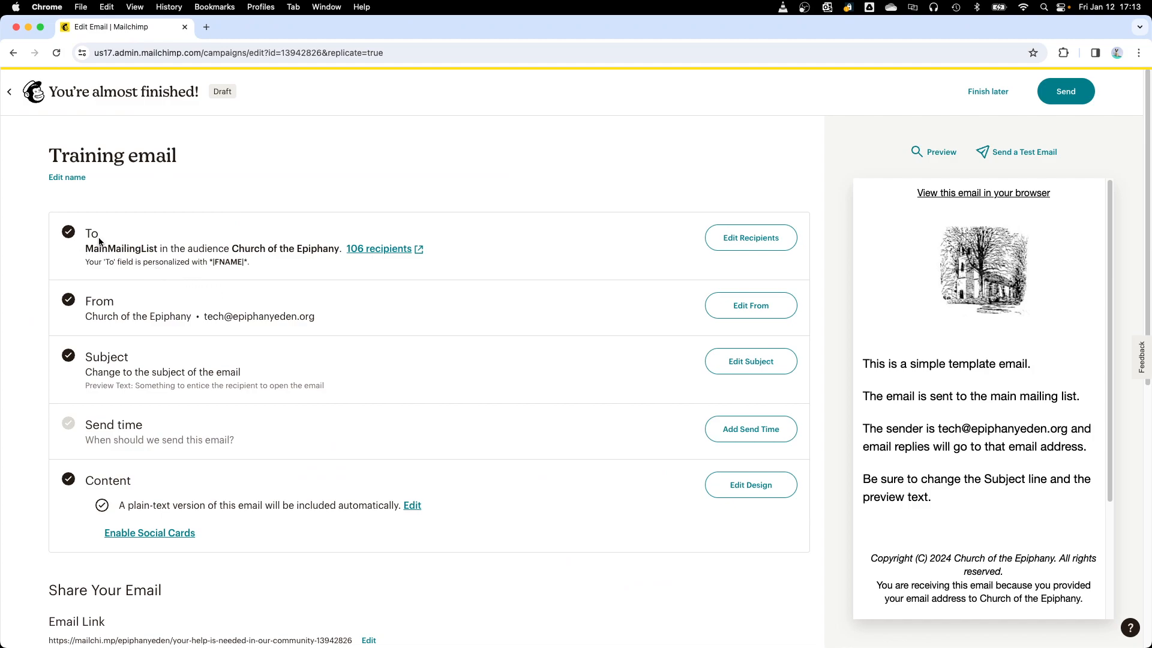
# Step: Examine the segments and tags available in the recipient settings, then save with MainMailingList as the recipient list
pyautogui.moveTo(86, 251); pyautogui.dragTo(158, 250)
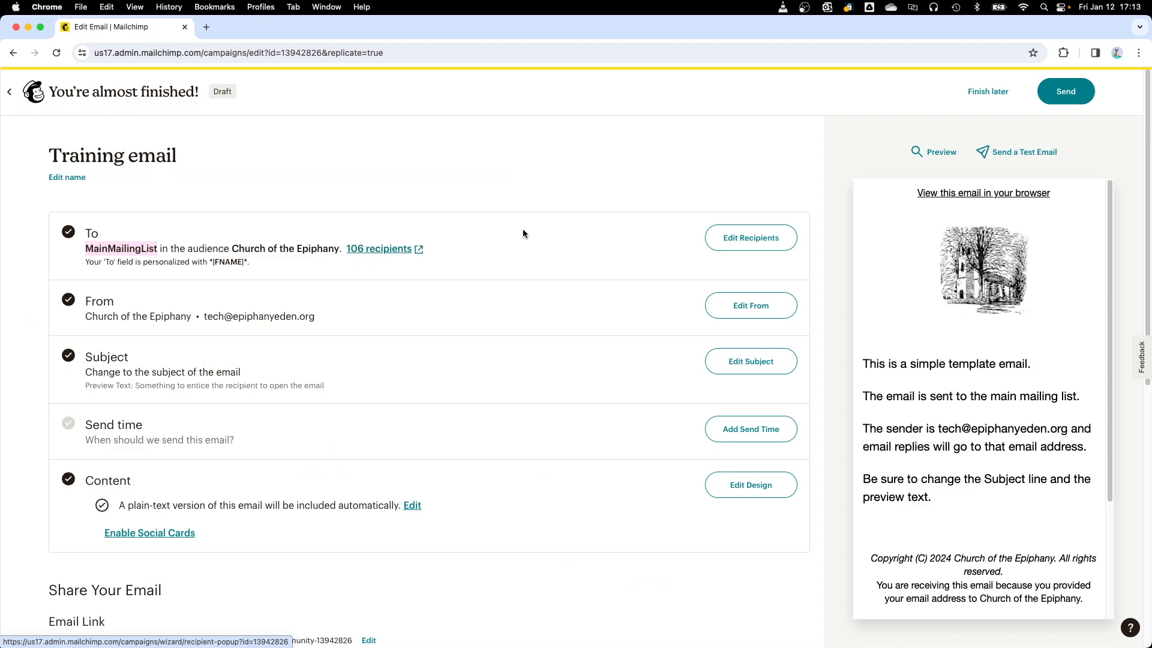
pyautogui.click(547, 230)
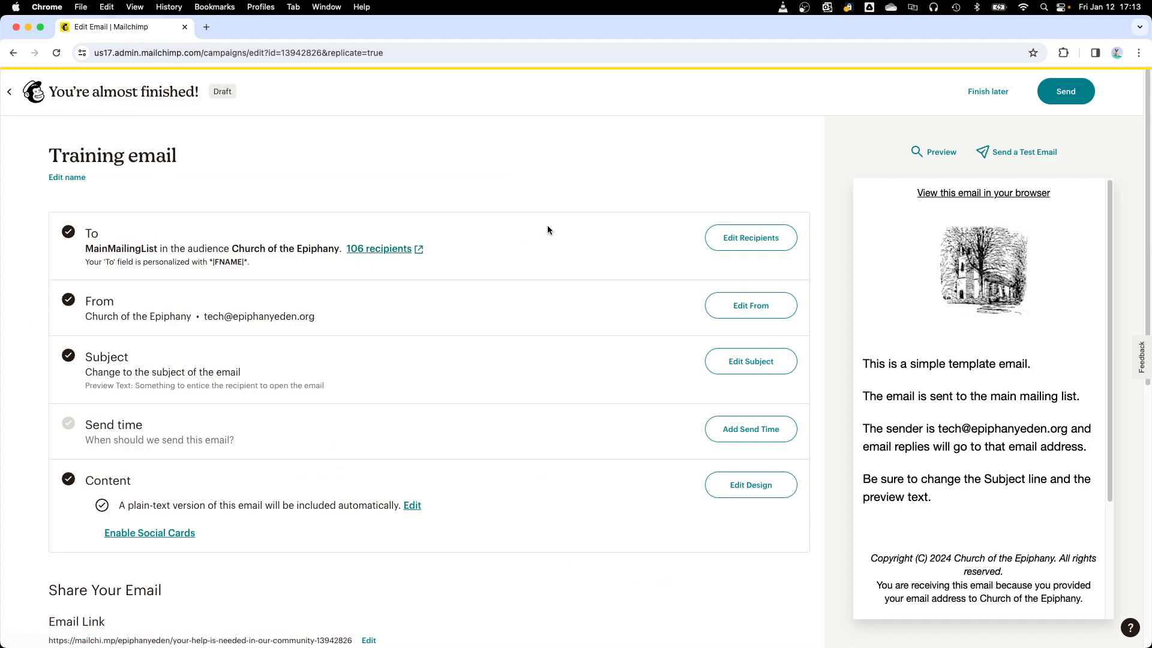
pyautogui.click(750, 238)
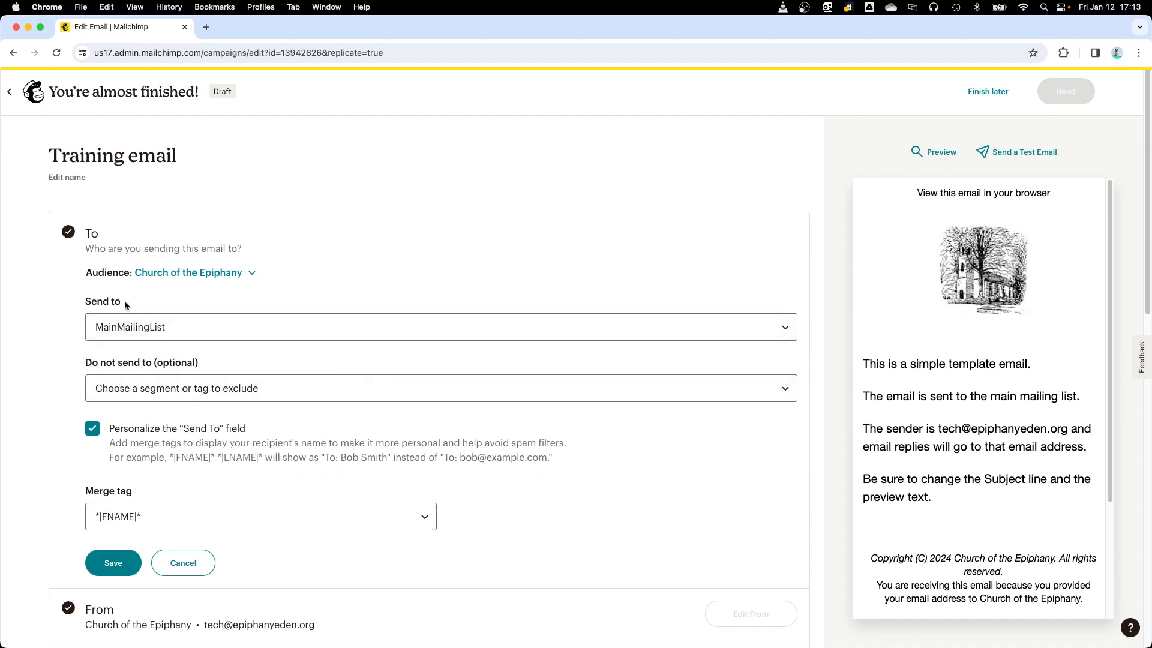
pyautogui.click(192, 332)
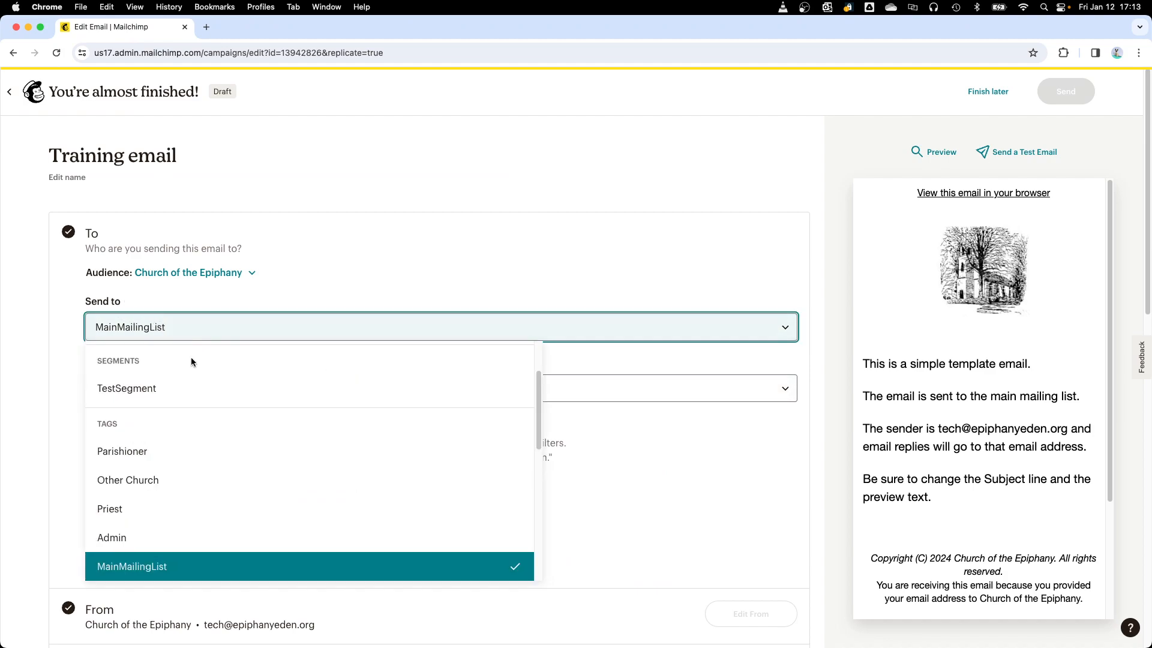
pyautogui.scroll(-2, 191, 357)
pyautogui.scroll(-1, 191, 362)
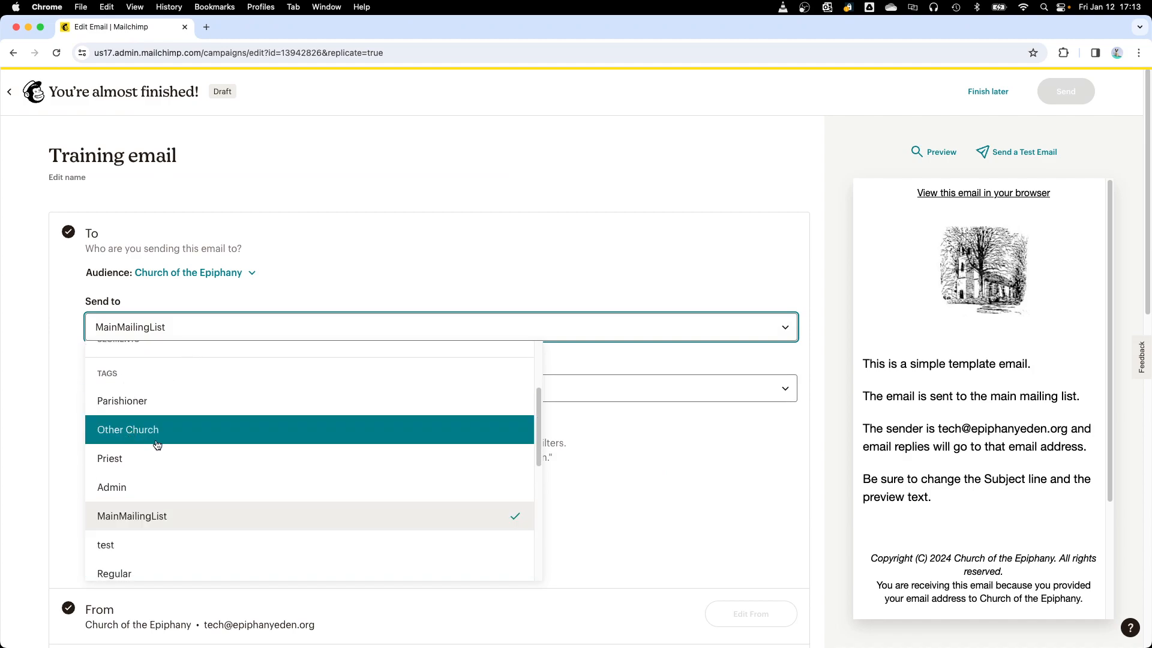
pyautogui.scroll(-3, 156, 442)
pyautogui.scroll(-6, 157, 445)
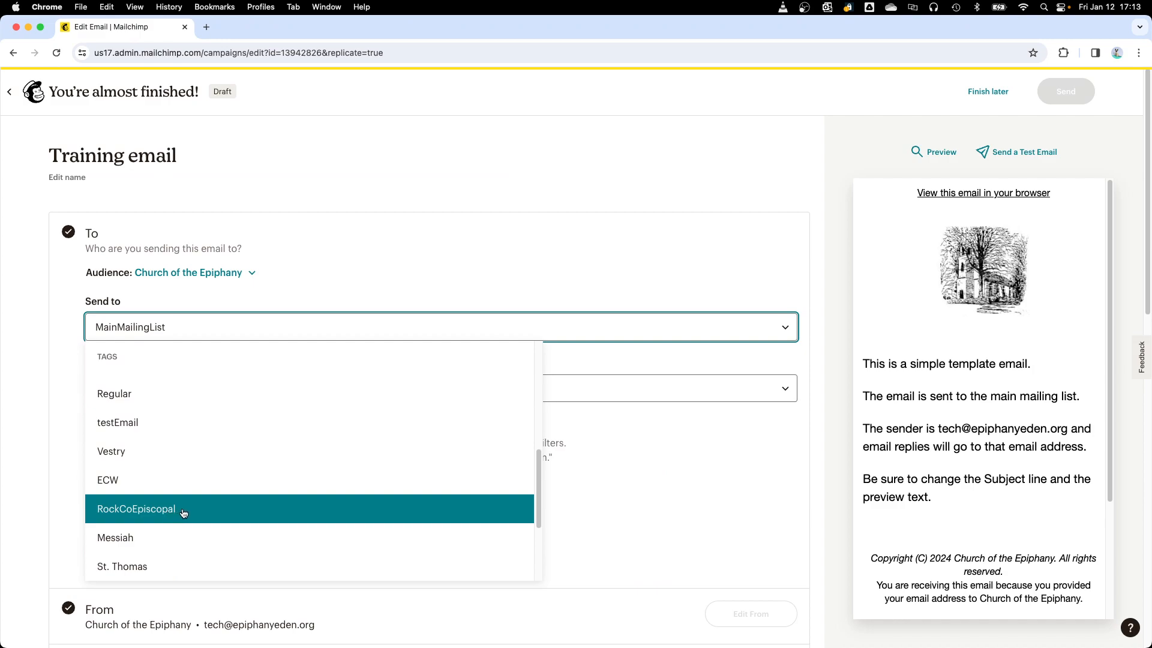
pyautogui.scroll(-3, 160, 517)
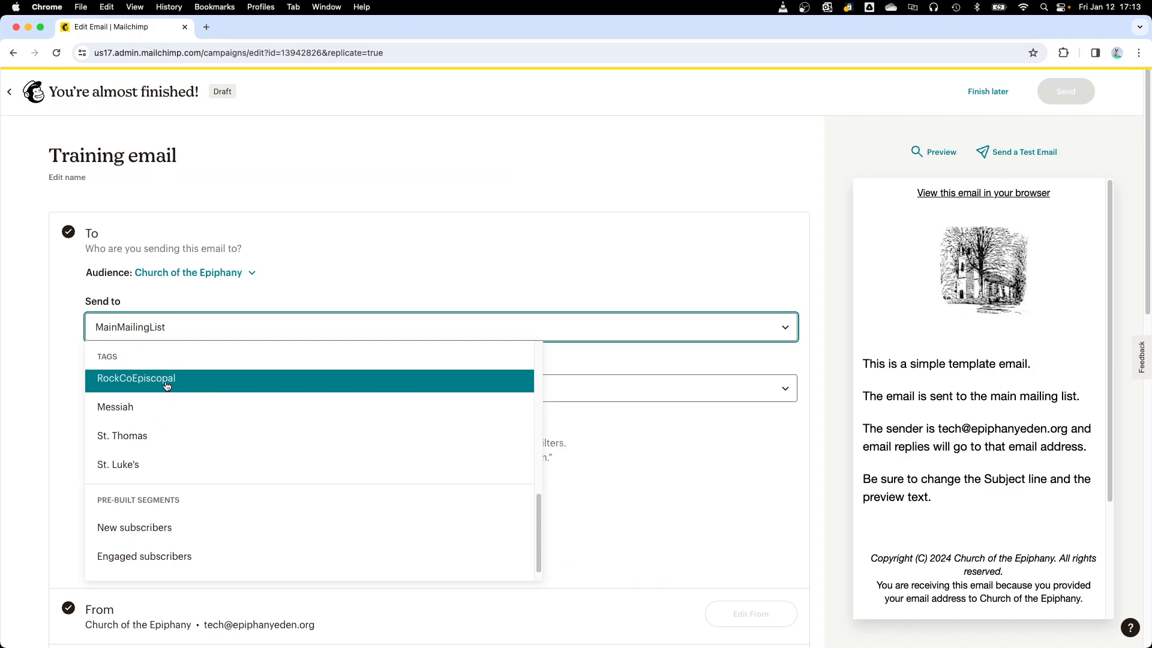
pyautogui.click(323, 251)
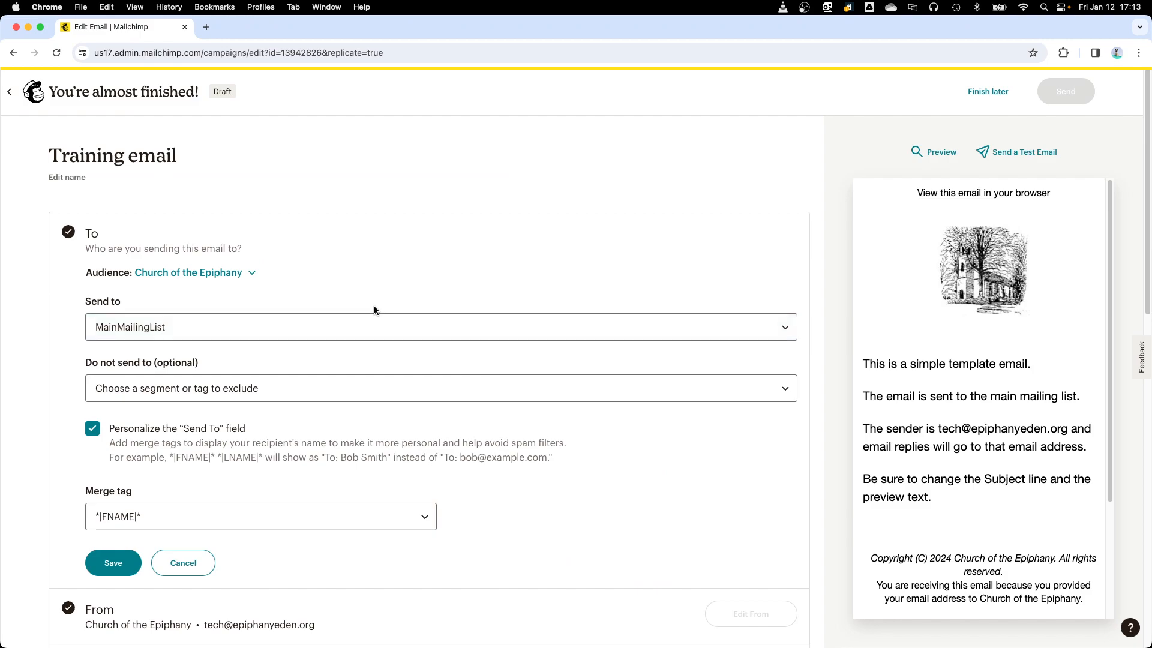
pyautogui.click(113, 567)
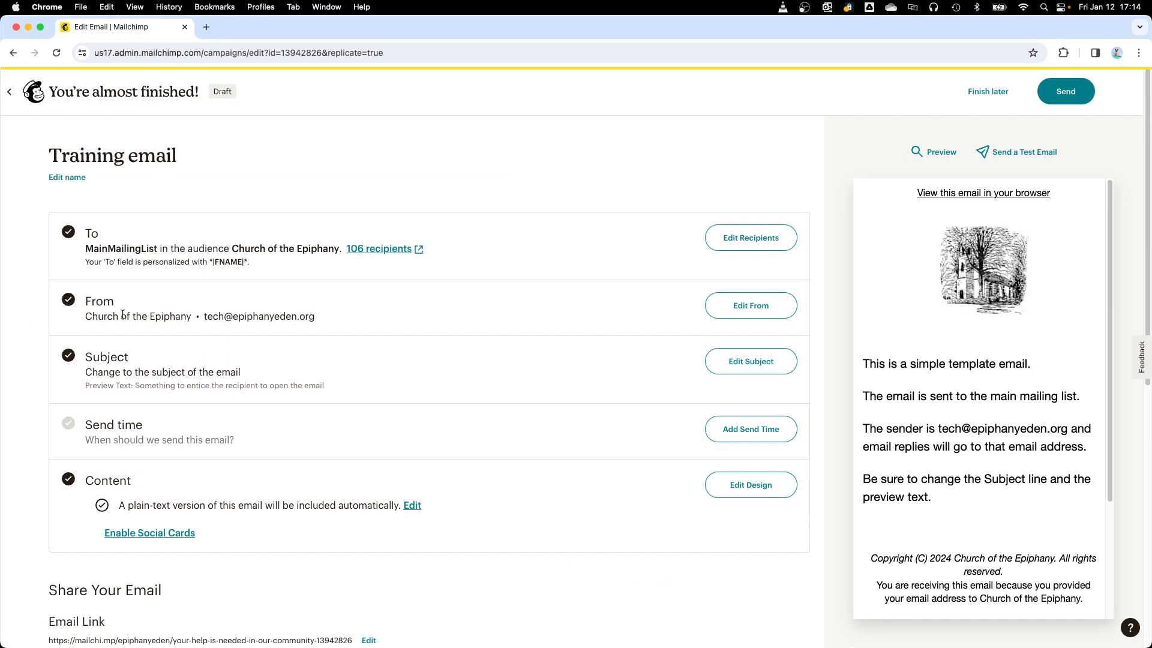
# Step: Review the sender name and email address in the From settings and save them
pyautogui.click(757, 307)
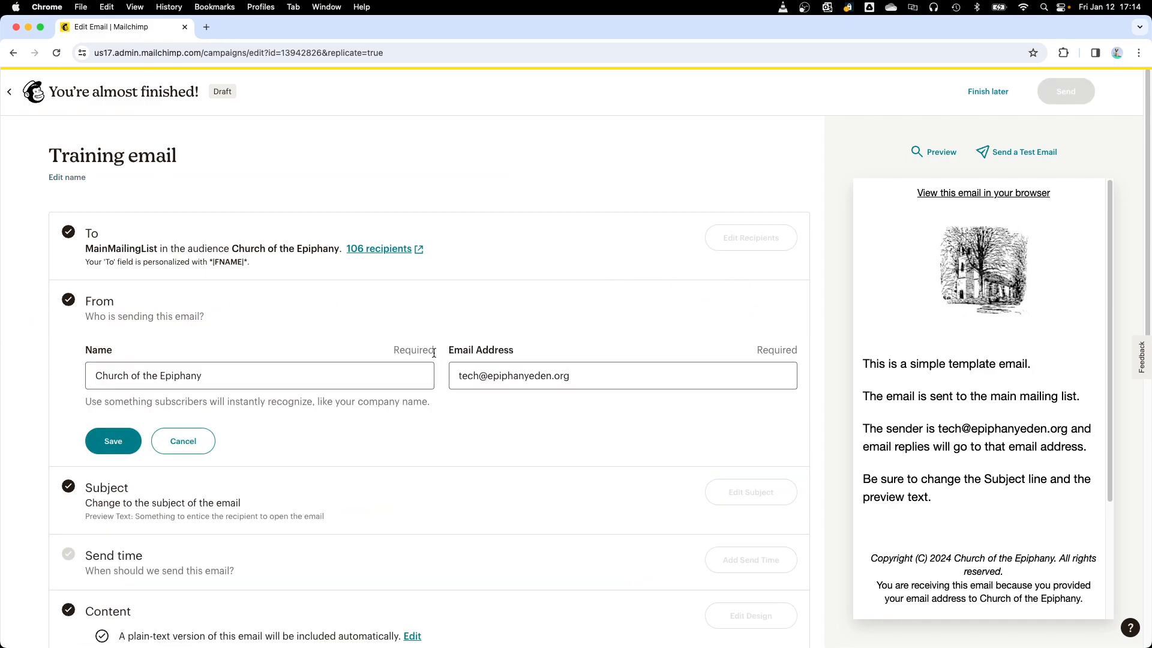
pyautogui.click(246, 380)
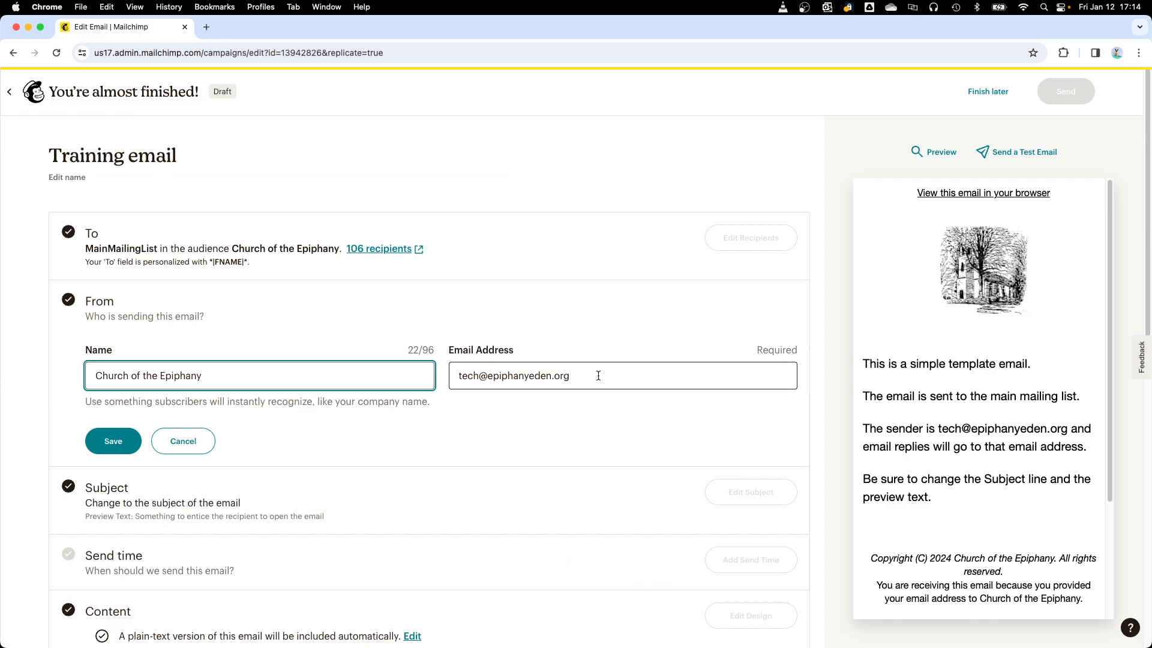
pyautogui.moveTo(594, 376); pyautogui.dragTo(449, 378)
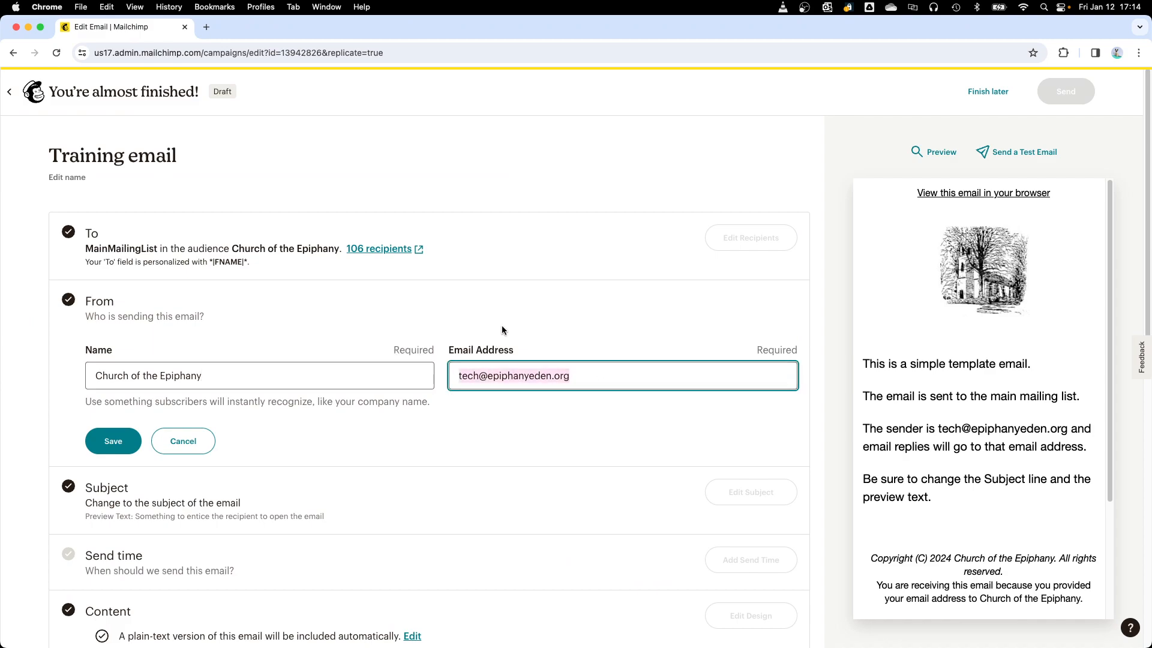
pyautogui.click(475, 378)
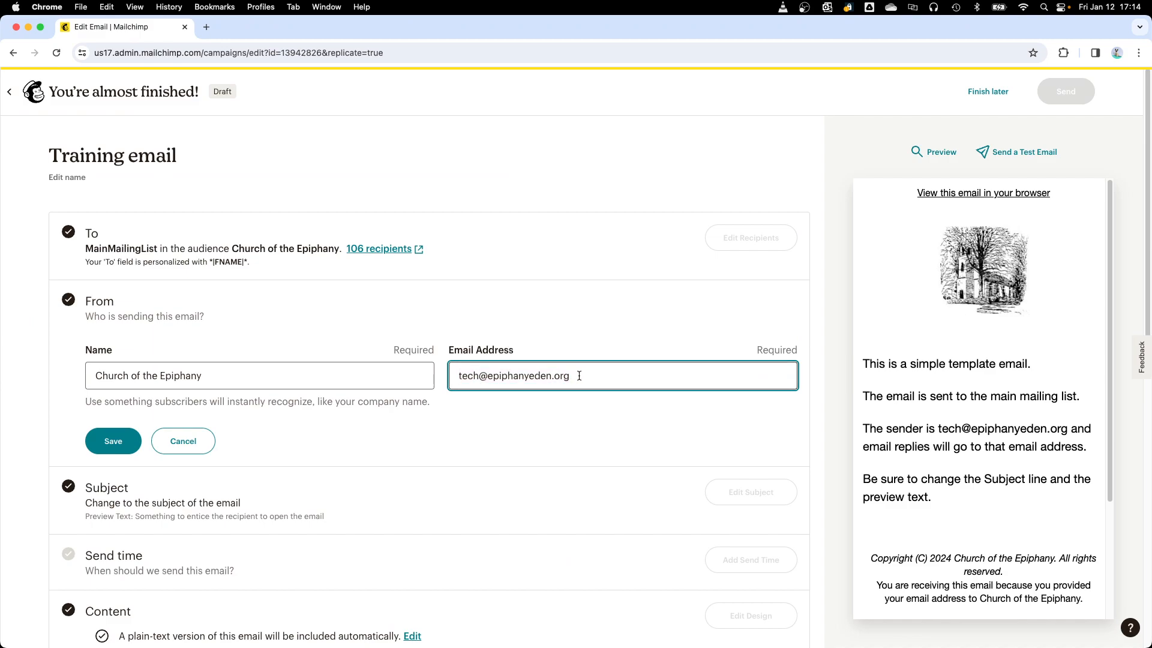
pyautogui.moveTo(579, 376); pyautogui.dragTo(457, 376)
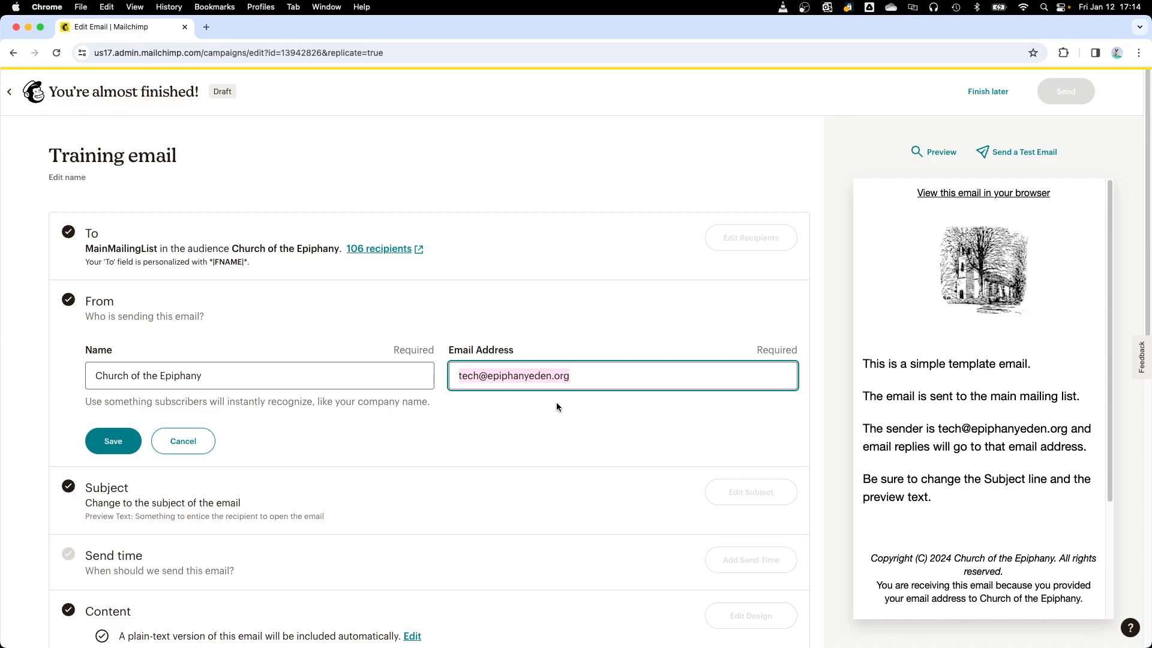
pyautogui.click(581, 375)
pyautogui.moveTo(581, 375); pyautogui.dragTo(461, 384)
pyautogui.click(236, 371)
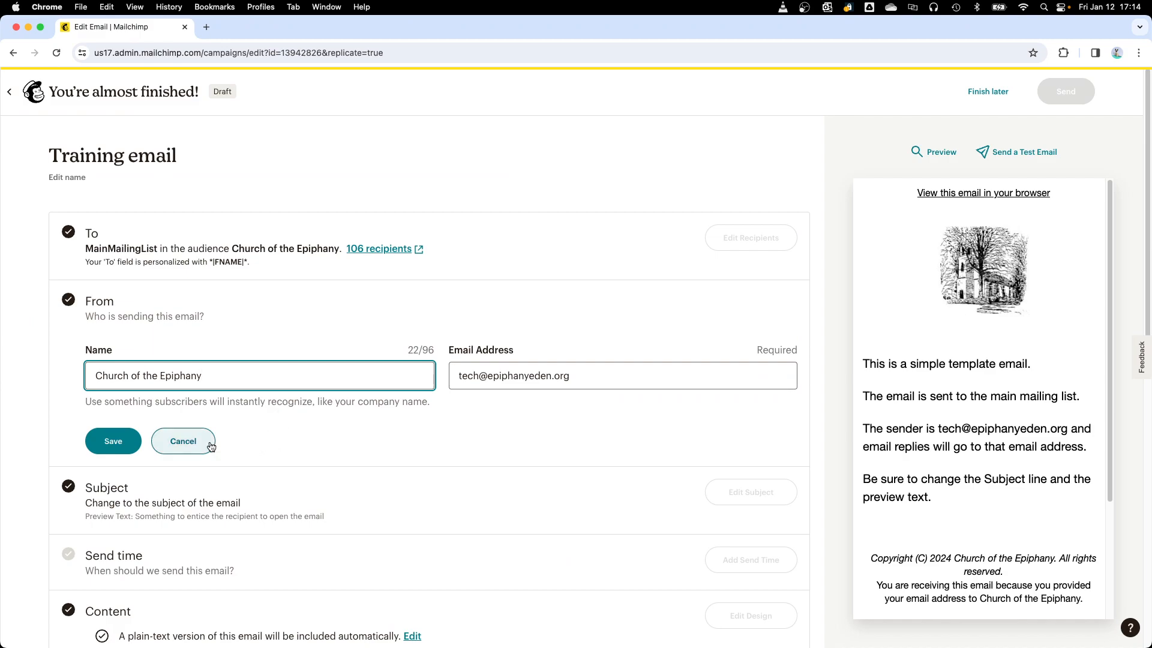
pyautogui.click(121, 450)
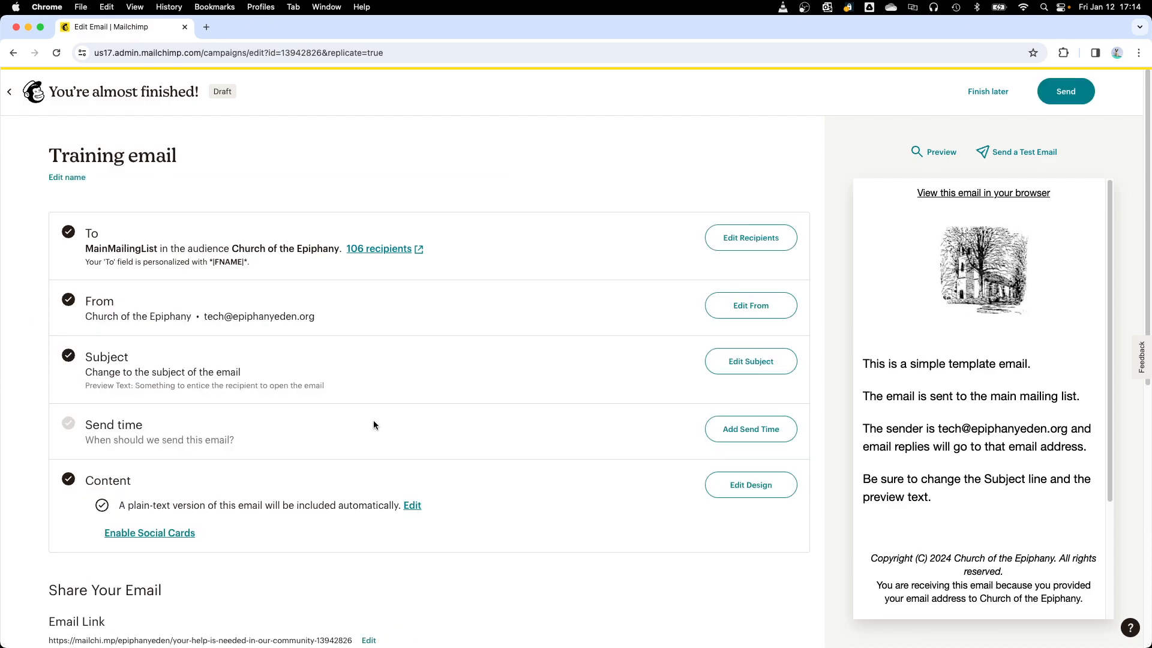
# Step: Replace the email's subject line with "This is a training email"
pyautogui.click(756, 362)
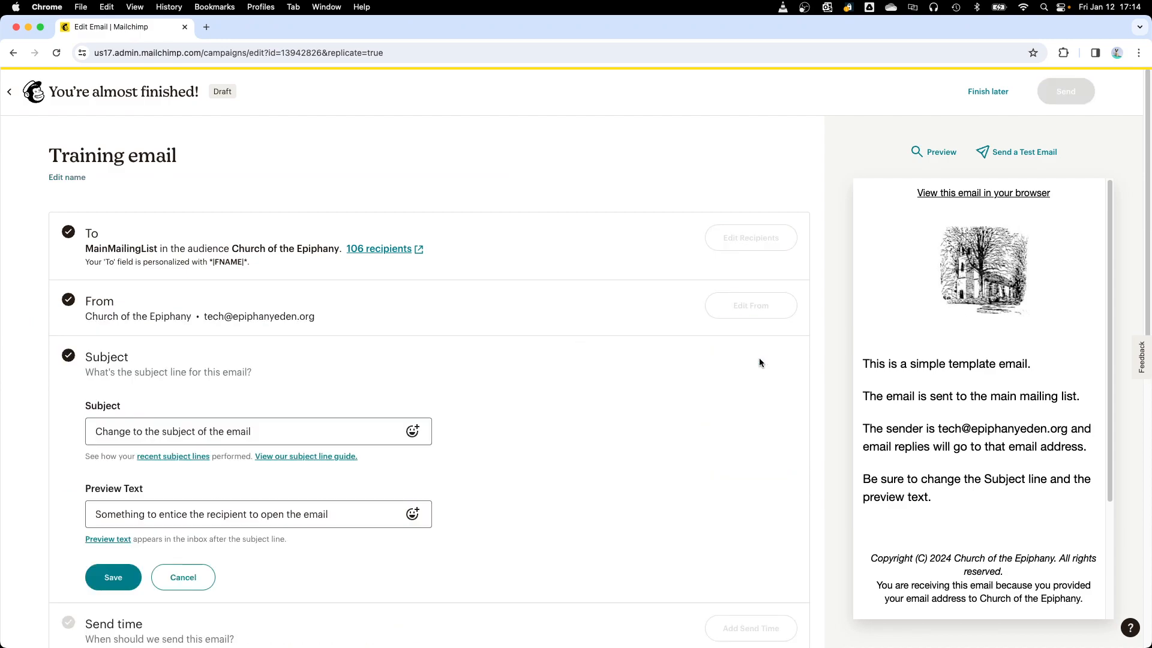
pyautogui.click(275, 430)
pyautogui.moveTo(275, 430); pyautogui.dragTo(67, 430)
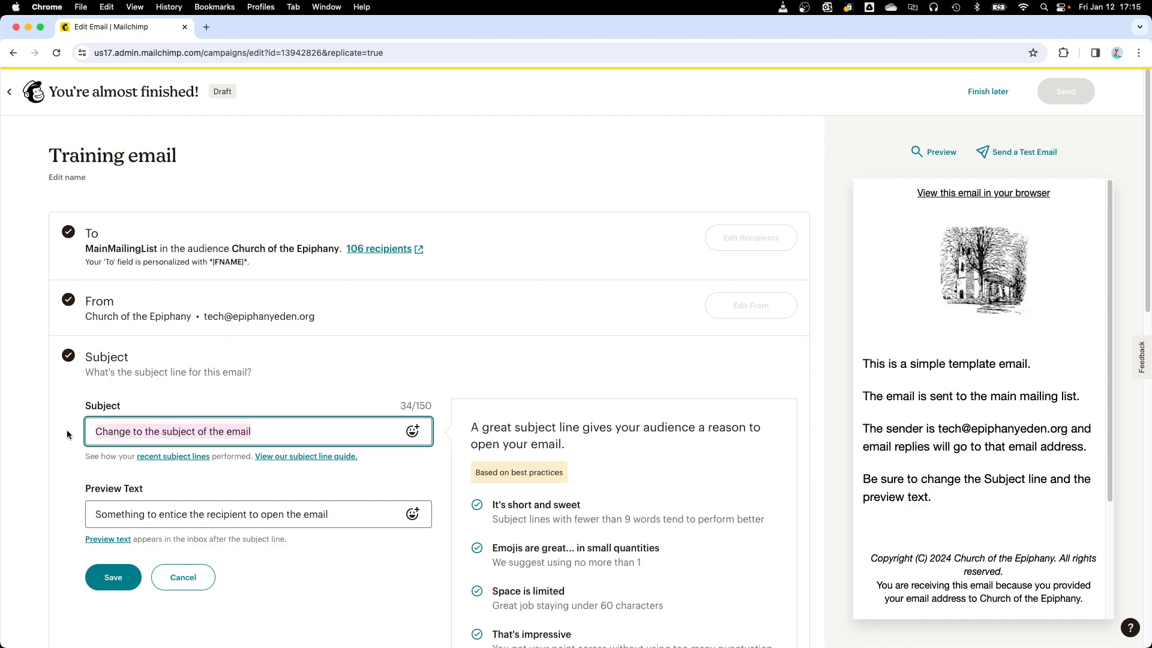
pyautogui.write('This is a trai')
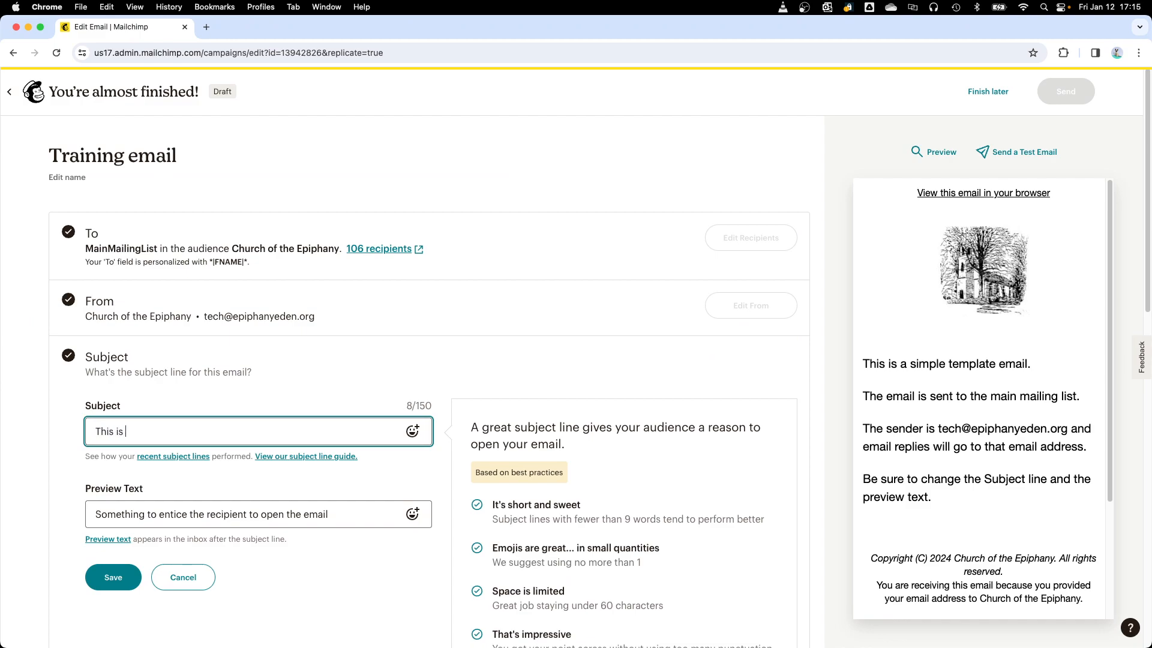
pyautogui.write('ning email')
# Step: Replace the preview text with "Please open this email" and save the subject settings
pyautogui.click(318, 514)
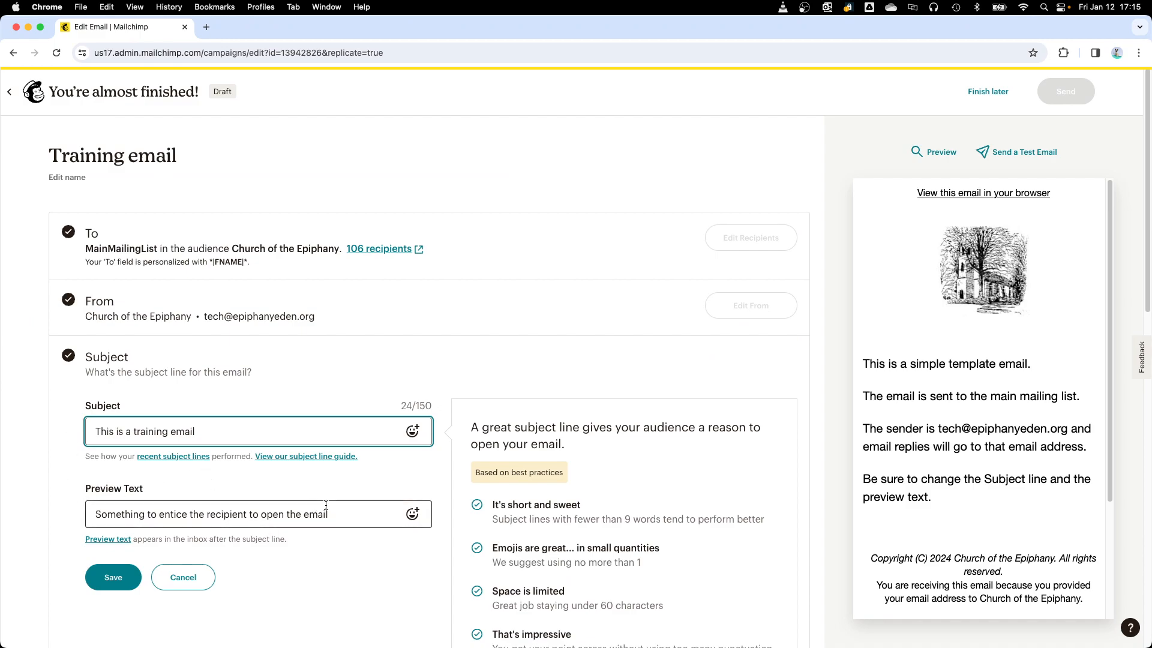
pyautogui.moveTo(341, 513); pyautogui.dragTo(78, 522)
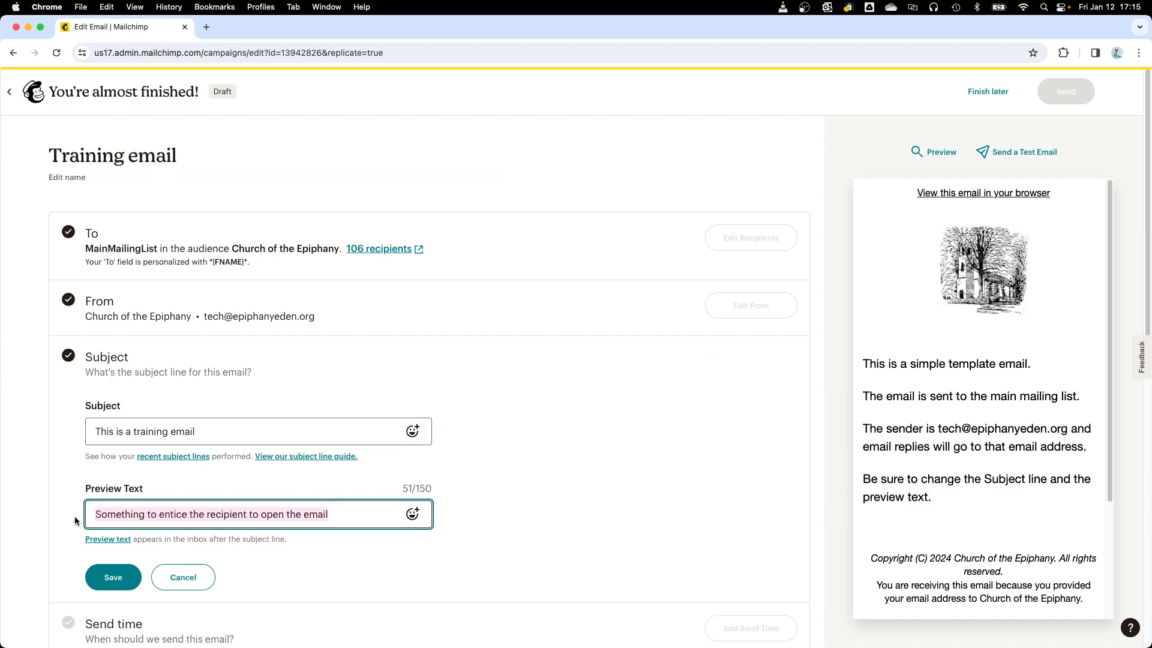
pyautogui.press('BackSpace')
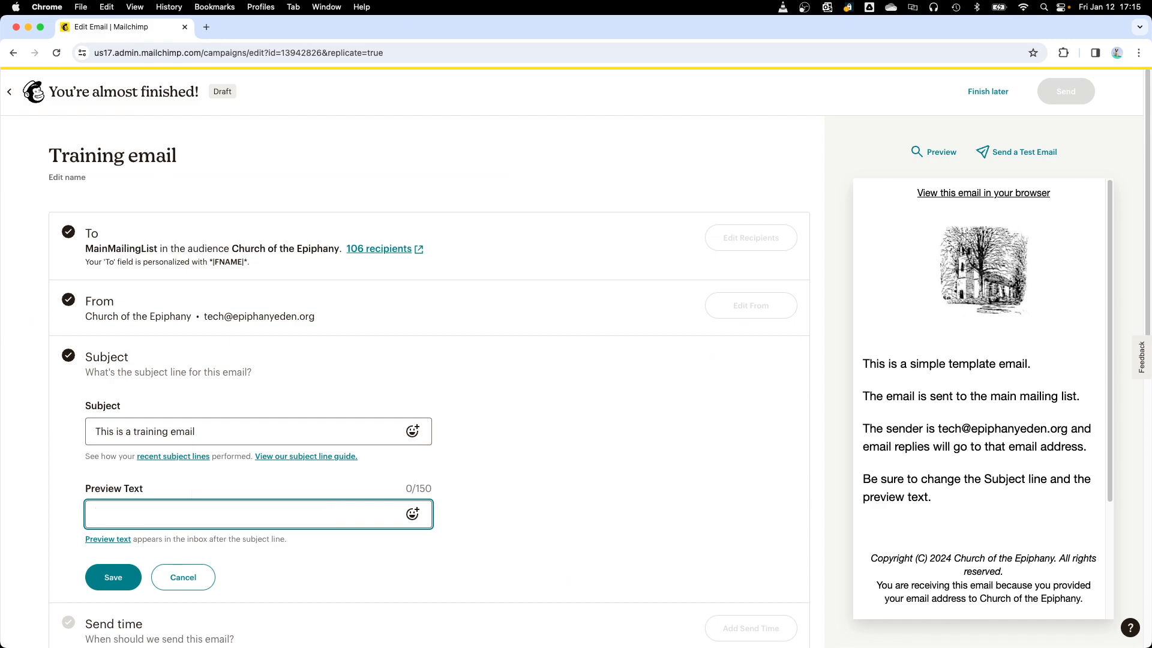
pyautogui.write('Please open this email;')
pyautogui.click(519, 481)
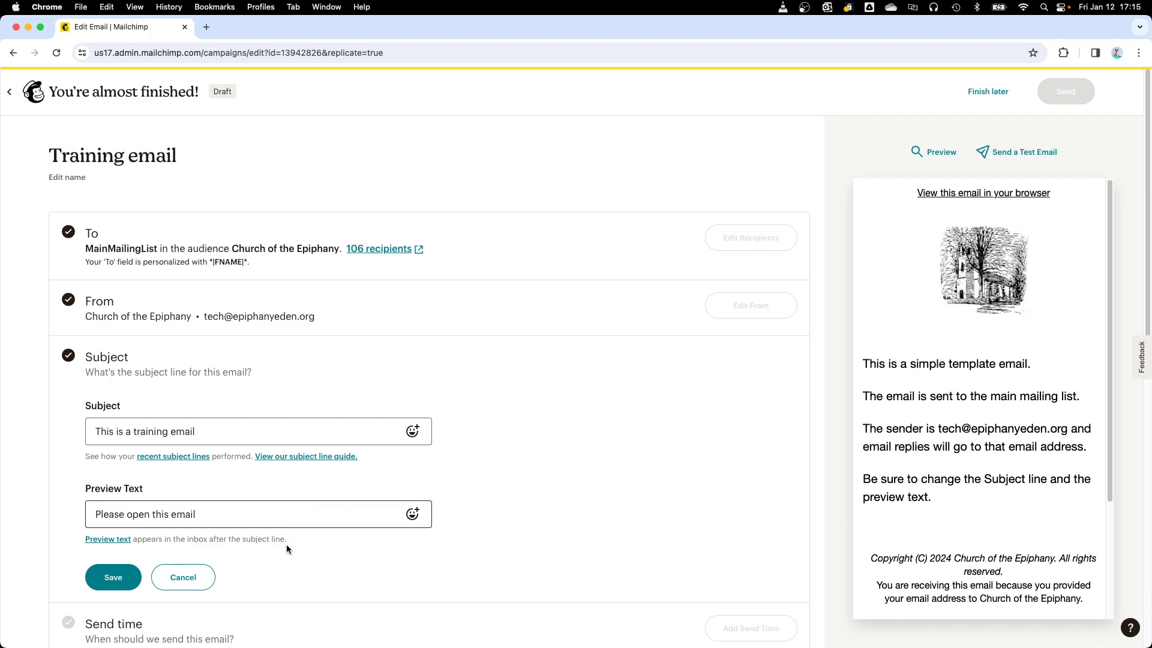
pyautogui.click(113, 582)
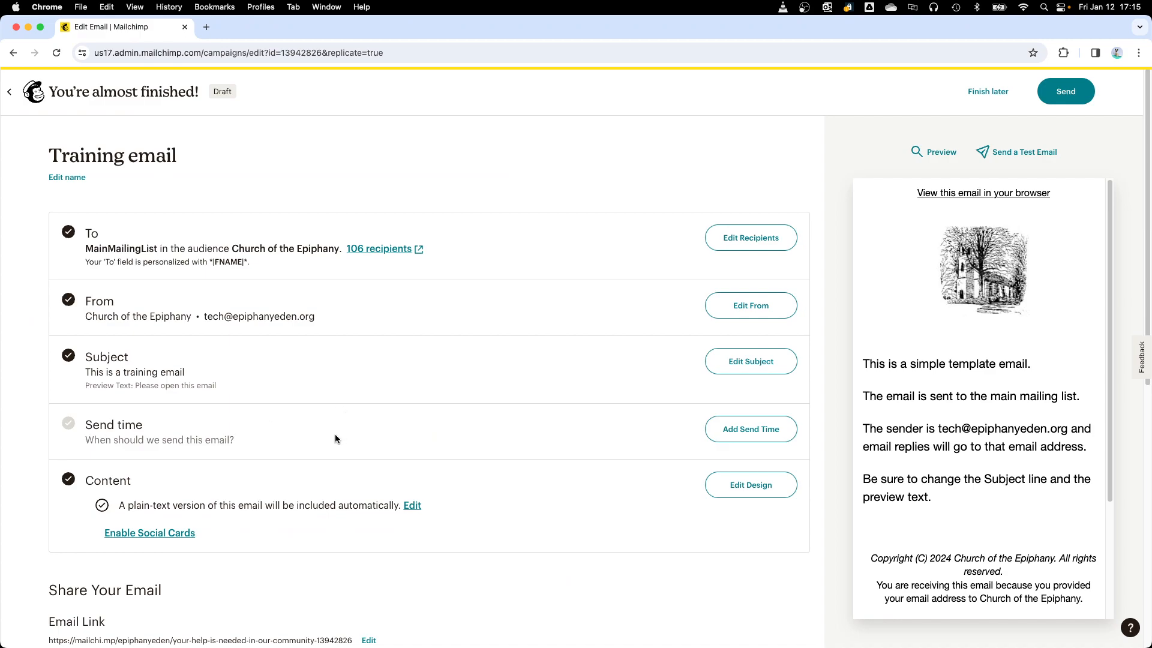
# Step: Set the email's send time to Send now and save it
pyautogui.click(771, 439)
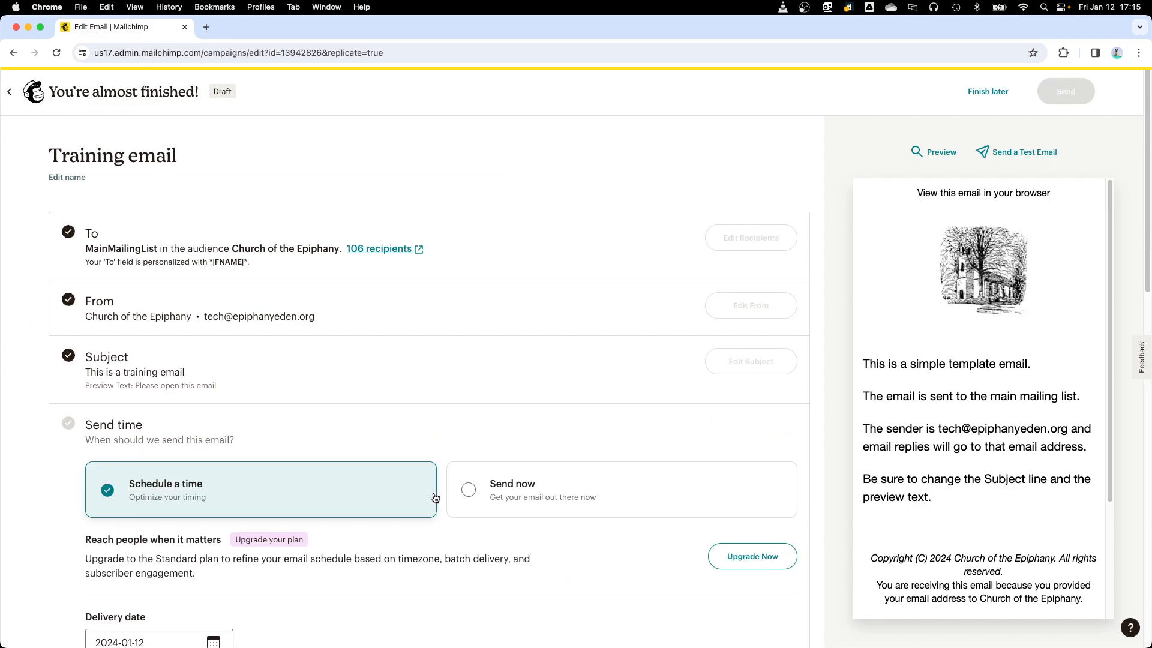
pyautogui.scroll(-3, 435, 498)
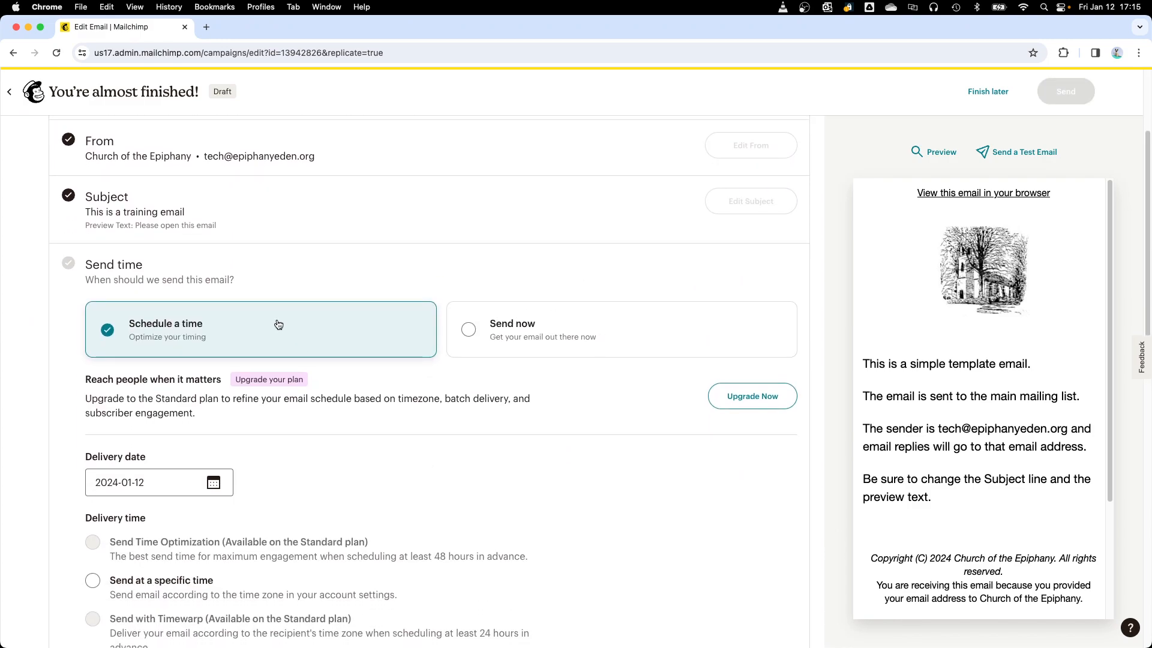
pyautogui.click(543, 332)
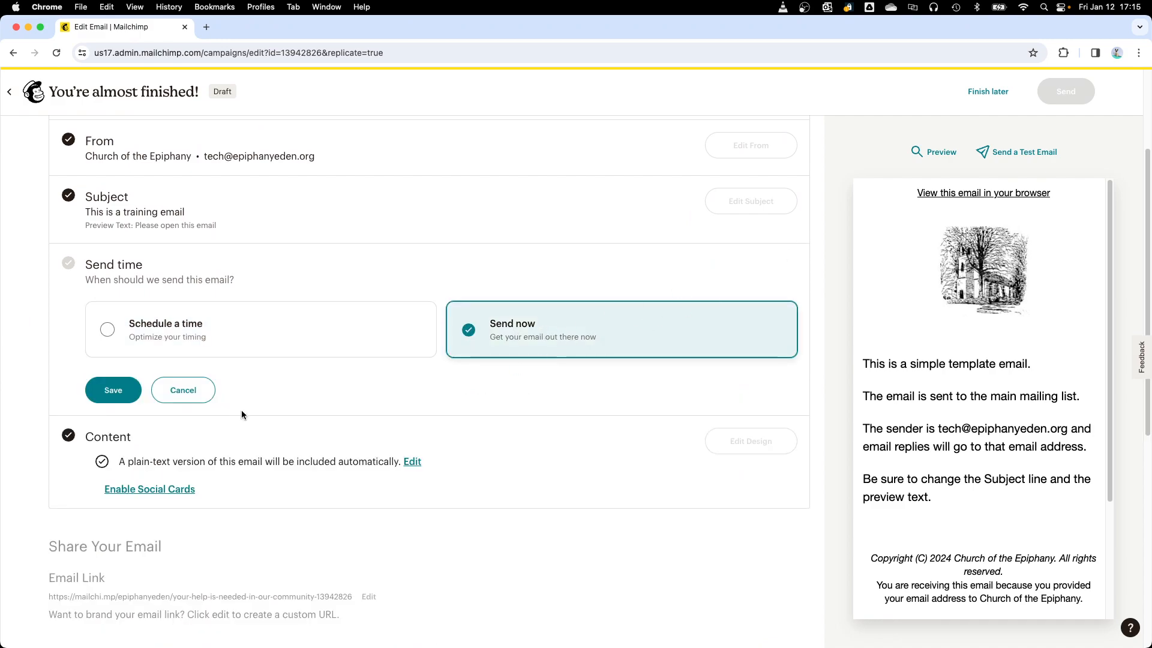
pyautogui.click(135, 396)
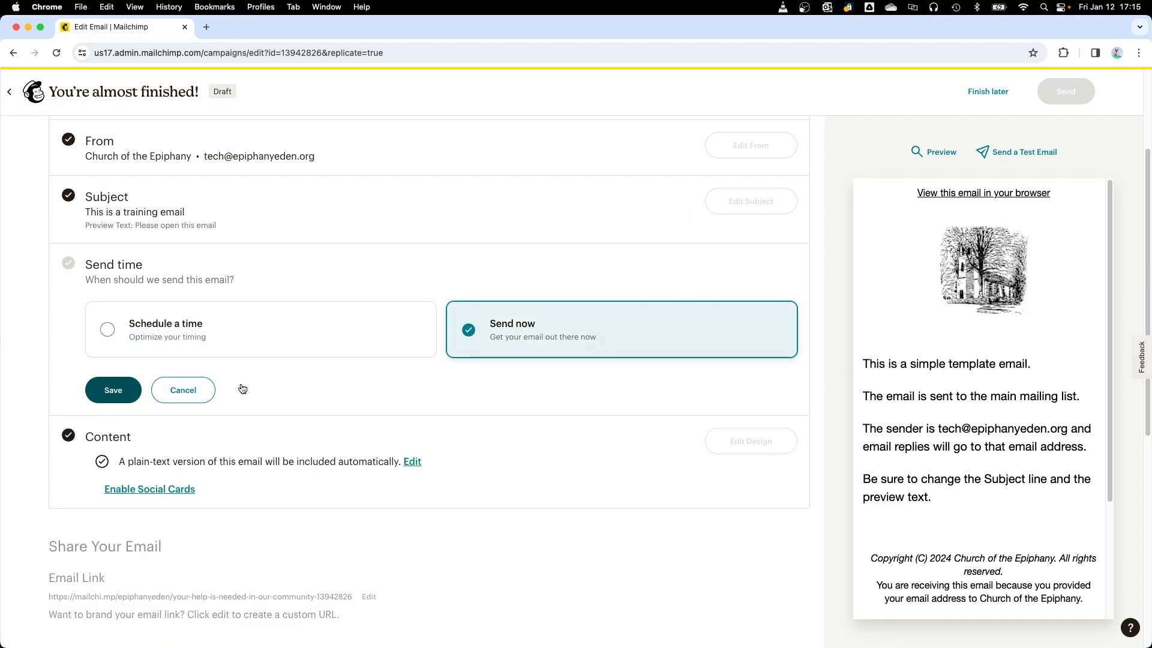
pyautogui.click(126, 390)
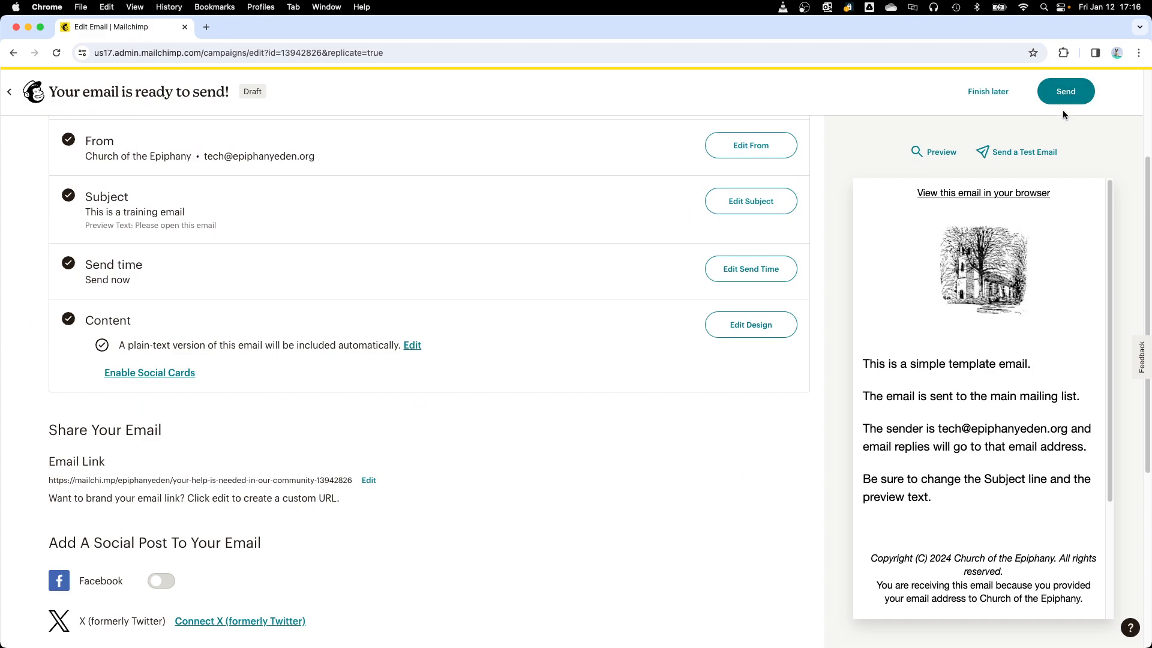
pyautogui.scroll(3, 697, 252)
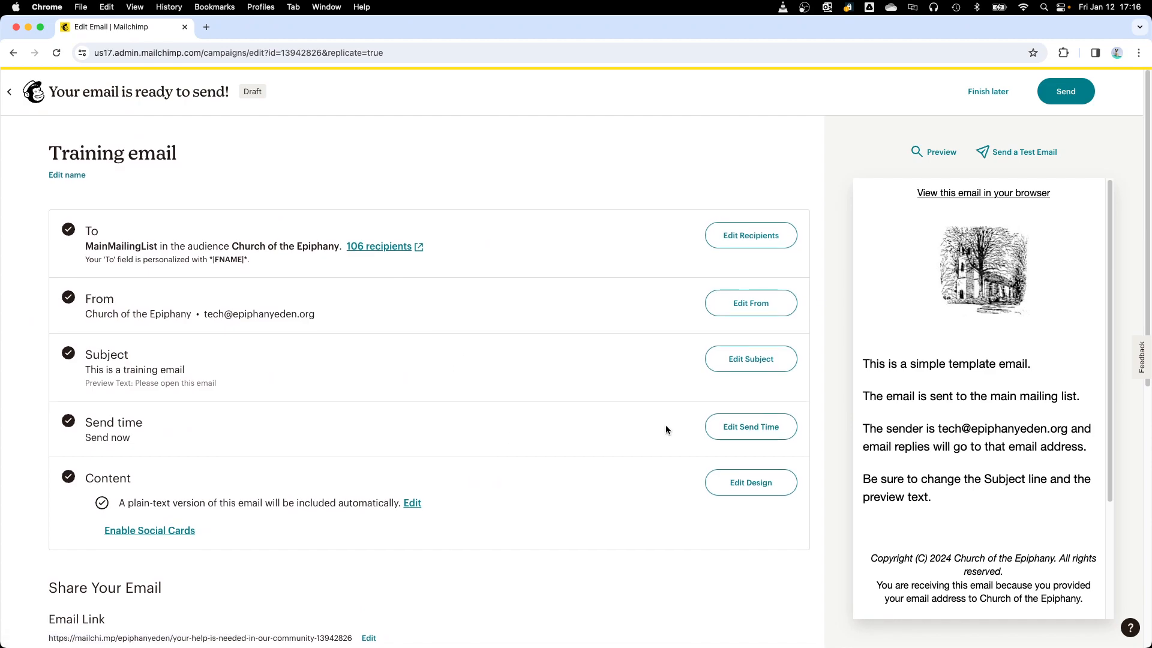
# Step: Switch the email's send time to a scheduled delivery and set the delivery date to 2024-01-23
pyautogui.click(751, 427)
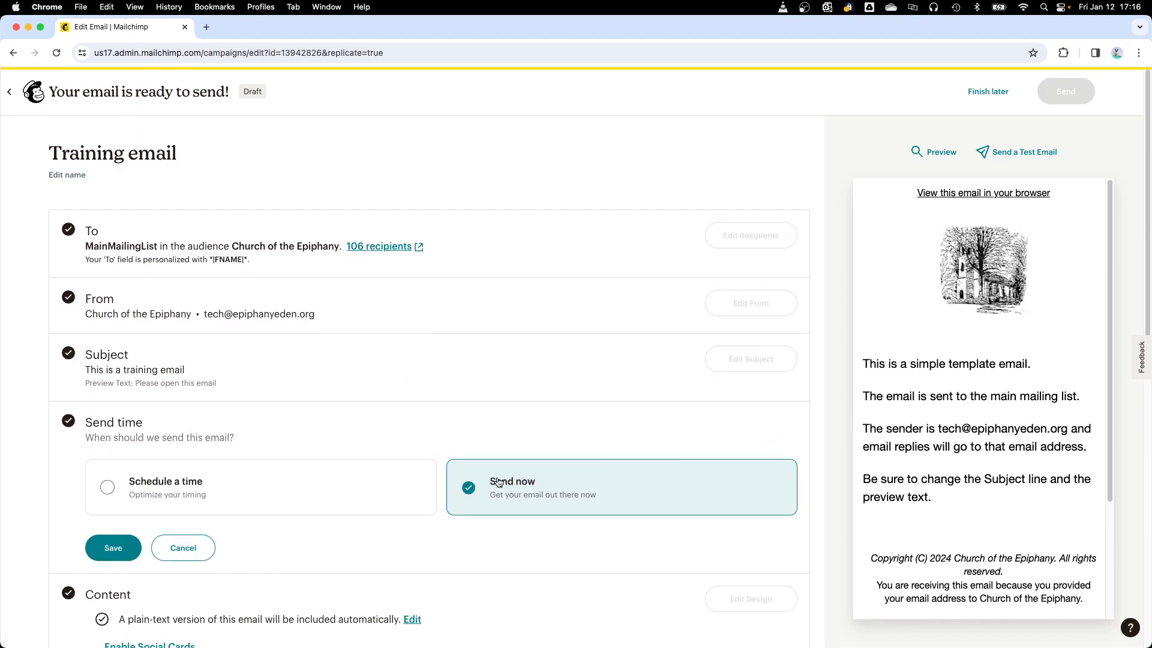
pyautogui.click(233, 503)
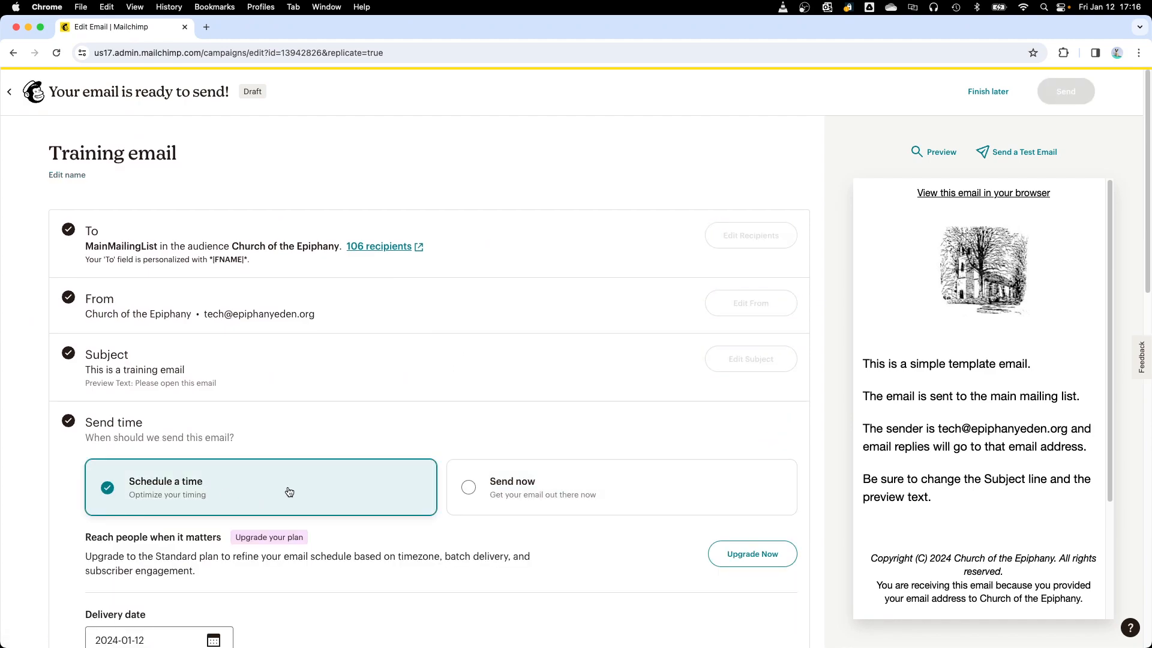
pyautogui.scroll(-3, 288, 492)
pyautogui.click(214, 490)
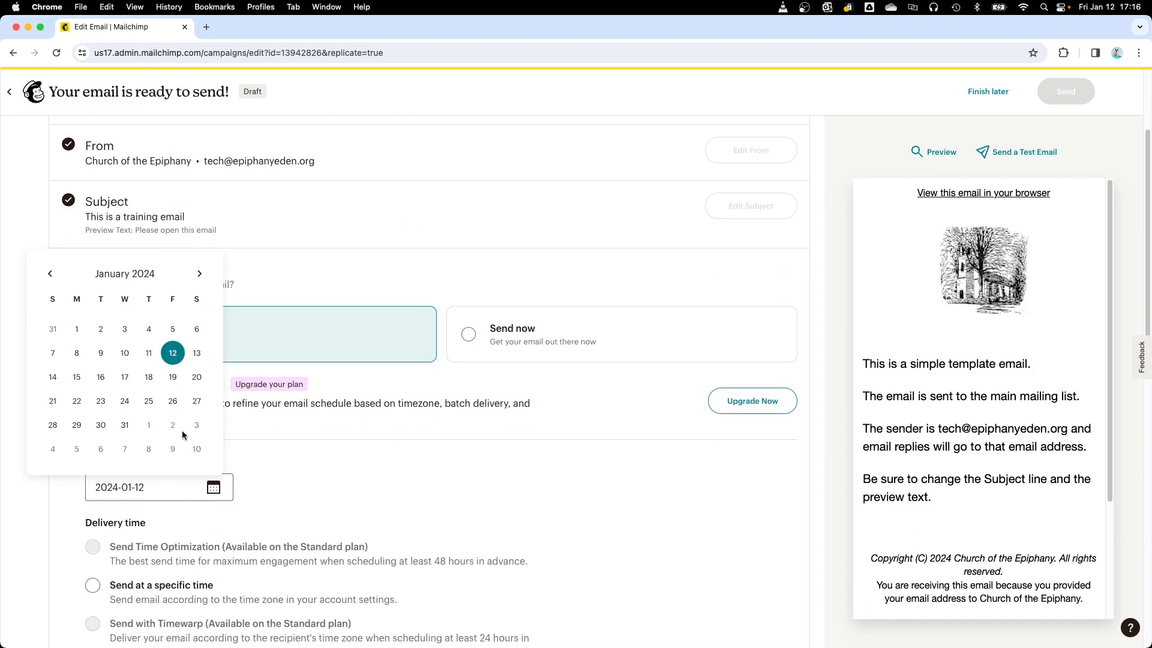
pyautogui.click(100, 401)
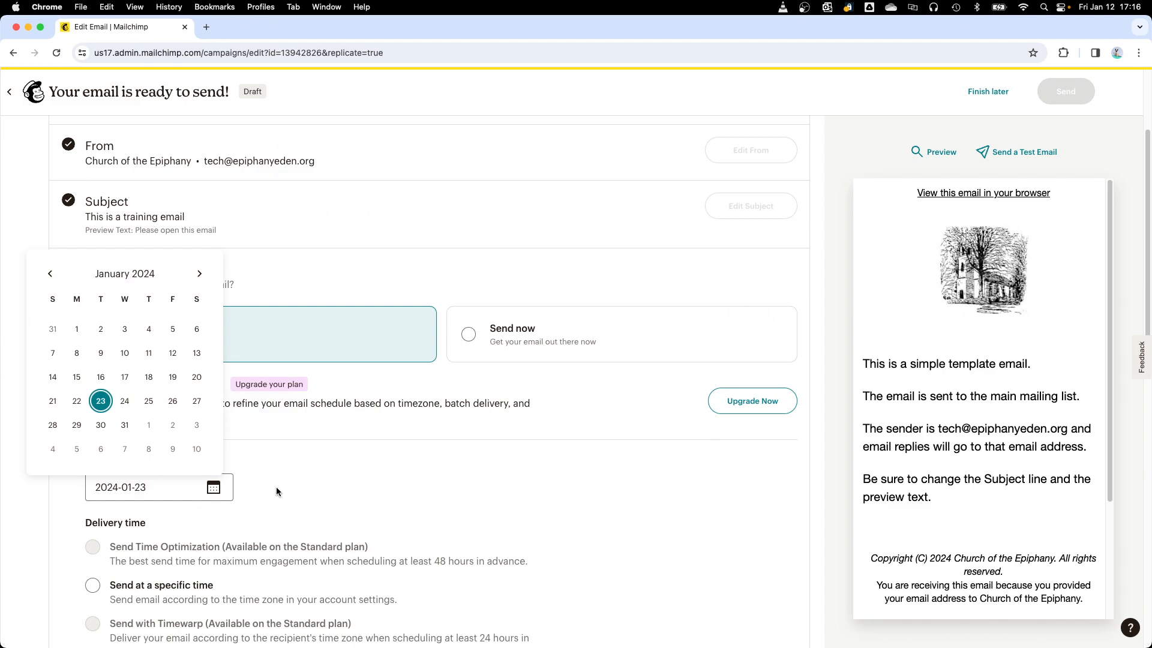
# Step: Set the email to send at the specific time 12:00 and save the send time settings
pyautogui.click(96, 585)
pyautogui.click(92, 586)
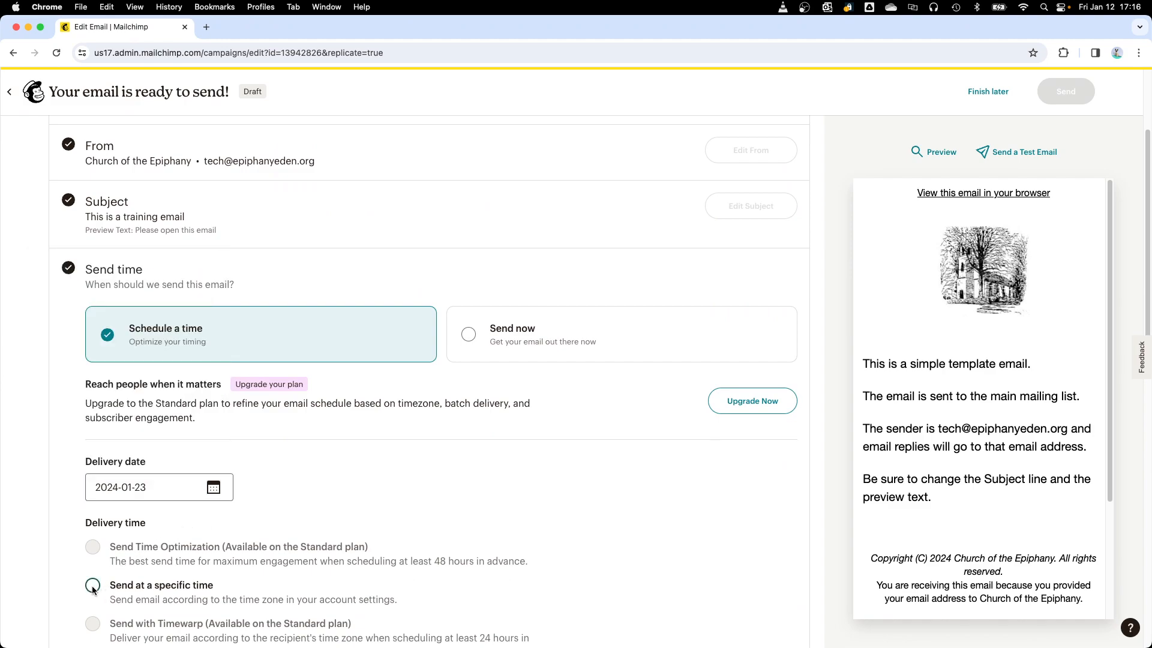
pyautogui.scroll(-5, 287, 540)
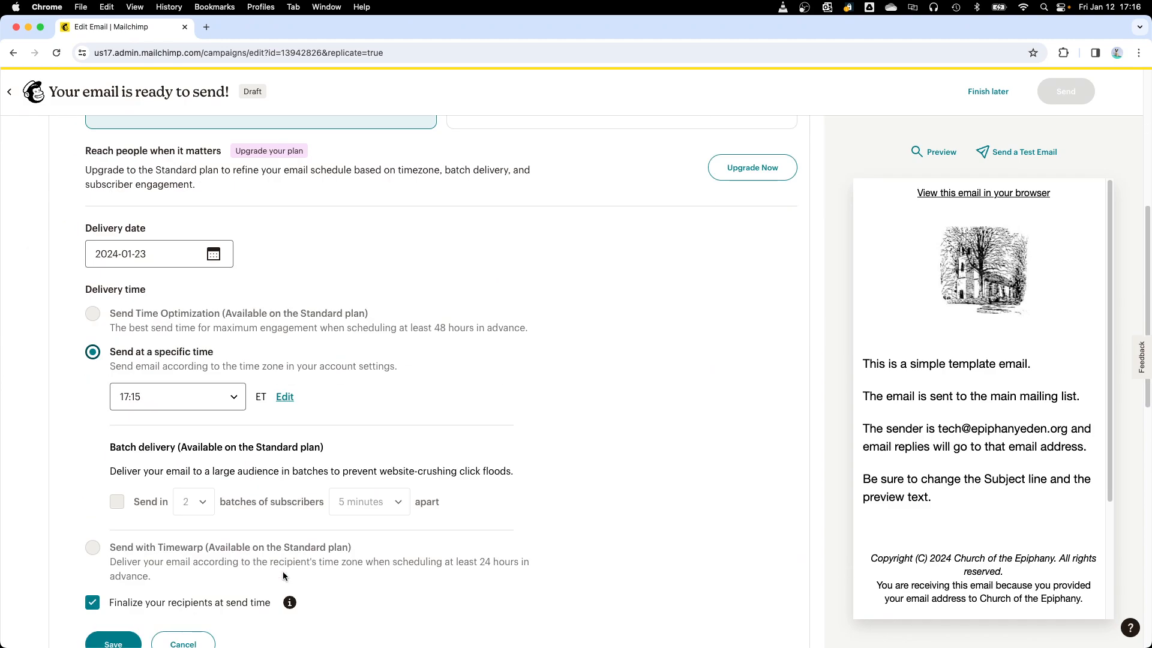
pyautogui.click(234, 395)
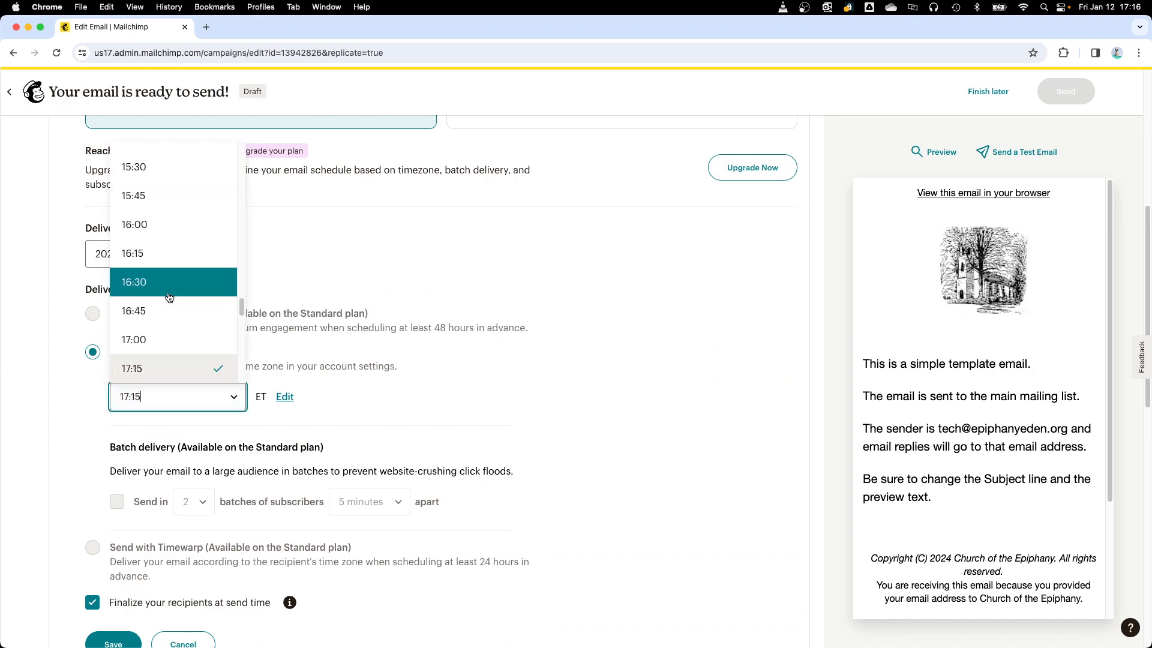
pyautogui.scroll(4, 169, 297)
pyautogui.scroll(3, 170, 298)
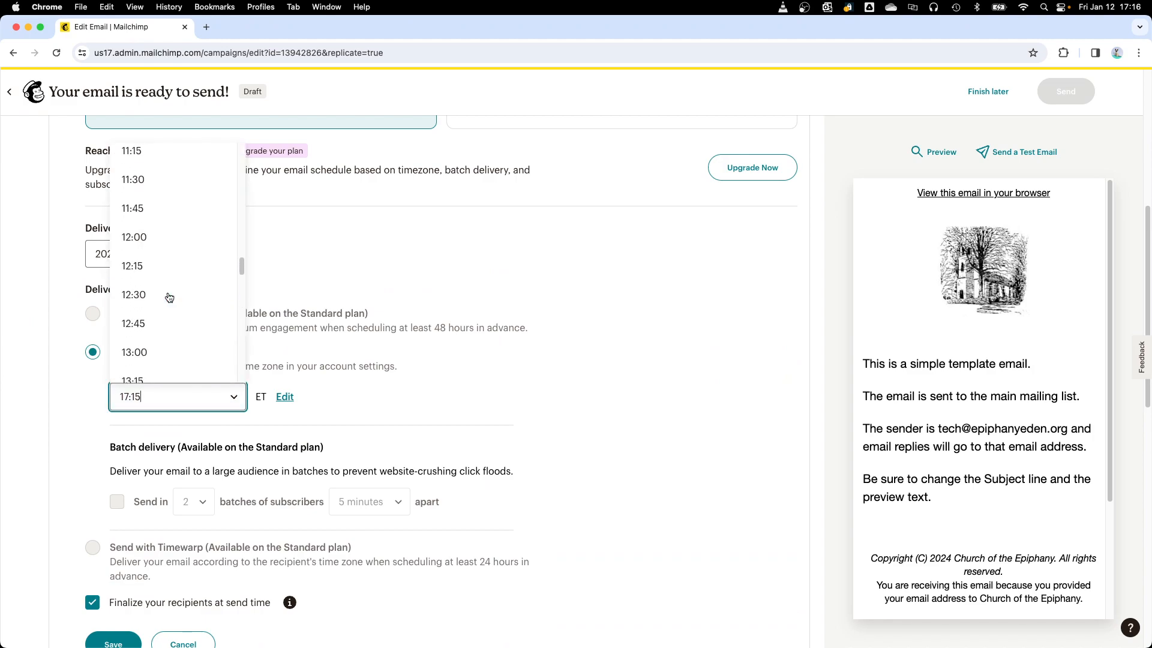
pyautogui.click(149, 241)
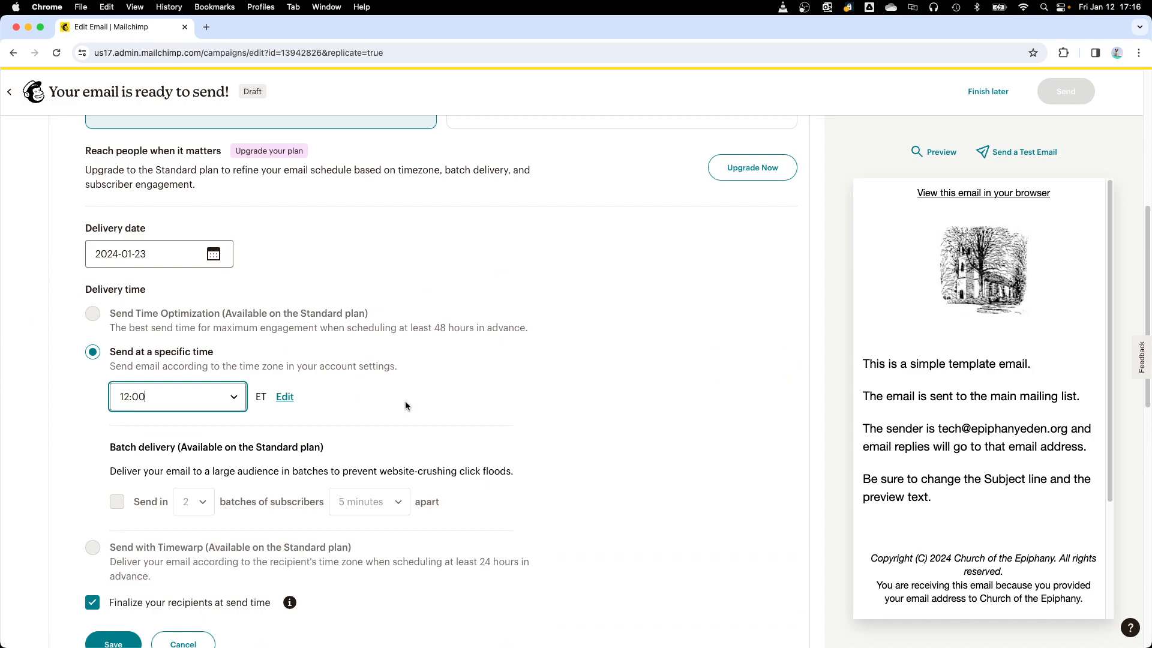
pyautogui.scroll(-3, 147, 555)
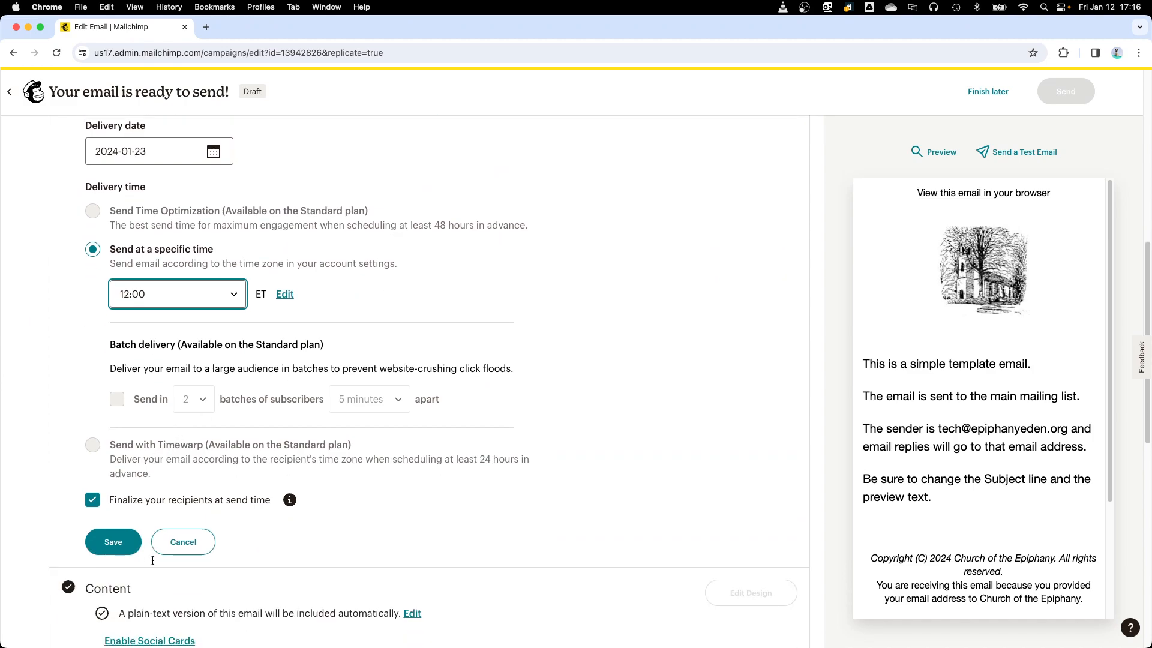
pyautogui.click(111, 541)
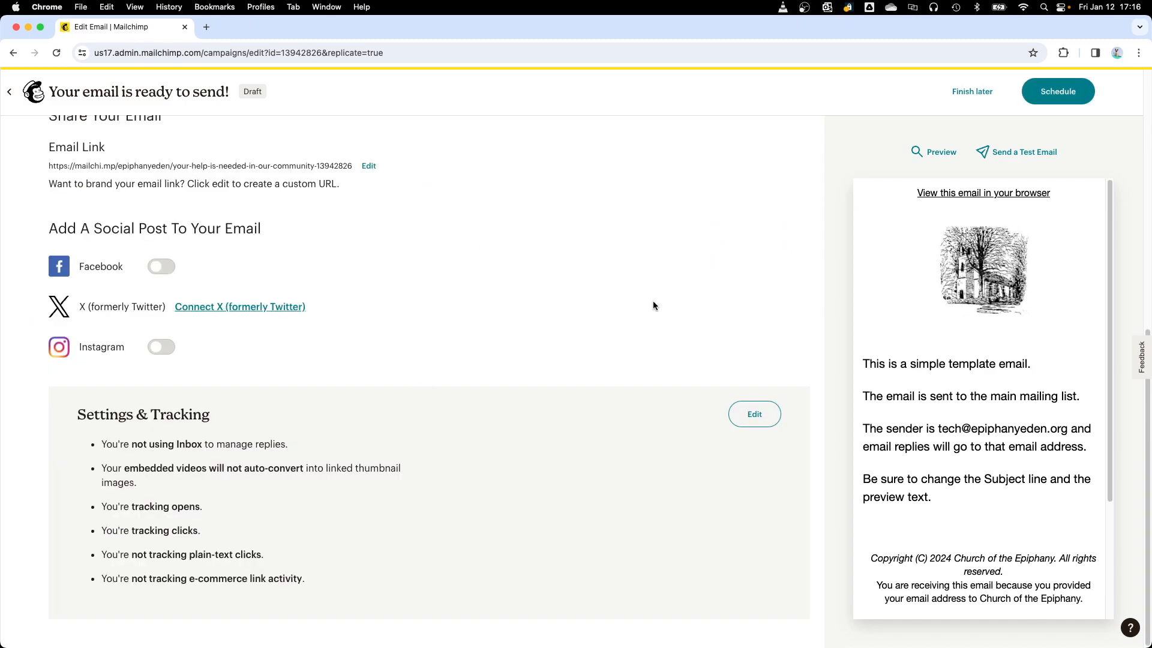
# Step: Open the design of the email's content for editing
pyautogui.scroll(3, 657, 297)
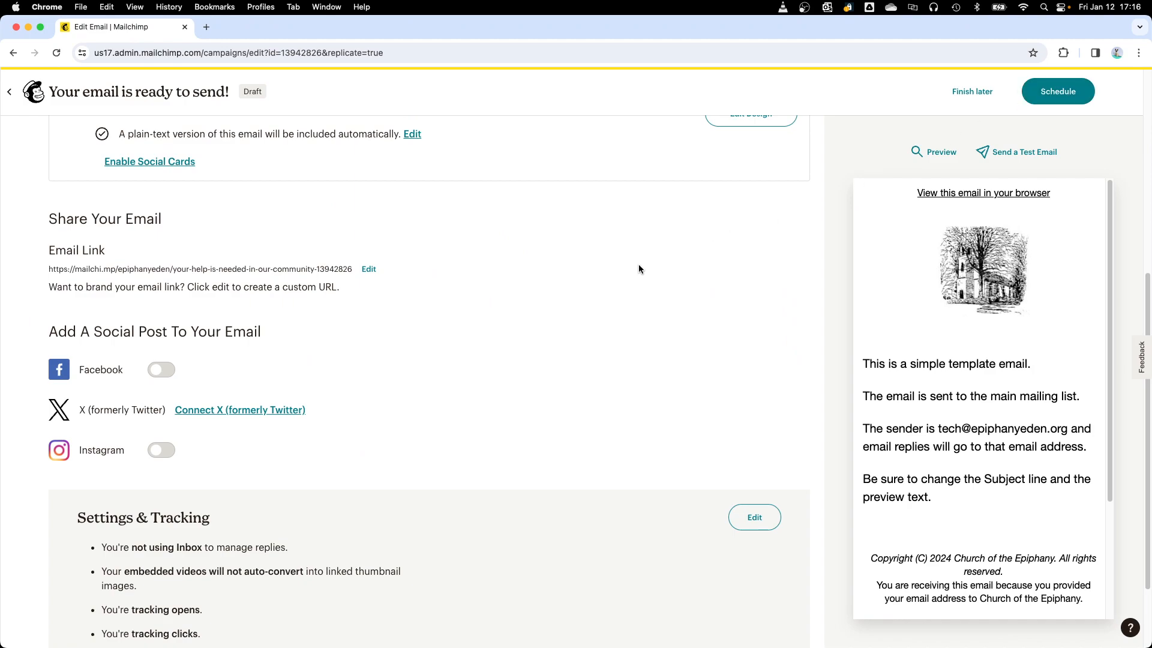
pyautogui.scroll(5, 639, 269)
pyautogui.scroll(5, 639, 268)
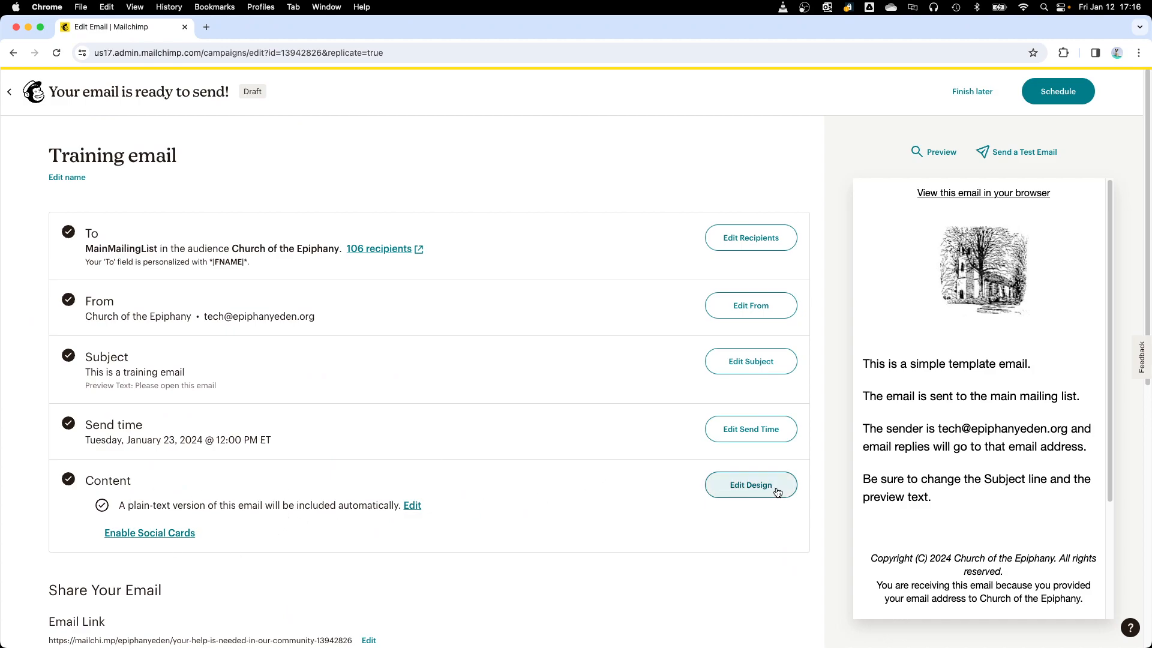
pyautogui.click(753, 486)
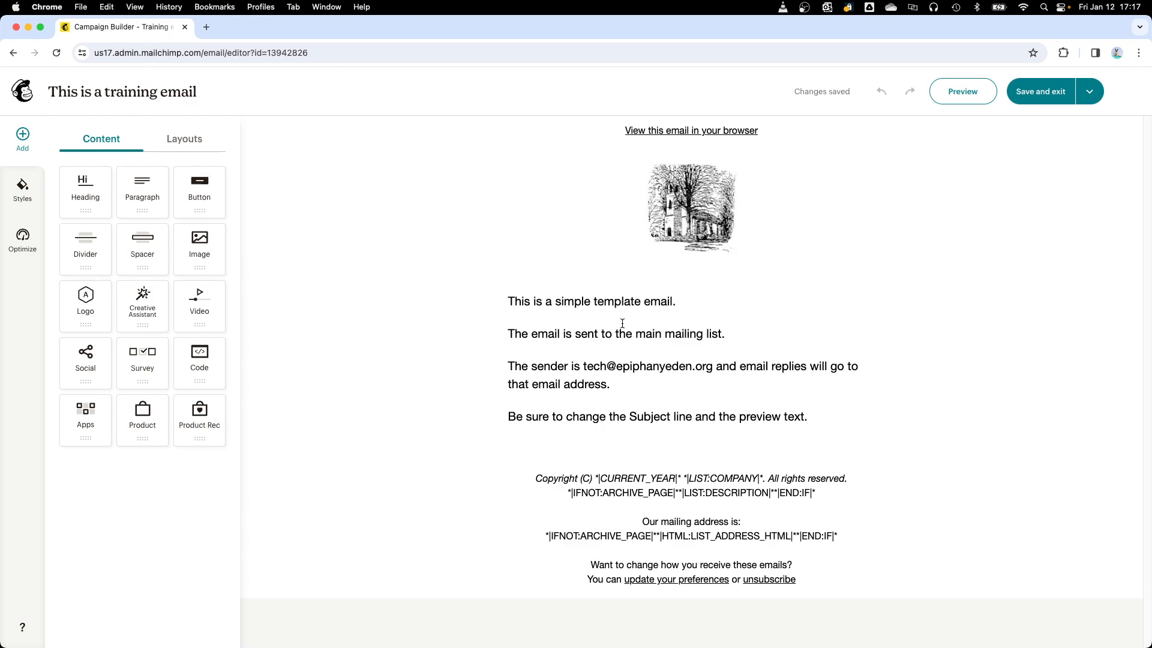
# Step: Delete all of the template's body text from the text block below the church image
pyautogui.click(608, 357)
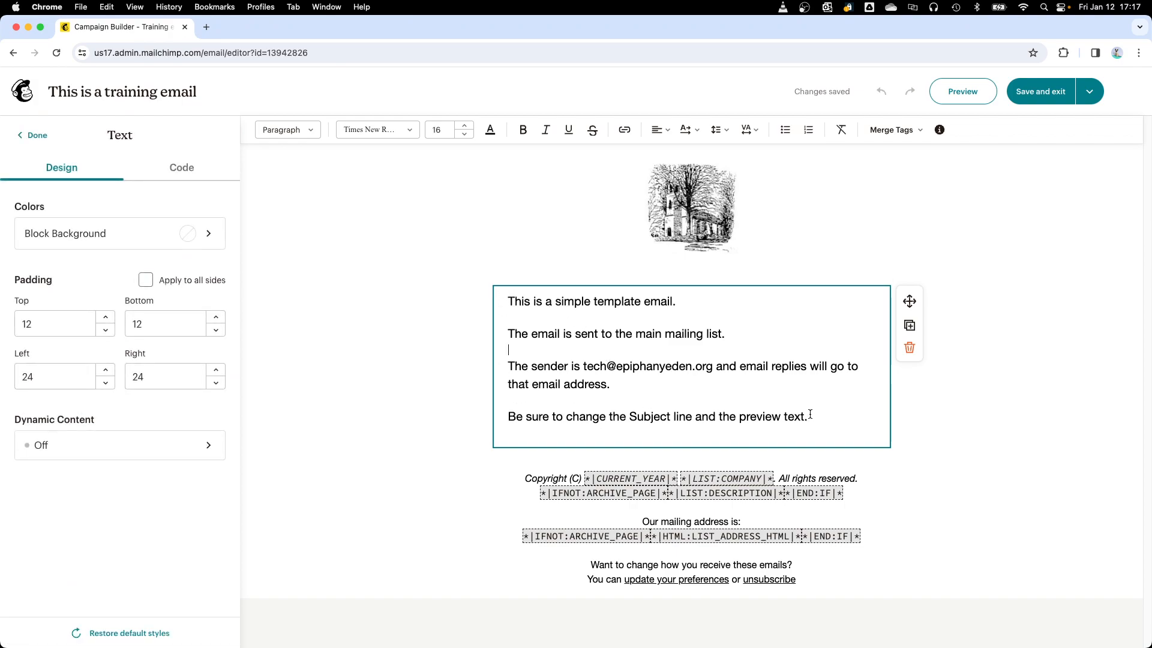
pyautogui.moveTo(813, 418); pyautogui.dragTo(502, 302)
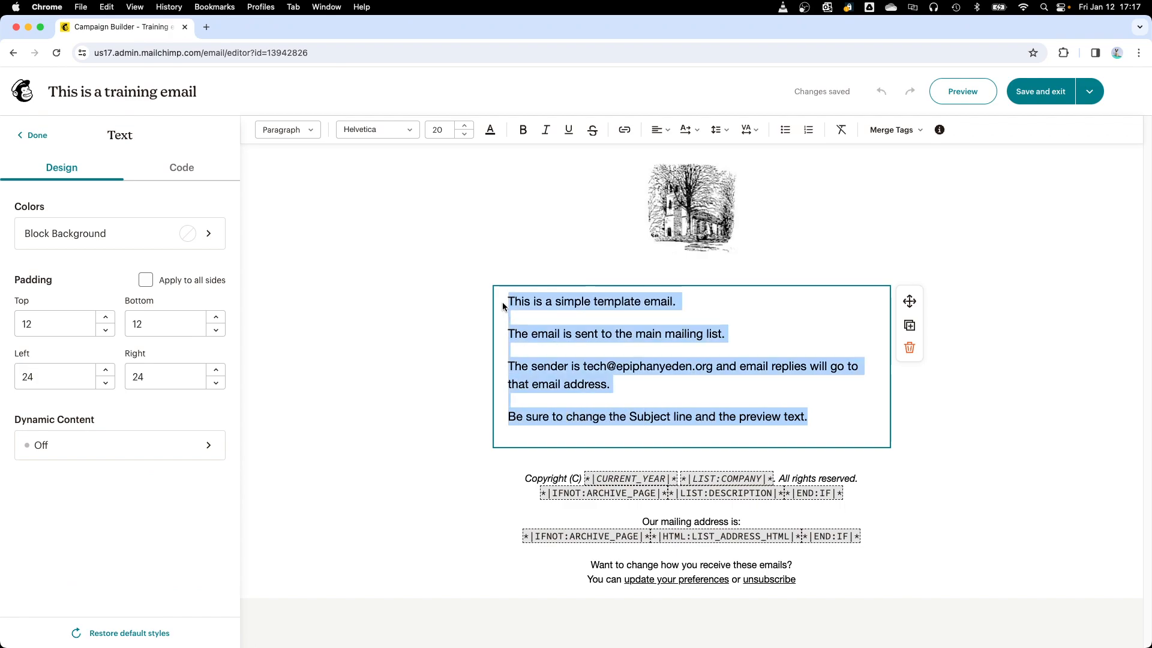
pyautogui.click(694, 310)
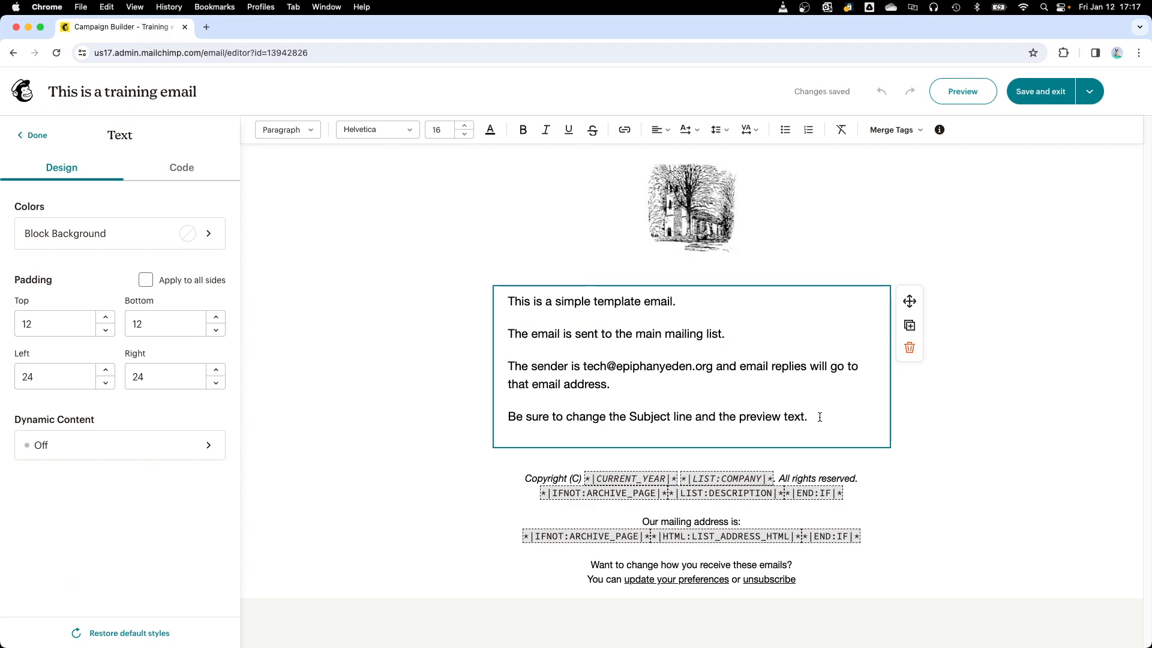
pyautogui.moveTo(815, 419); pyautogui.dragTo(500, 308)
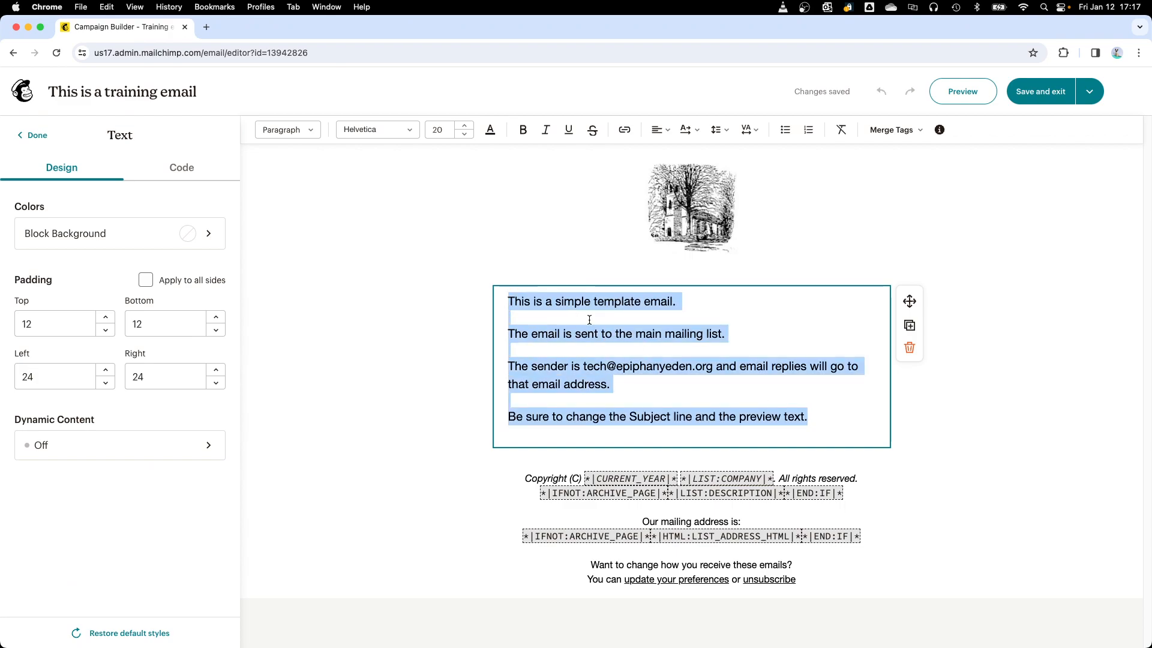
pyautogui.press('BackSpace')
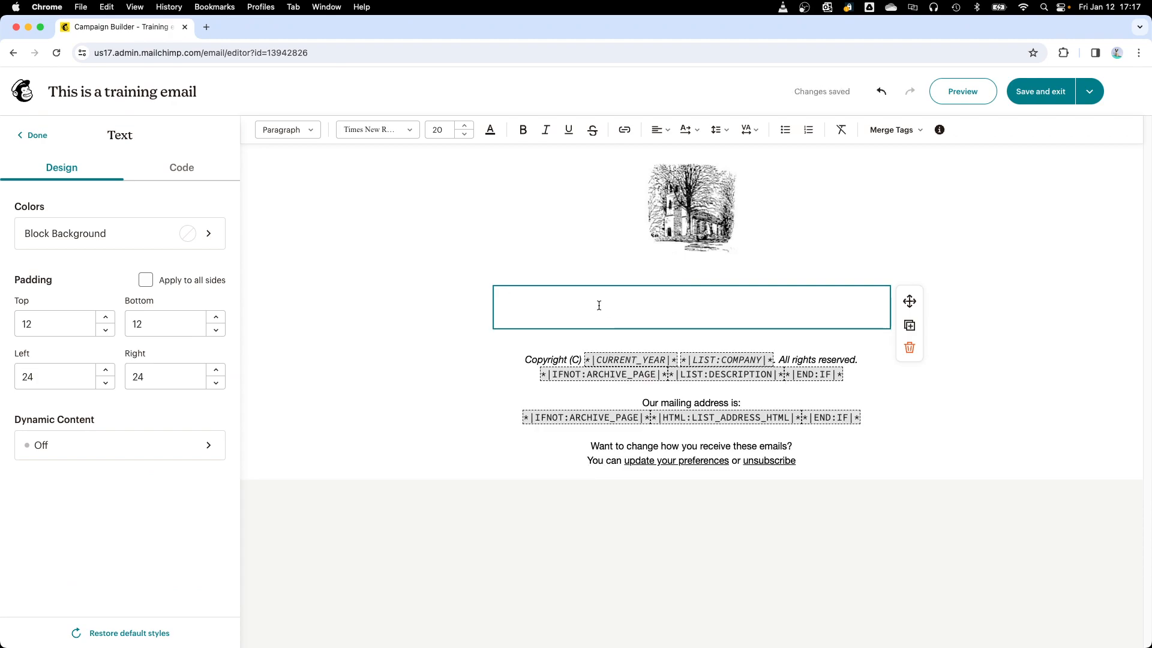
# Step: Enter "There is going to be a meeting." in the empty body text block
pyautogui.write('T')
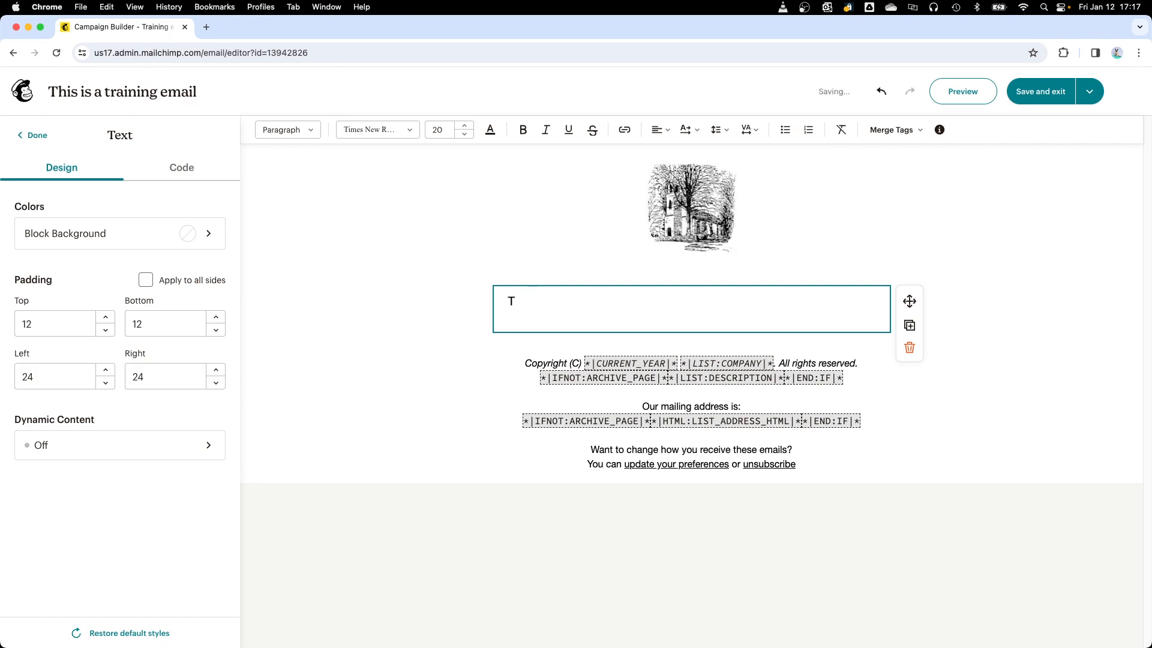
pyautogui.write('here is going to be a meeting')
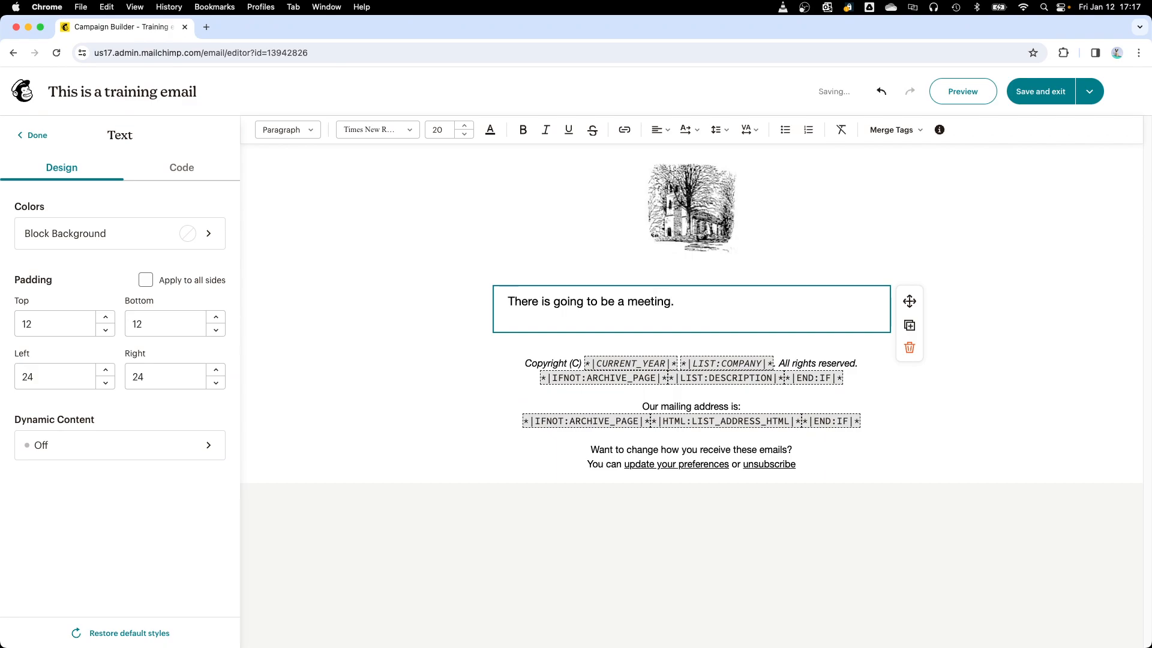
pyautogui.write('.')
# Step: Add a second paragraph reading "Everyone will attend." separated by a blank line
pyautogui.press('Return')
pyautogui.press('Return')
pyautogui.write('Every')
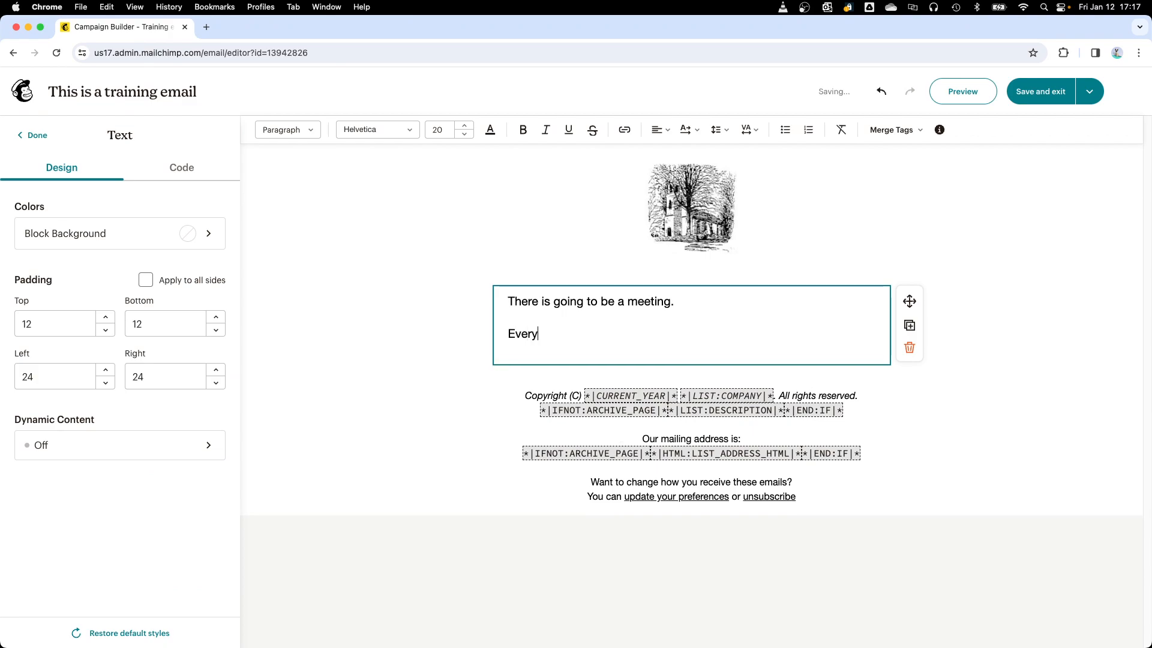
pyautogui.write('one will attend.')
pyautogui.click(722, 307)
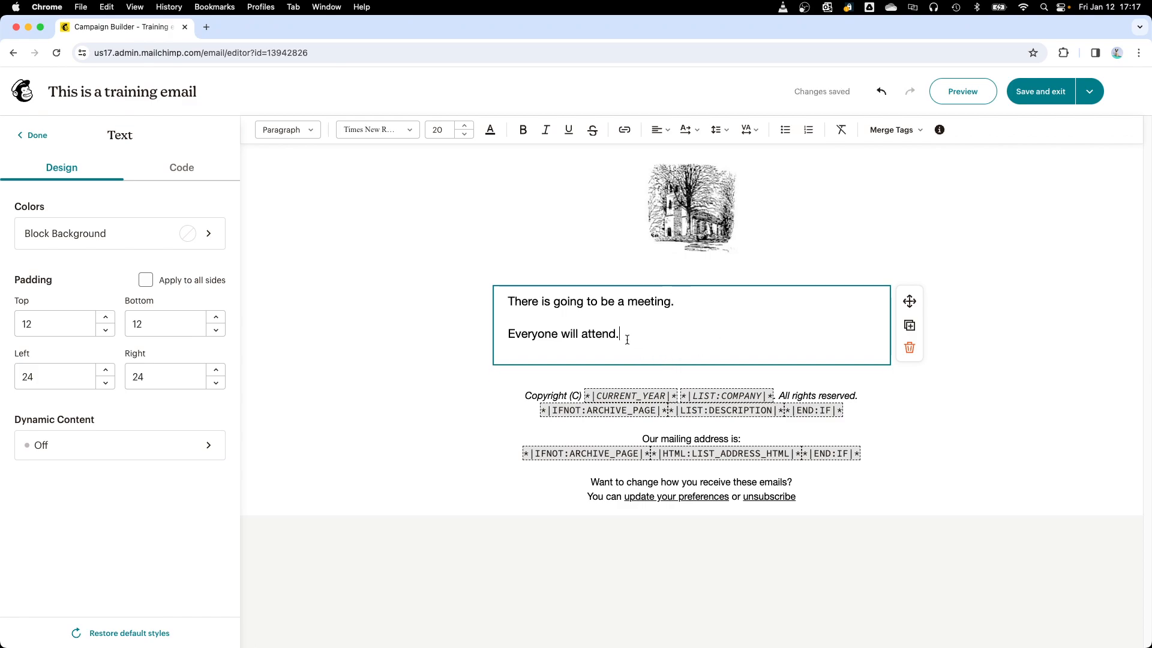
# Step: Add blank lines below "Everyone will attend." and remove the surplus ones
pyautogui.press('Return')
pyautogui.press('Return')
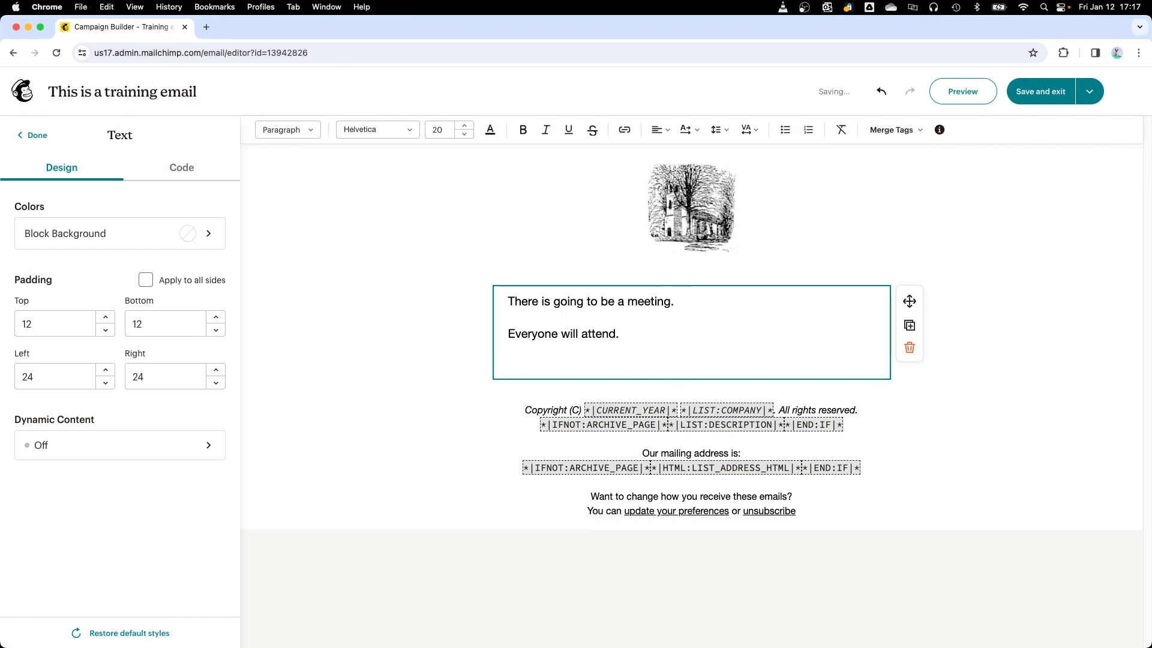
pyautogui.press('Return')
pyautogui.press('Return')
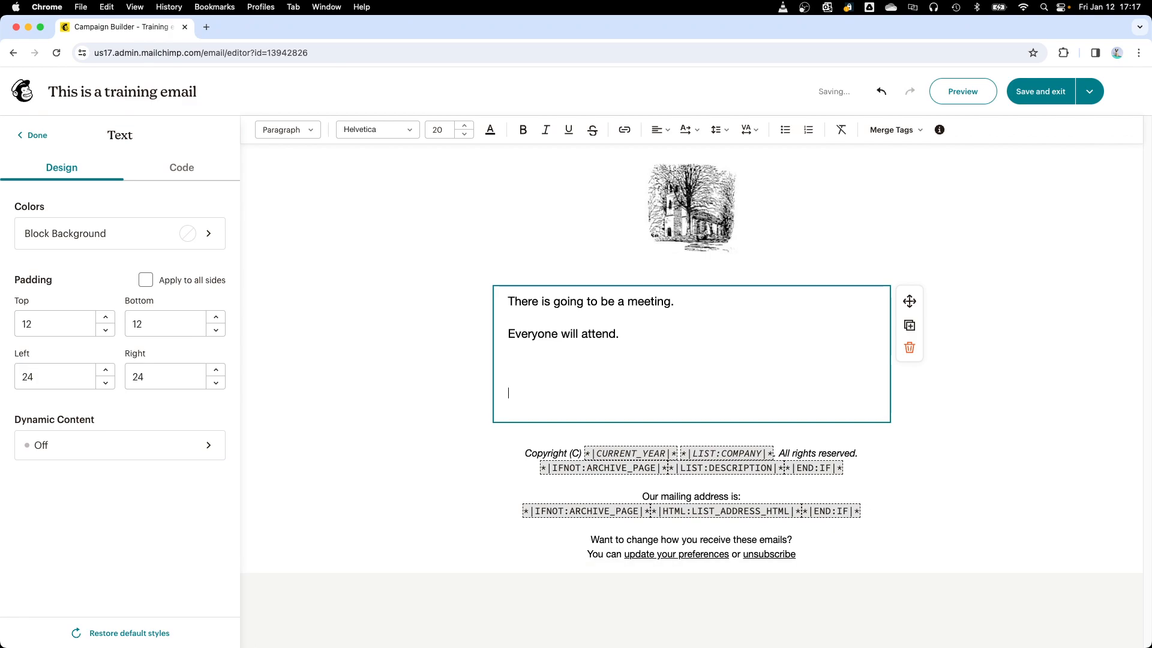
pyautogui.press('BackSpace')
pyautogui.press('BackSpace')
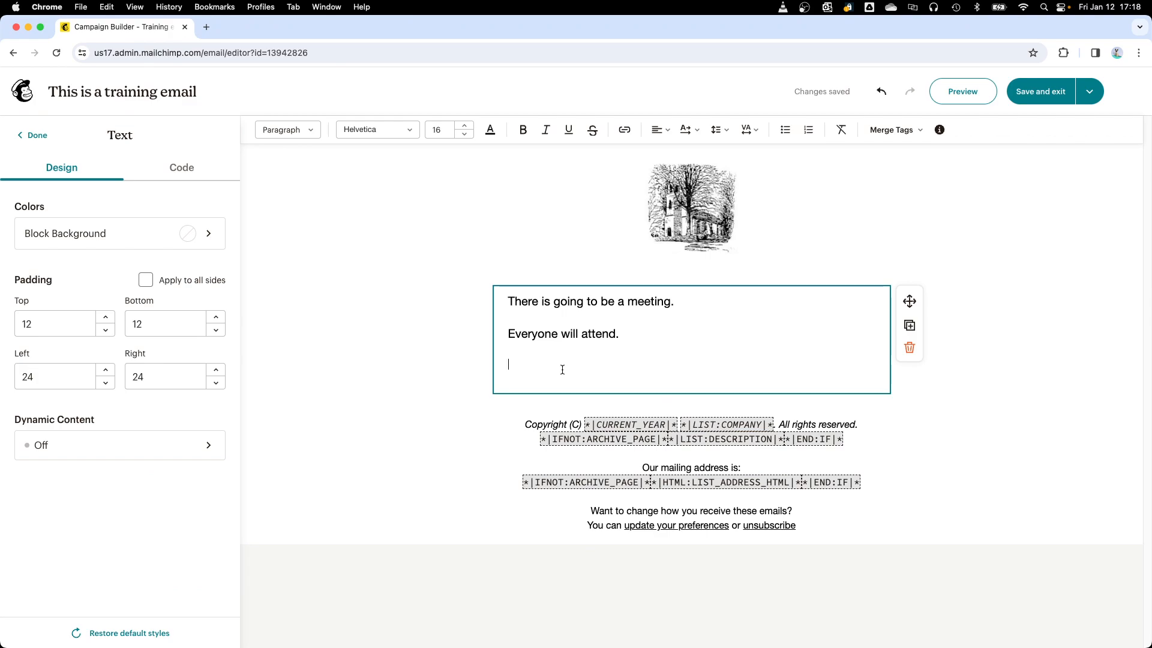
# Step: Enter three consecutive lines reading "aaa", "bbb" and "cccc" below the second paragraph
pyautogui.write('aaa')
pyautogui.press('Return')
pyautogui.write('bbb')
pyautogui.press('Return')
pyautogui.write('bbb')
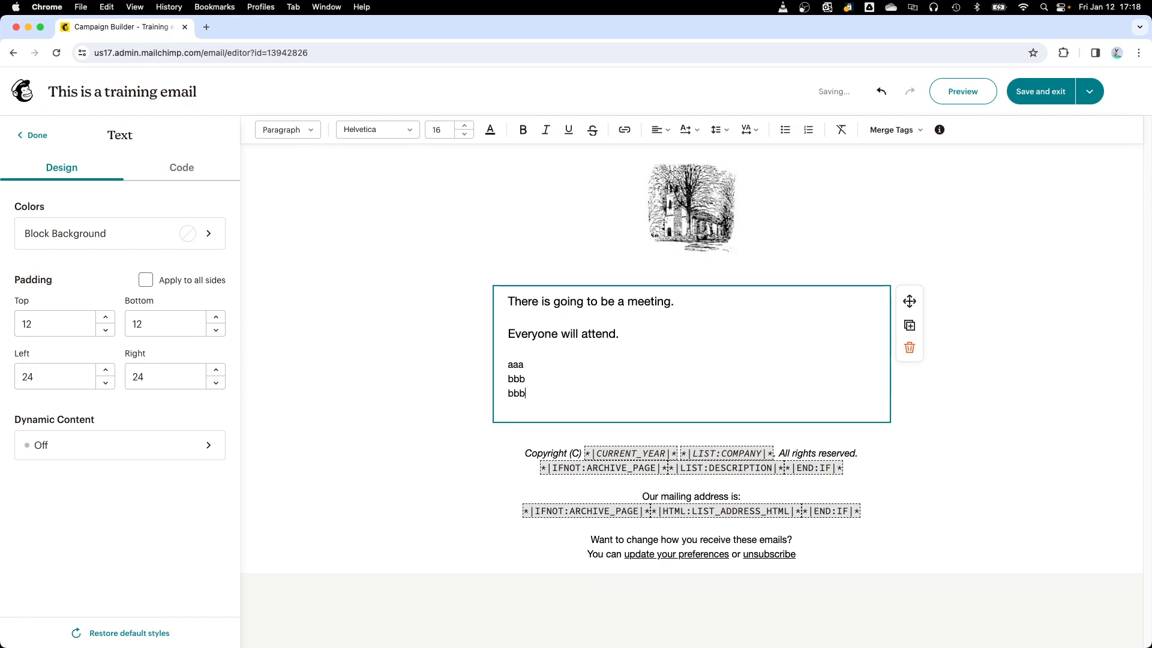
pyautogui.press('Return')
pyautogui.press('BackSpace')
pyautogui.press('BackSpace')
pyautogui.press('BackSpace')
pyautogui.press('BackSpace')
pyautogui.write('ccc')
# Step: Try the Noticia Text font on the aaa, bbb and cccc lines and change them to Syncopate
pyautogui.click(526, 365)
pyautogui.moveTo(531, 394); pyautogui.dragTo(495, 356)
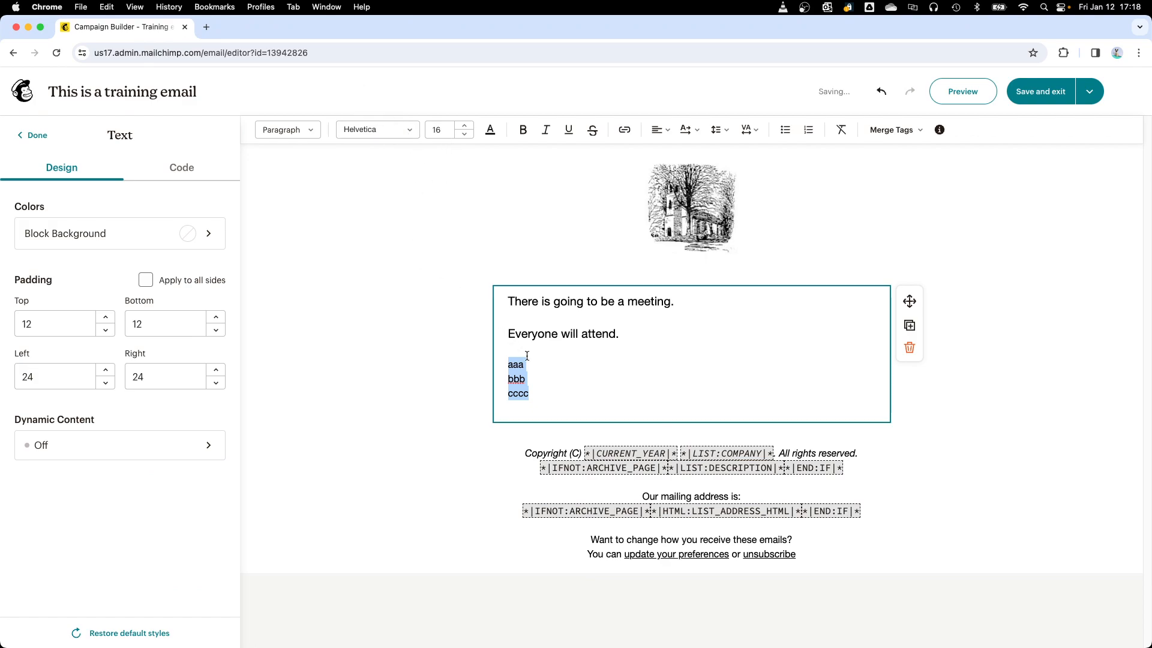
pyautogui.click(406, 131)
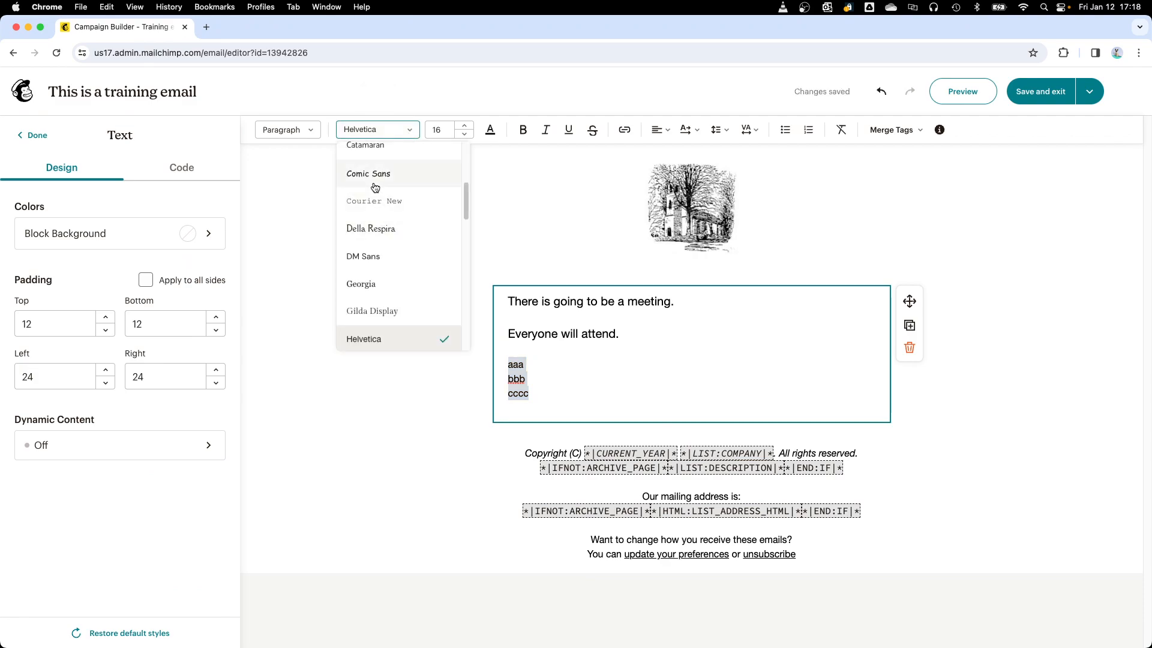
pyautogui.scroll(-5, 379, 319)
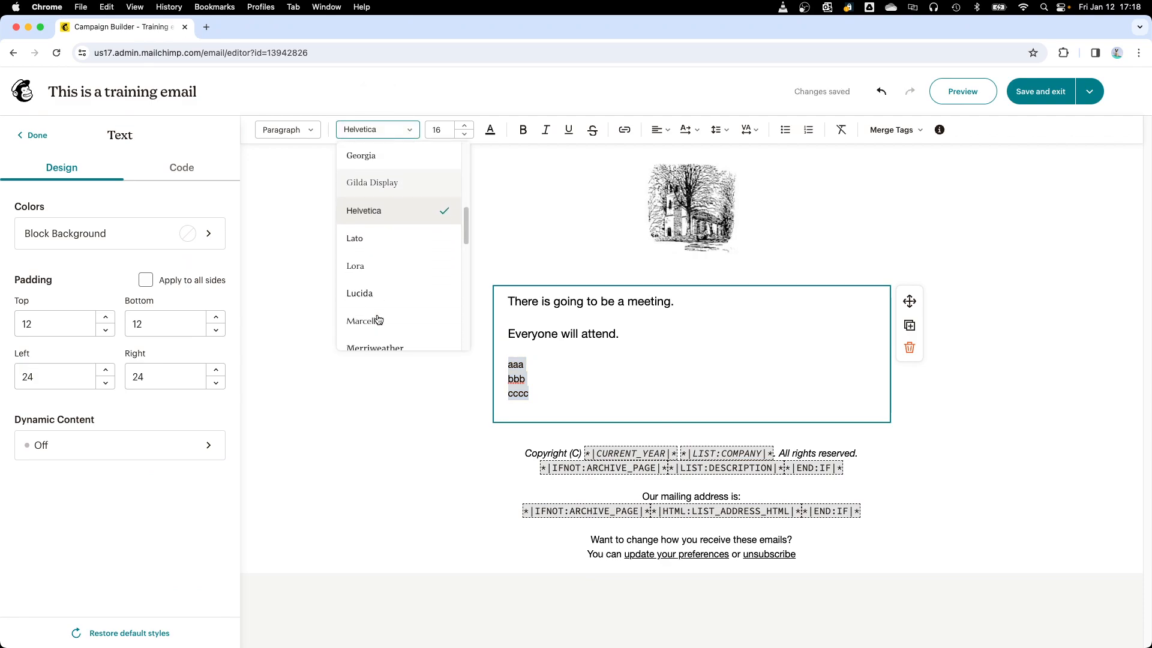
pyautogui.scroll(-4, 401, 312)
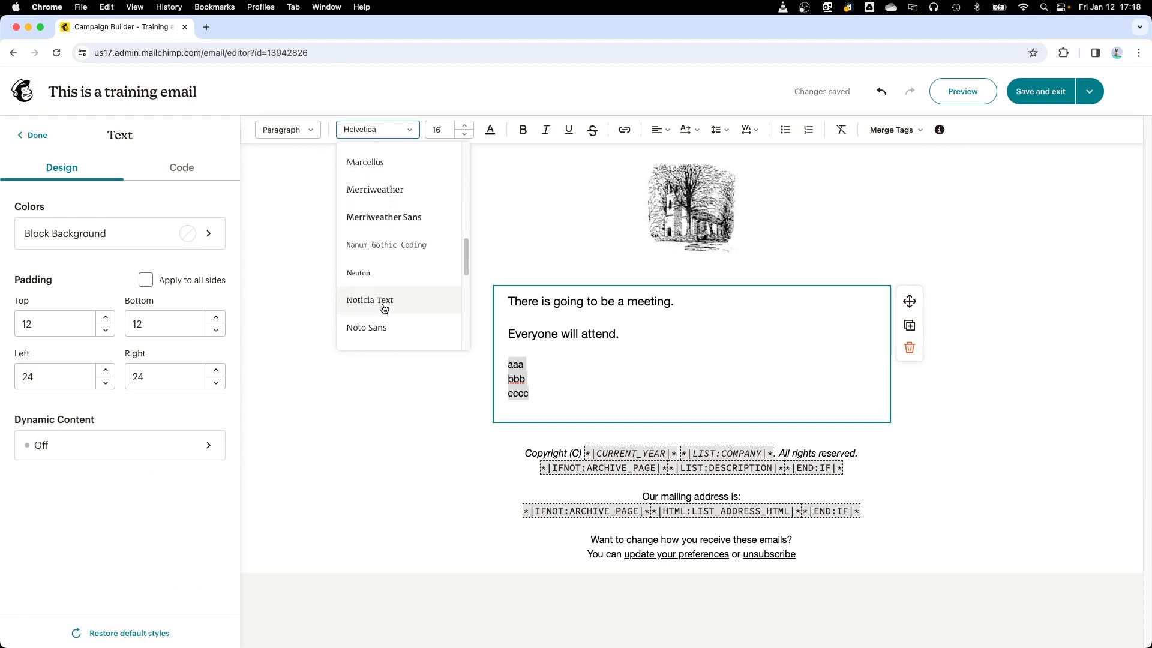
pyautogui.click(384, 309)
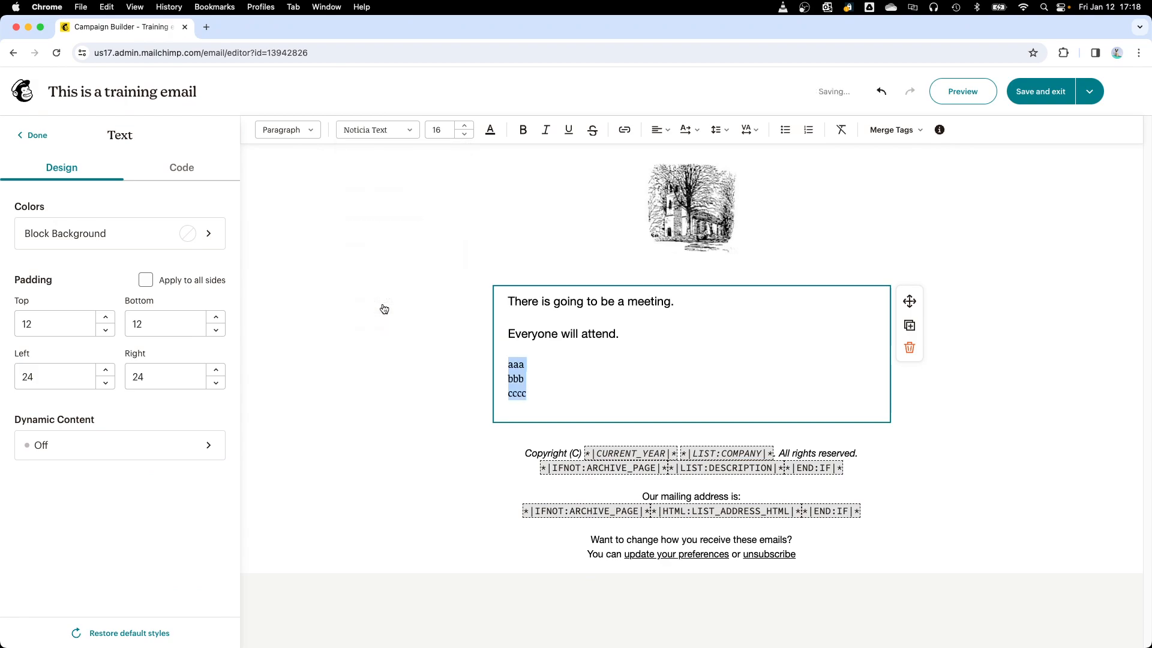
pyautogui.click(401, 131)
pyautogui.scroll(-8, 404, 268)
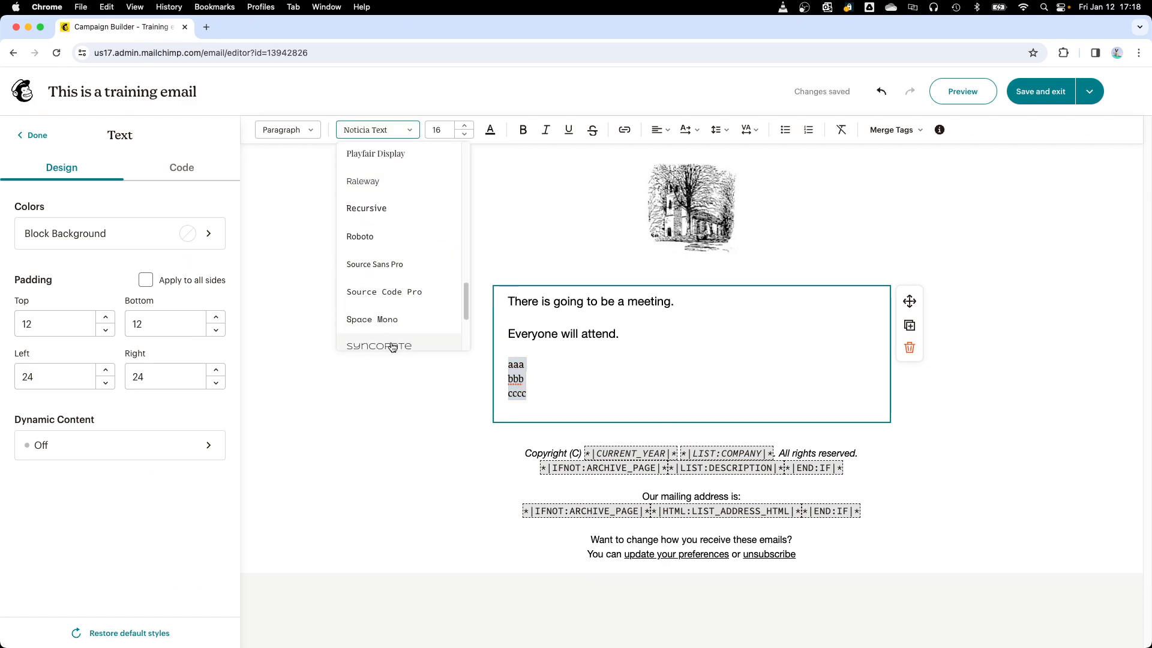
pyautogui.click(392, 347)
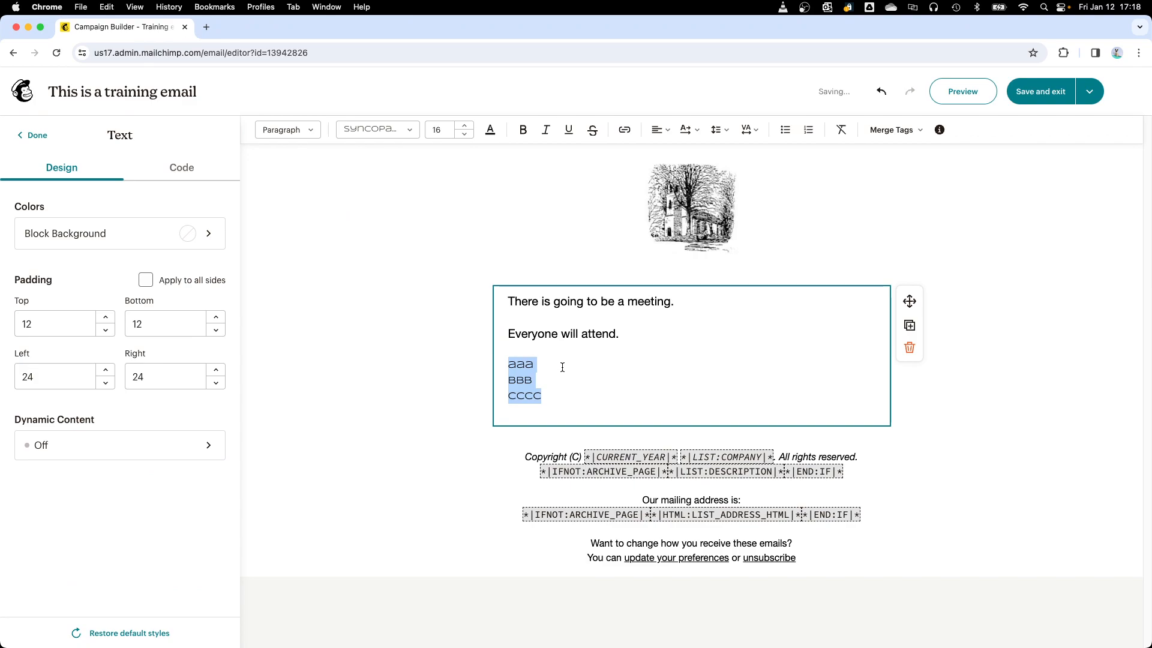
# Step: Increase the font size of the aaa, bbb and cccc lines to 27
pyautogui.click(567, 396)
pyautogui.moveTo(545, 396); pyautogui.dragTo(504, 362)
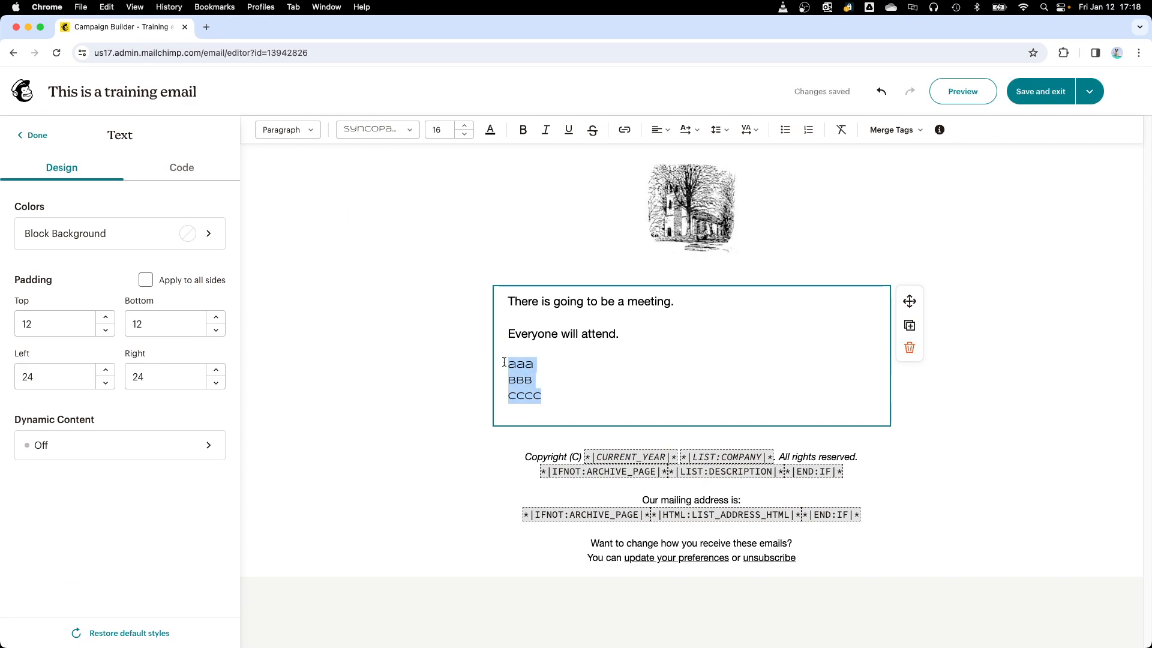
pyautogui.click(466, 125)
pyautogui.click(468, 127)
pyautogui.click(468, 126)
pyautogui.click(468, 127)
pyautogui.click(468, 127)
pyautogui.click(468, 127)
pyautogui.click(468, 126)
pyautogui.click(468, 127)
pyautogui.click(468, 127)
pyautogui.click(468, 127)
pyautogui.click(468, 127)
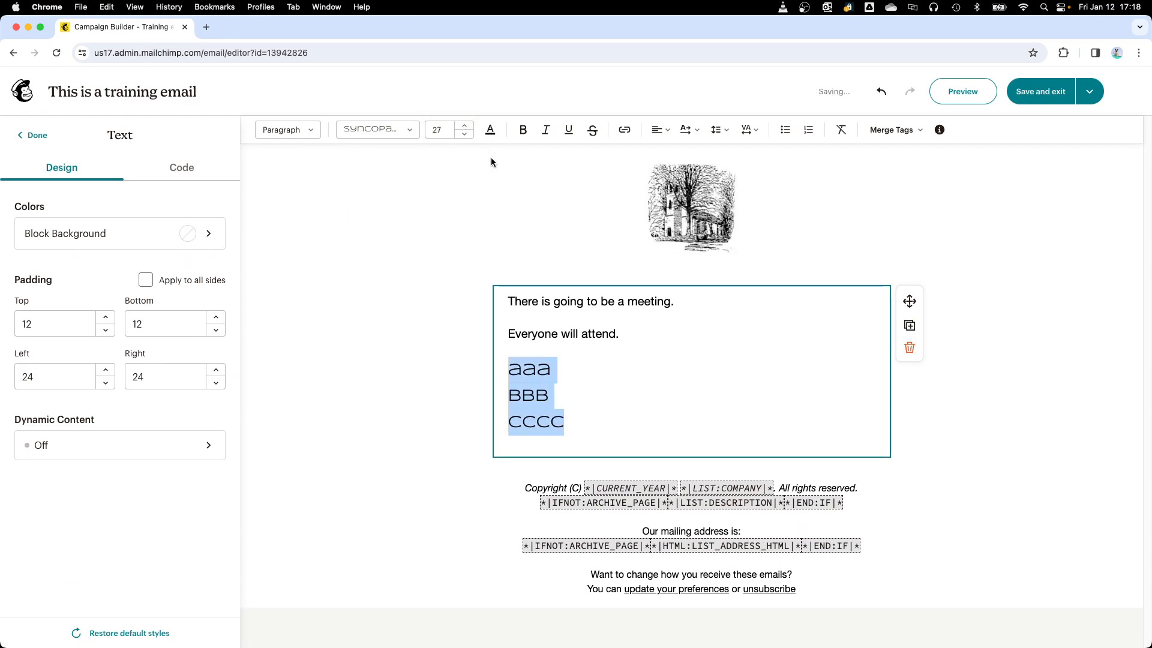
# Step: Change the text color of the aaa, bbb and cccc lines to magenta #E70FCD
pyautogui.click(491, 130)
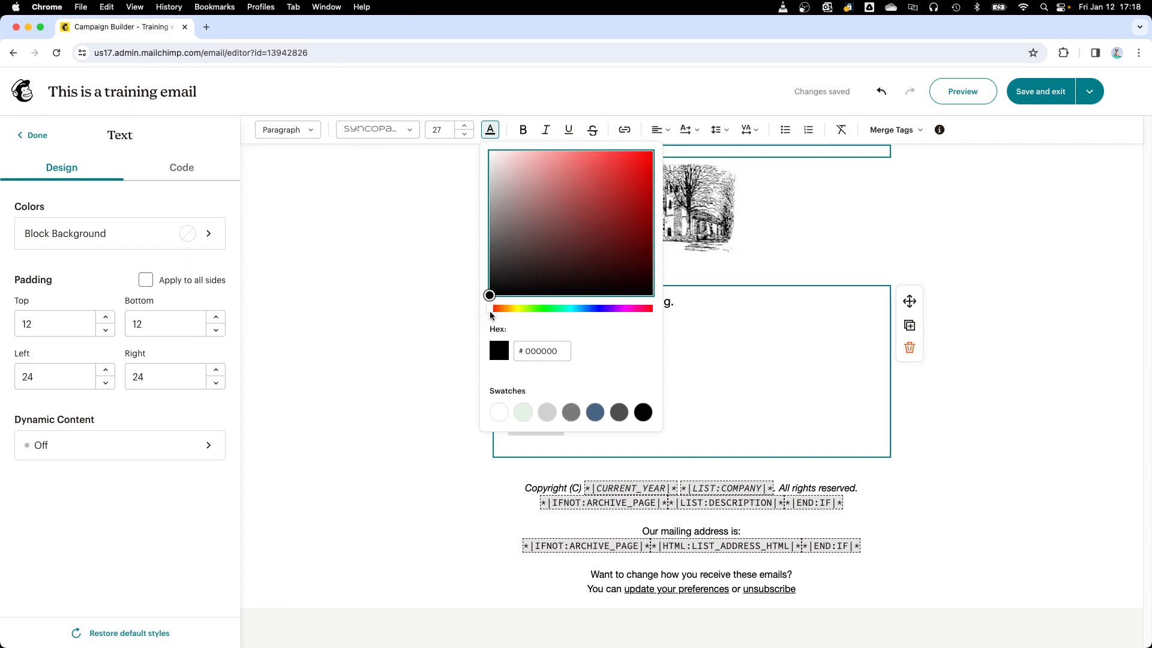
pyautogui.moveTo(490, 311); pyautogui.dragTo(635, 312)
pyautogui.moveTo(626, 311)
pyautogui.mouseDown()
pyautogui.moveTo(612, 311)
pyautogui.moveTo(629, 313)
pyautogui.mouseUp()
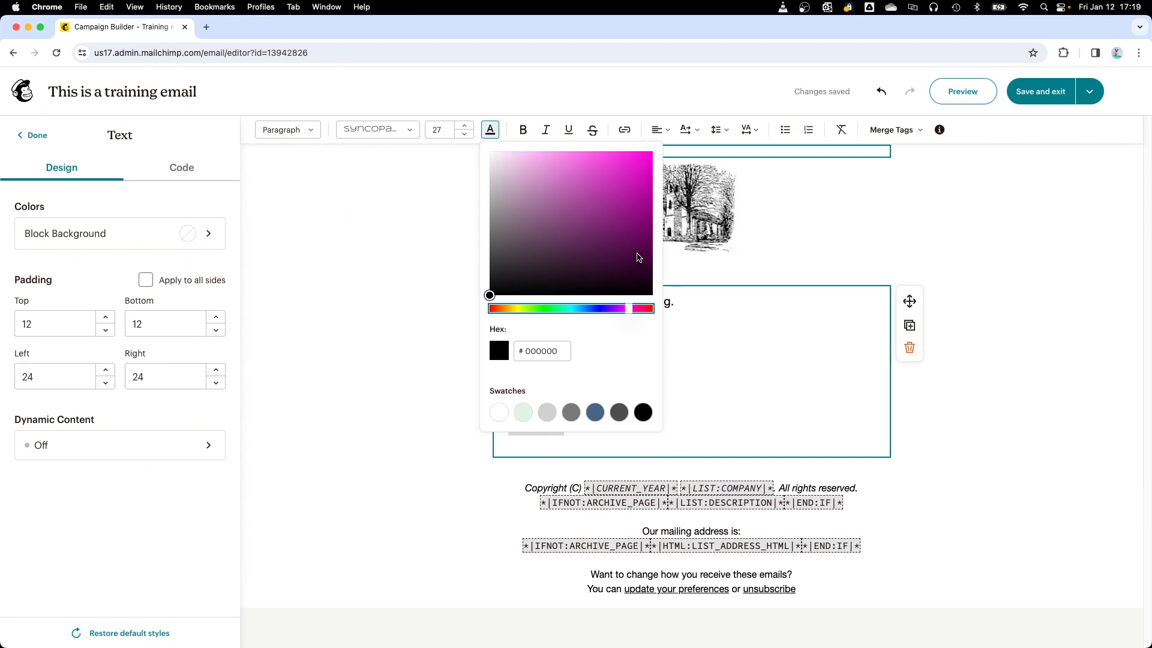
pyautogui.click(642, 166)
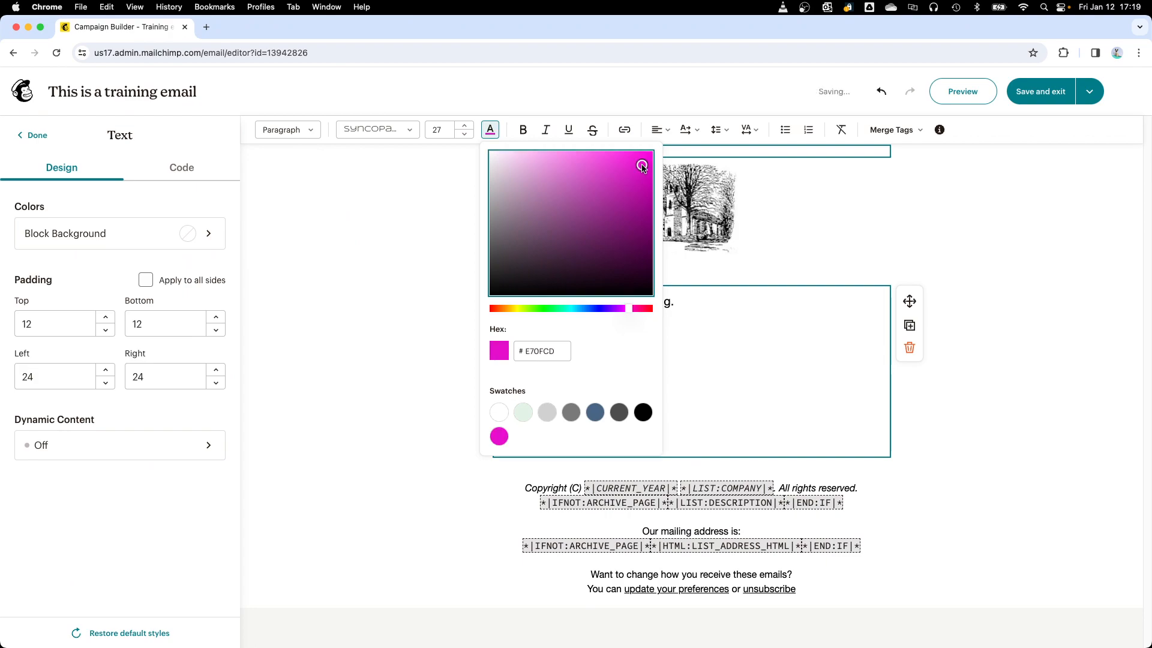
pyautogui.click(732, 318)
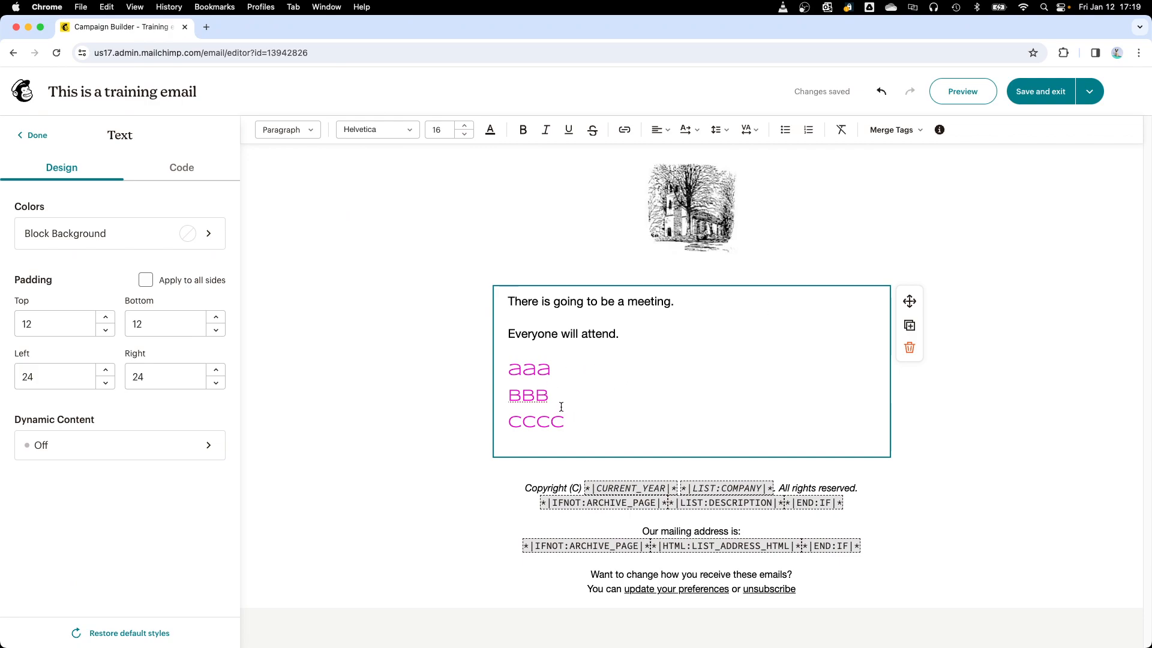
# Step: Try bold, italic and underline formatting on the aaa, bbb and cccc lines and remove each one again
pyautogui.moveTo(563, 410); pyautogui.dragTo(508, 363)
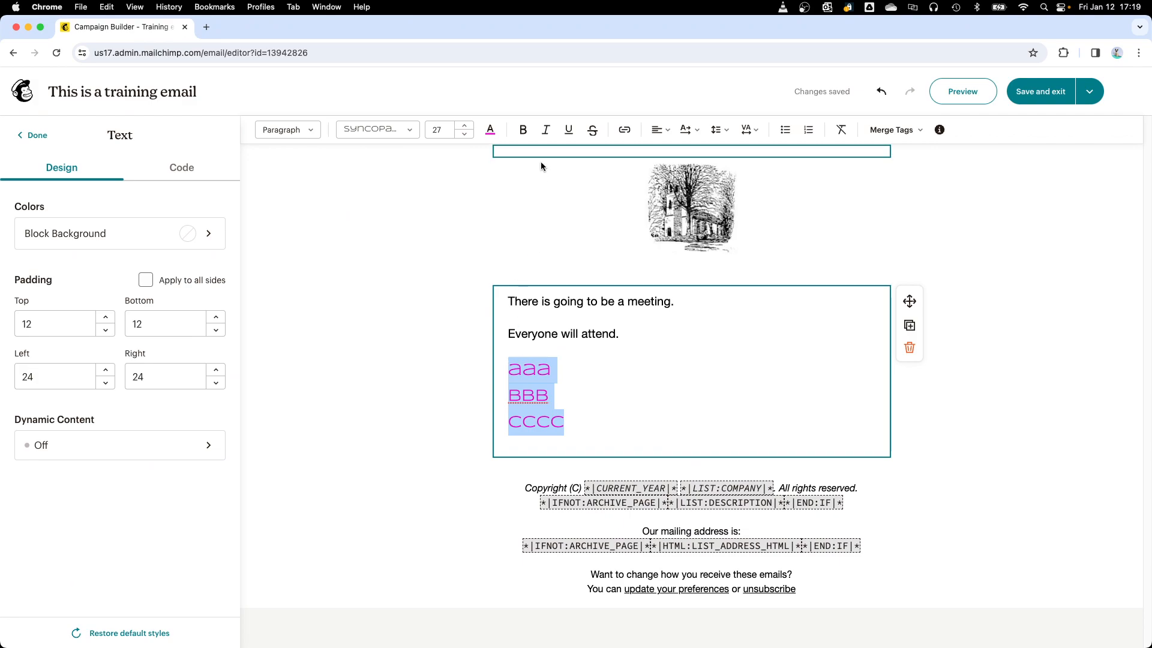
pyautogui.click(523, 130)
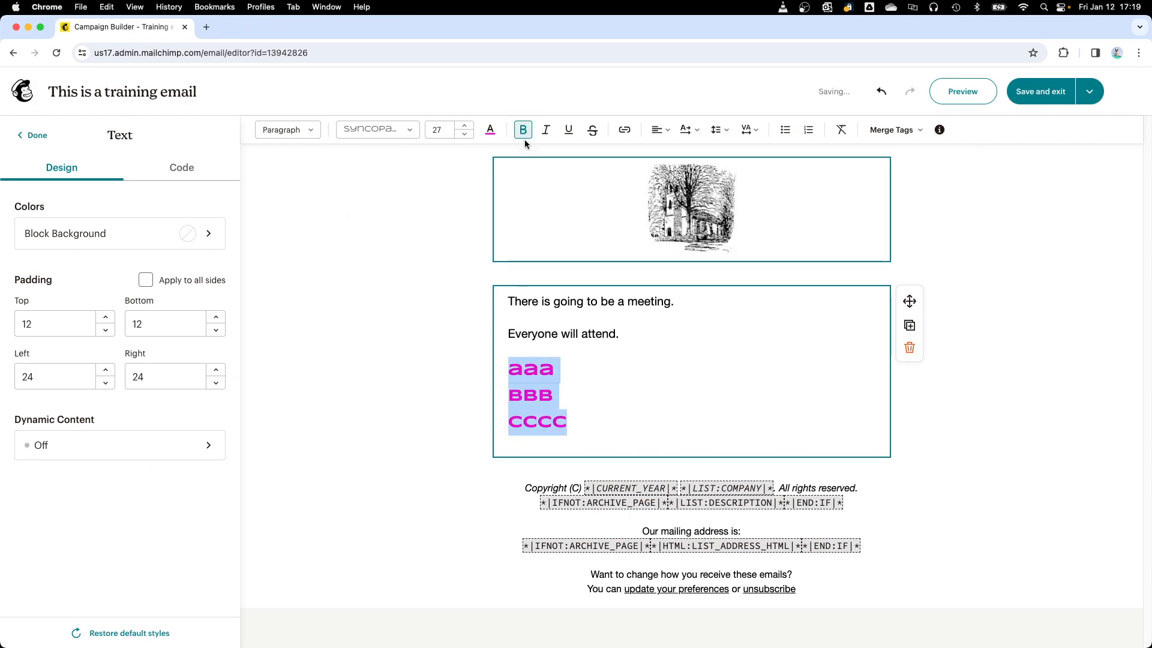
pyautogui.click(525, 129)
pyautogui.click(541, 133)
pyautogui.click(540, 136)
pyautogui.click(540, 135)
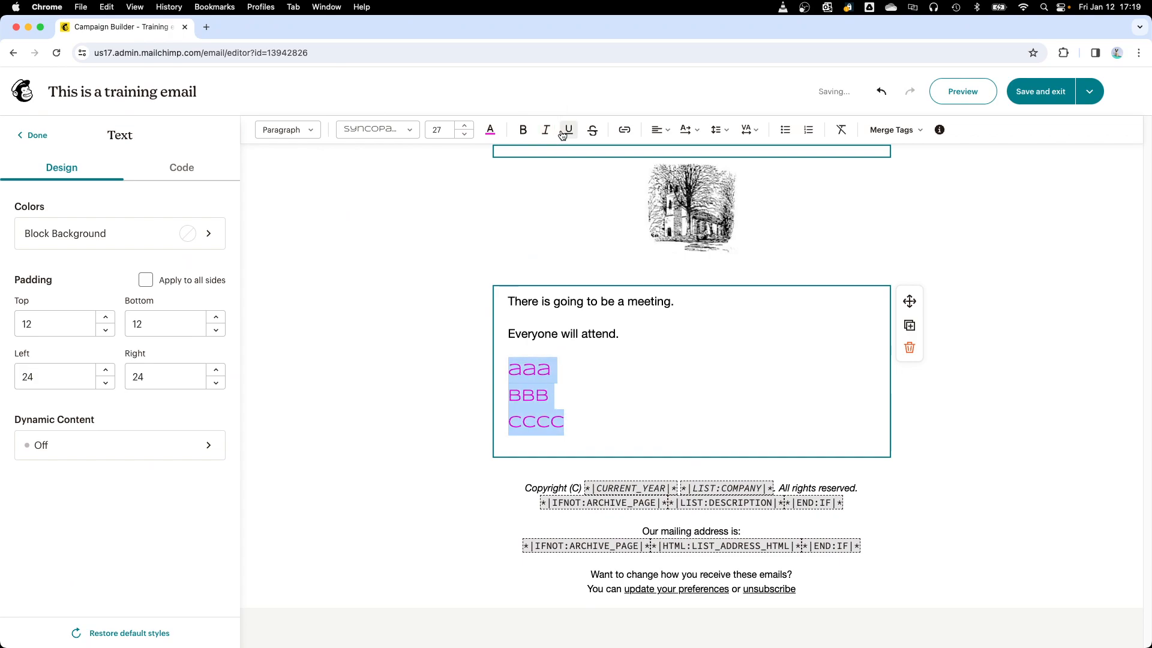
pyautogui.click(562, 133)
pyautogui.click(563, 133)
# Step: Start a web link on the aaa, bbb and cccc lines and open epiphanyeden.org in a new browser tab
pyautogui.click(624, 132)
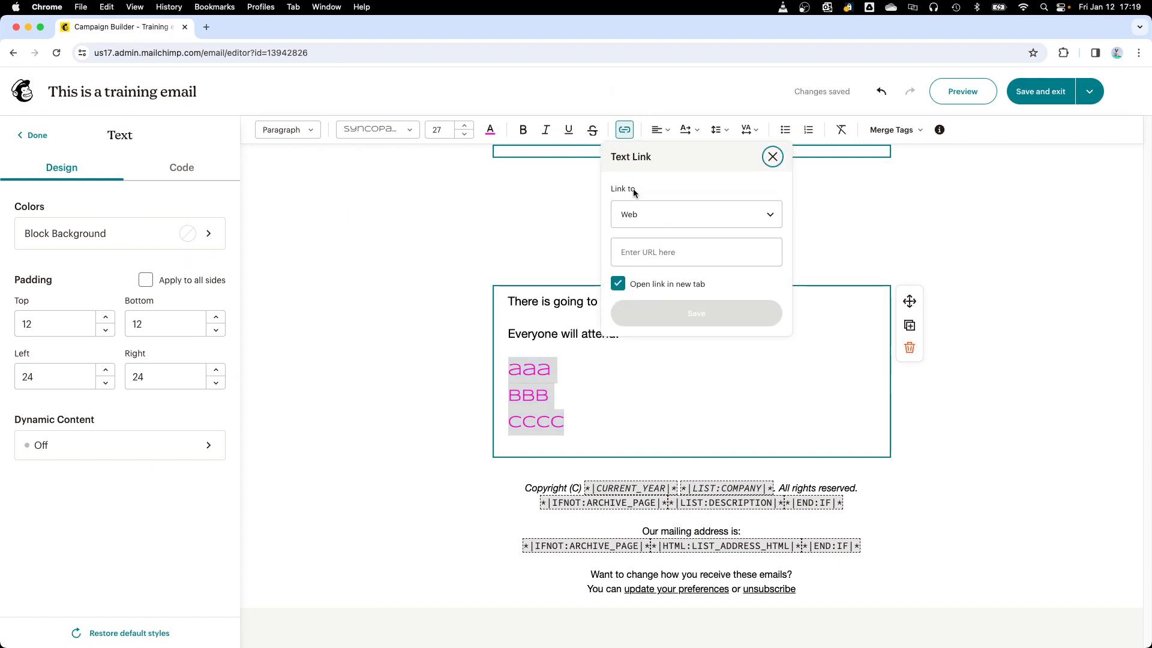
pyautogui.click(633, 251)
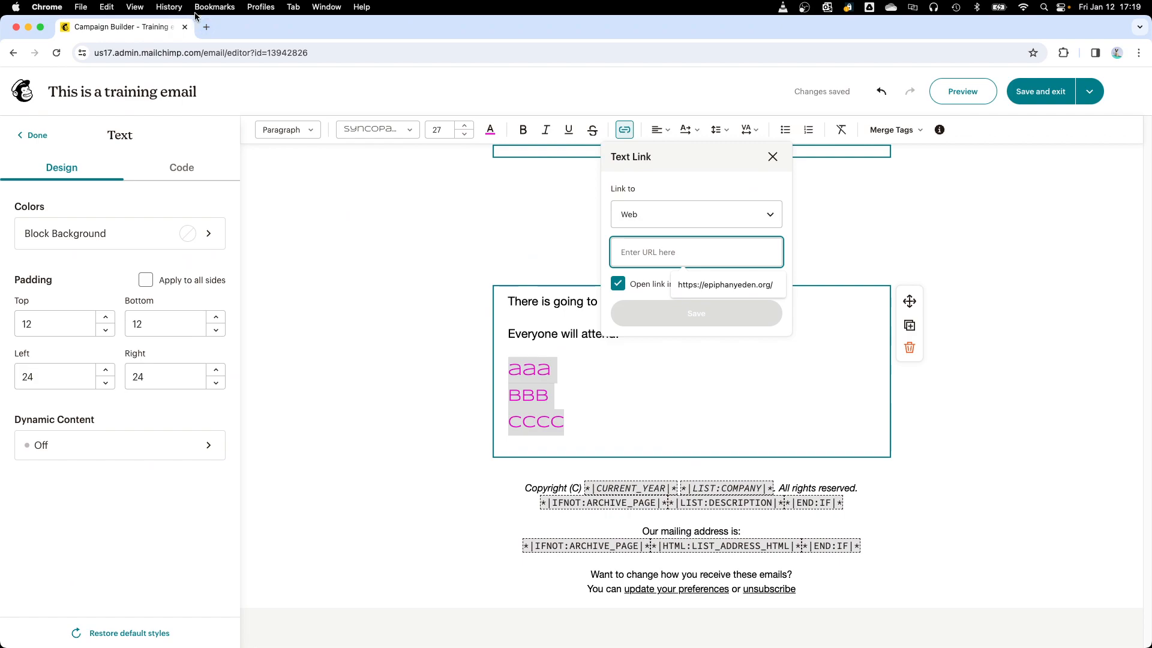
pyautogui.click(207, 27)
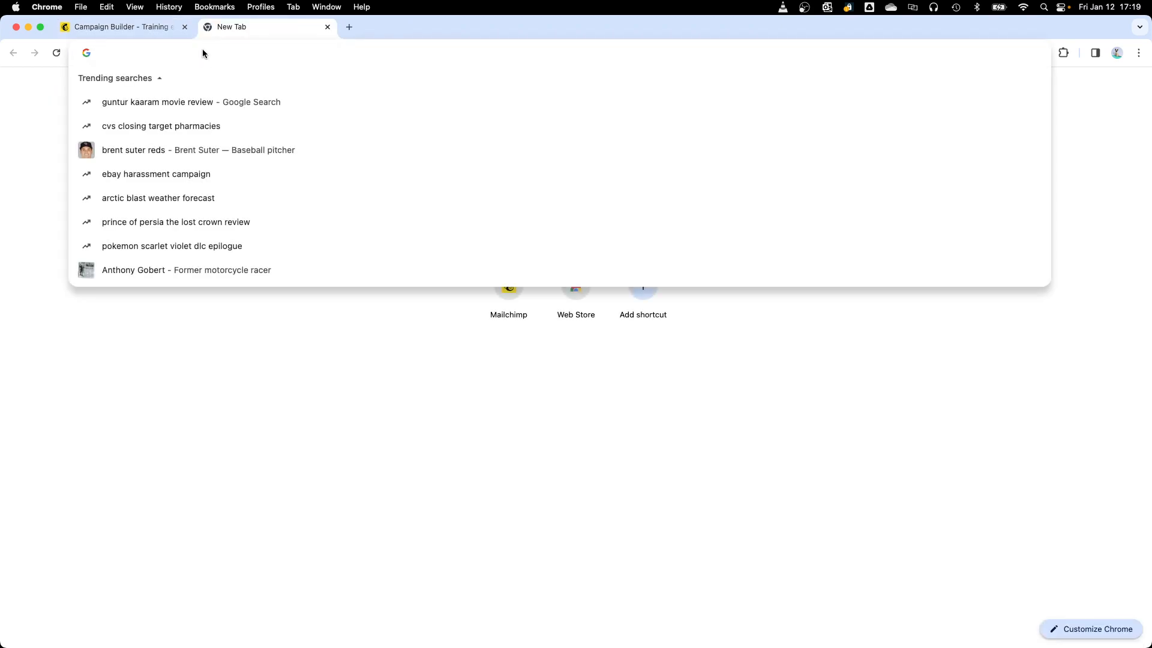
pyautogui.write('ep')
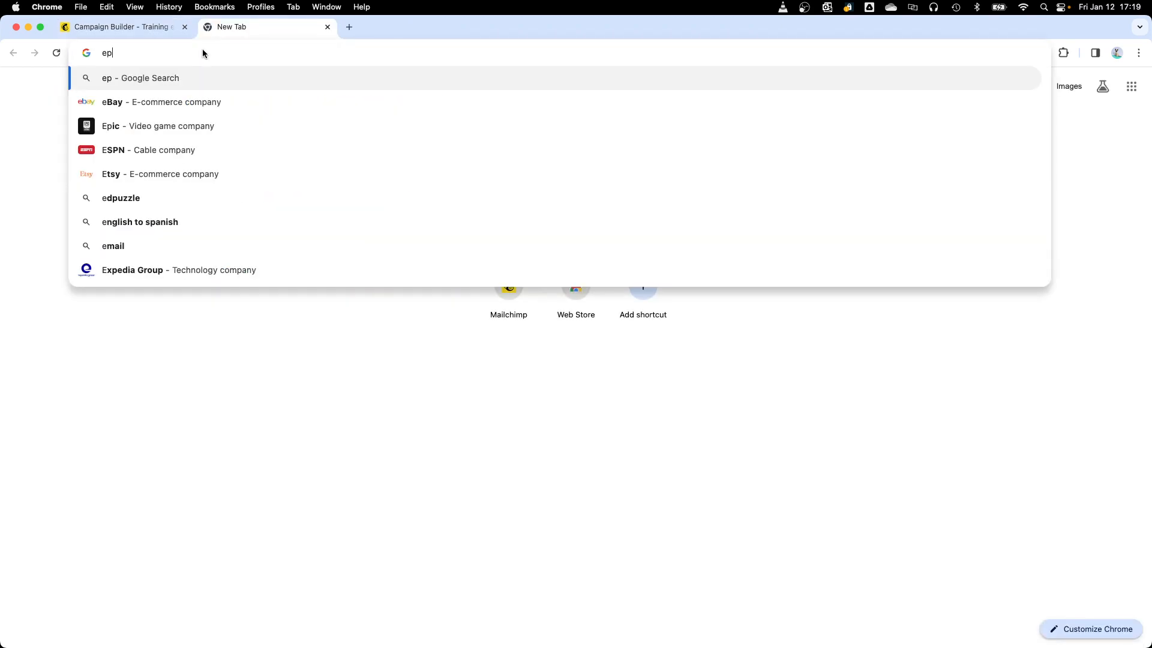
pyautogui.write('iphany')
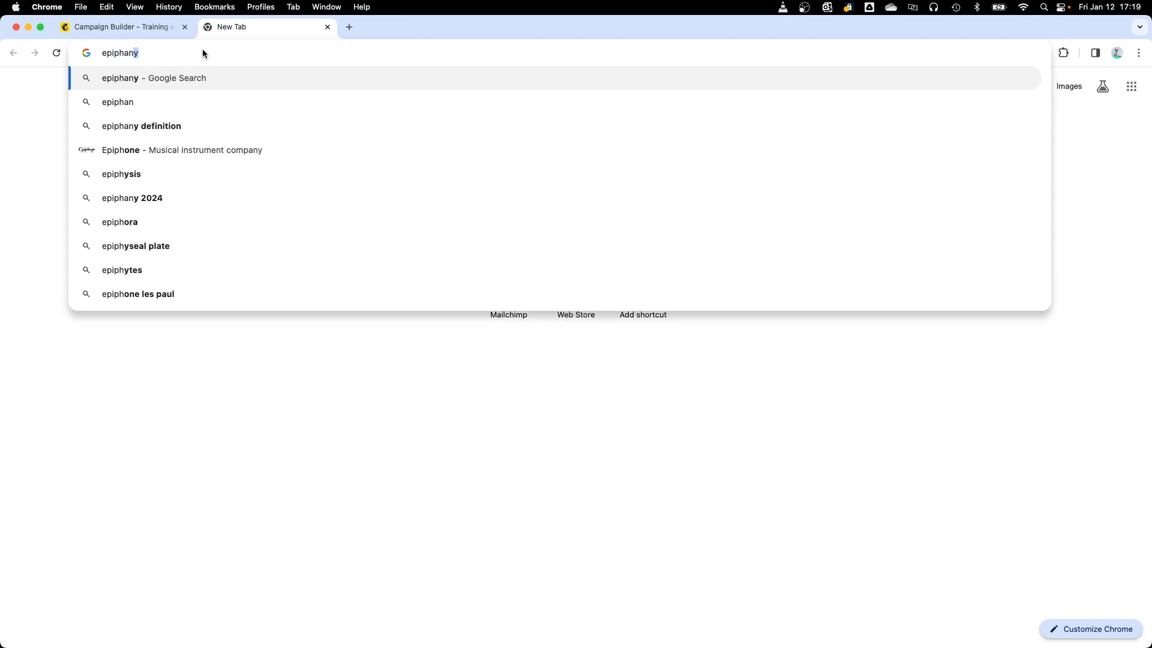
pyautogui.write('e')
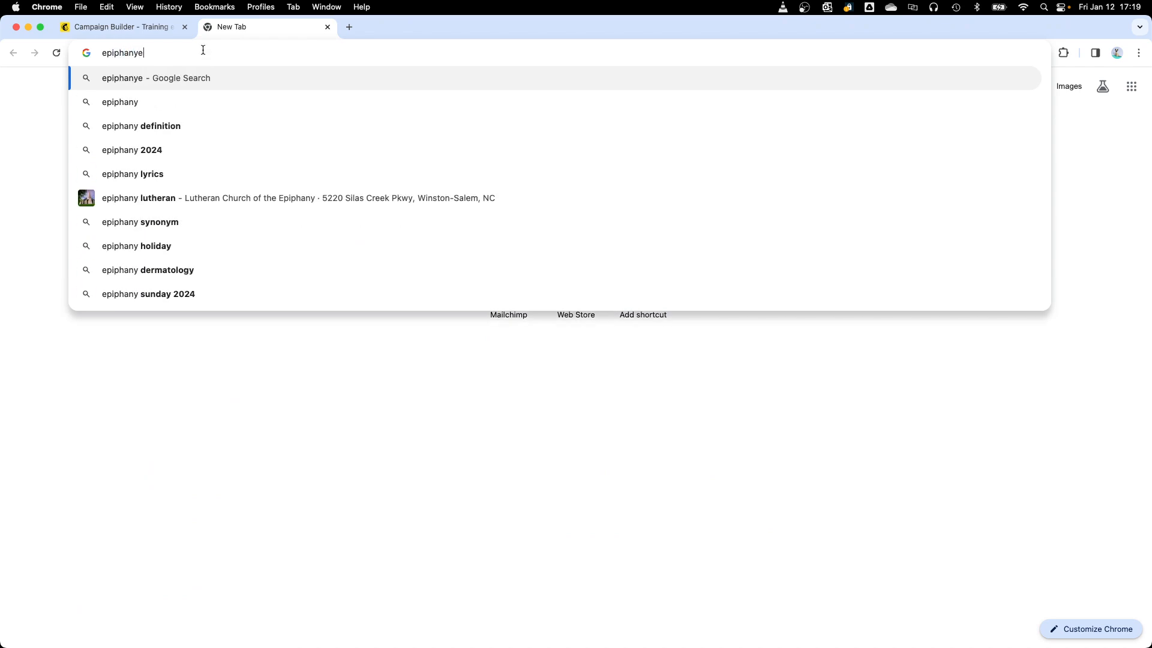
pyautogui.write('den.org')
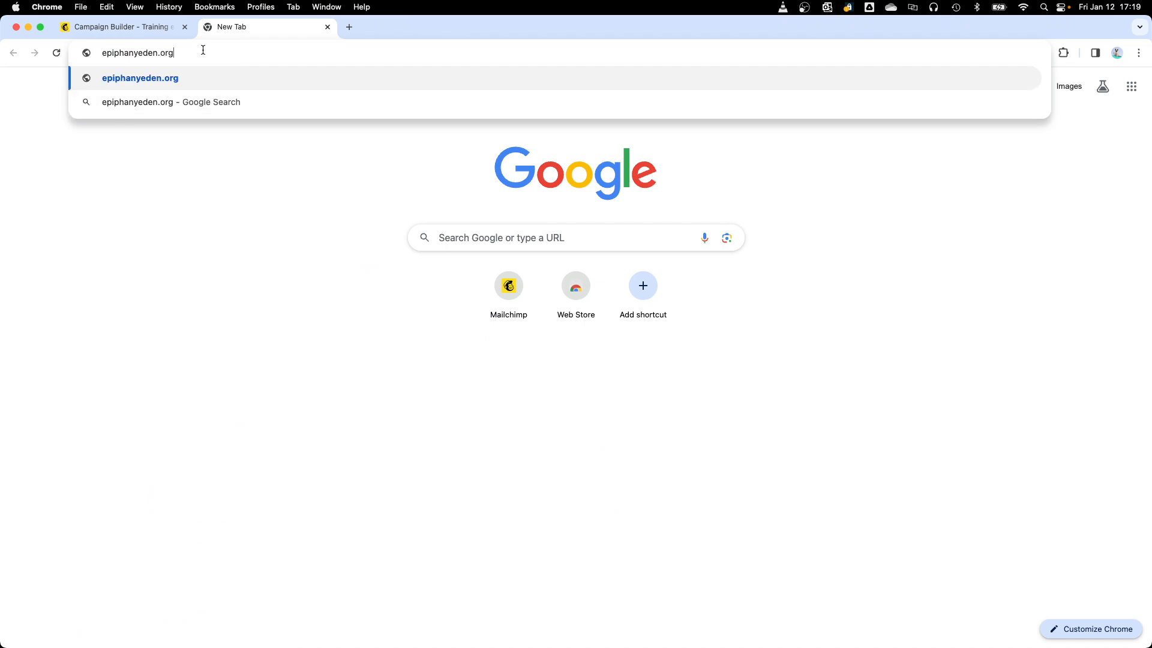
pyautogui.press('Return')
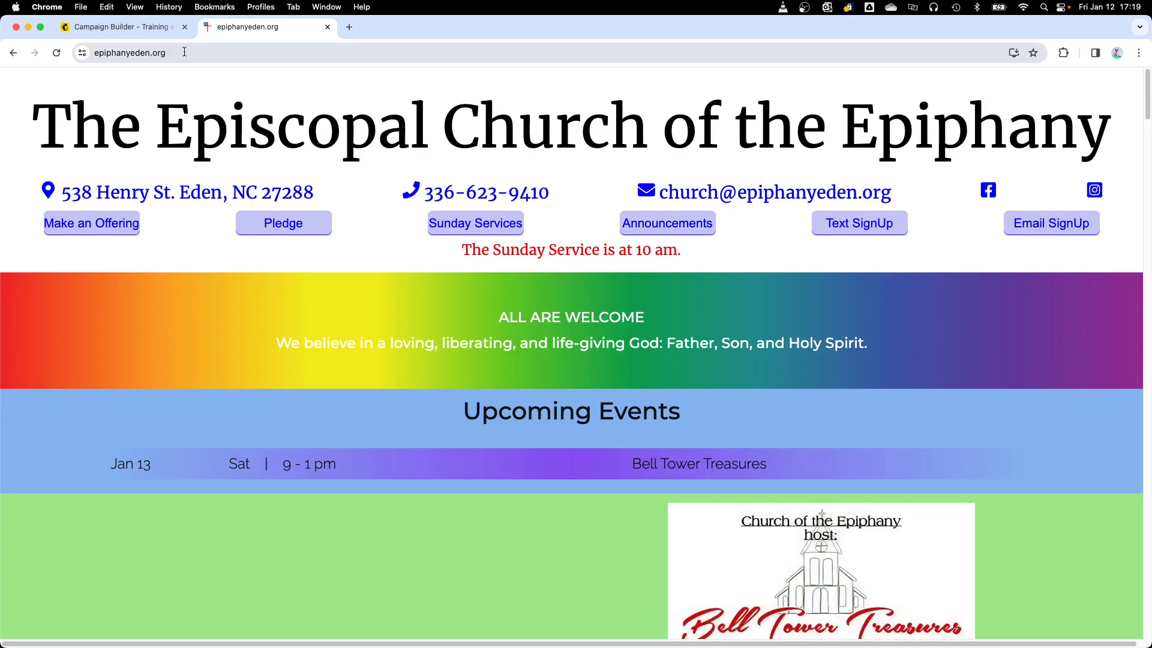
pyautogui.doubleClick(210, 50)
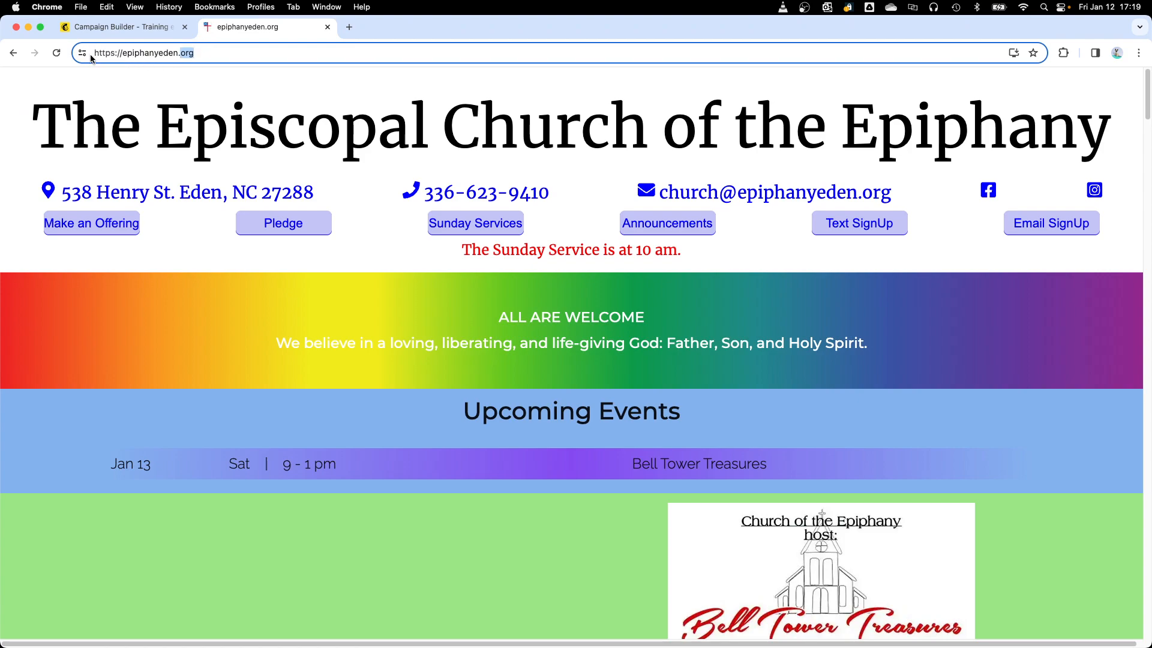
pyautogui.moveTo(95, 53); pyautogui.dragTo(124, 55)
pyautogui.moveTo(205, 54); pyautogui.dragTo(92, 57)
pyautogui.press('super+c')
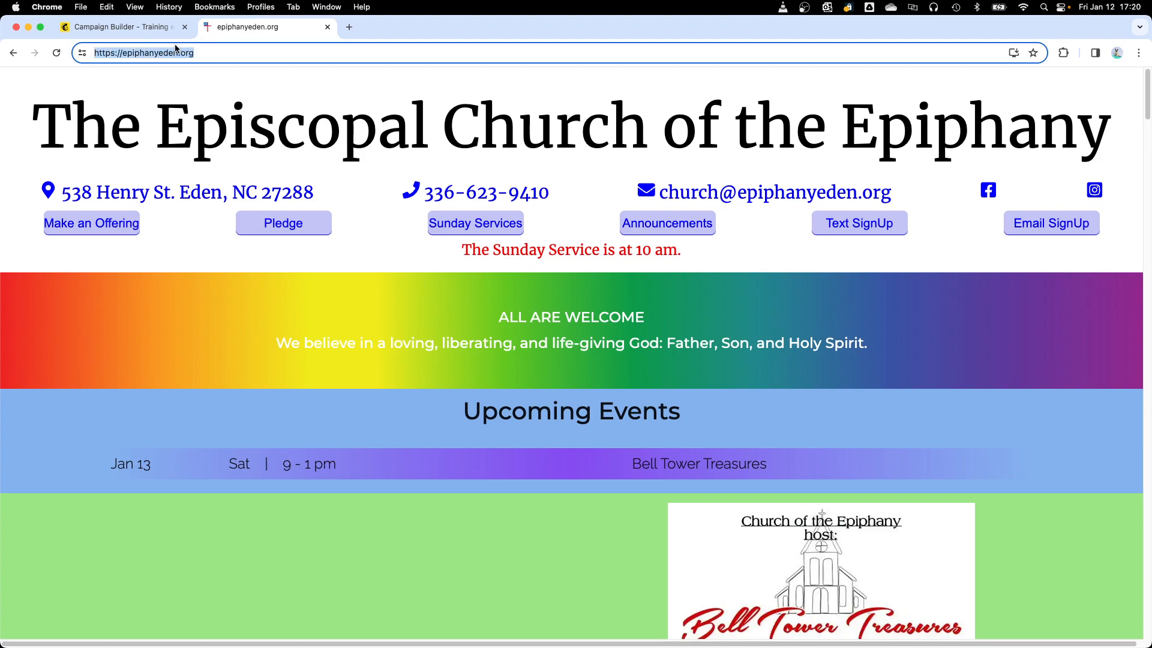
pyautogui.click(150, 31)
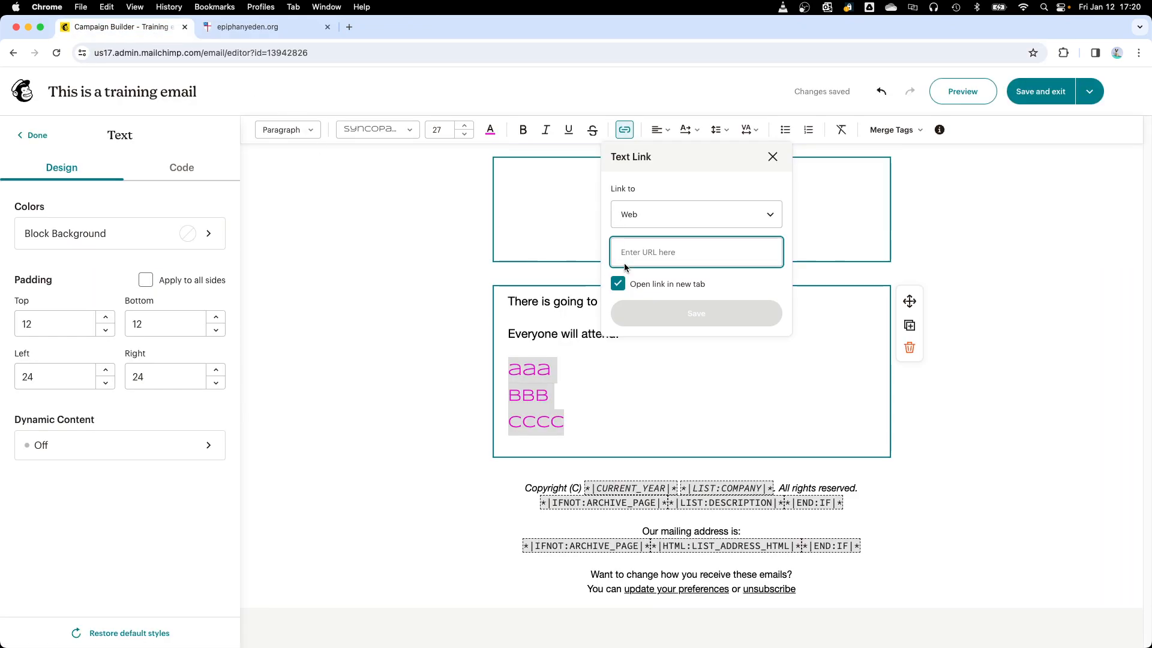
pyautogui.press('super+v')
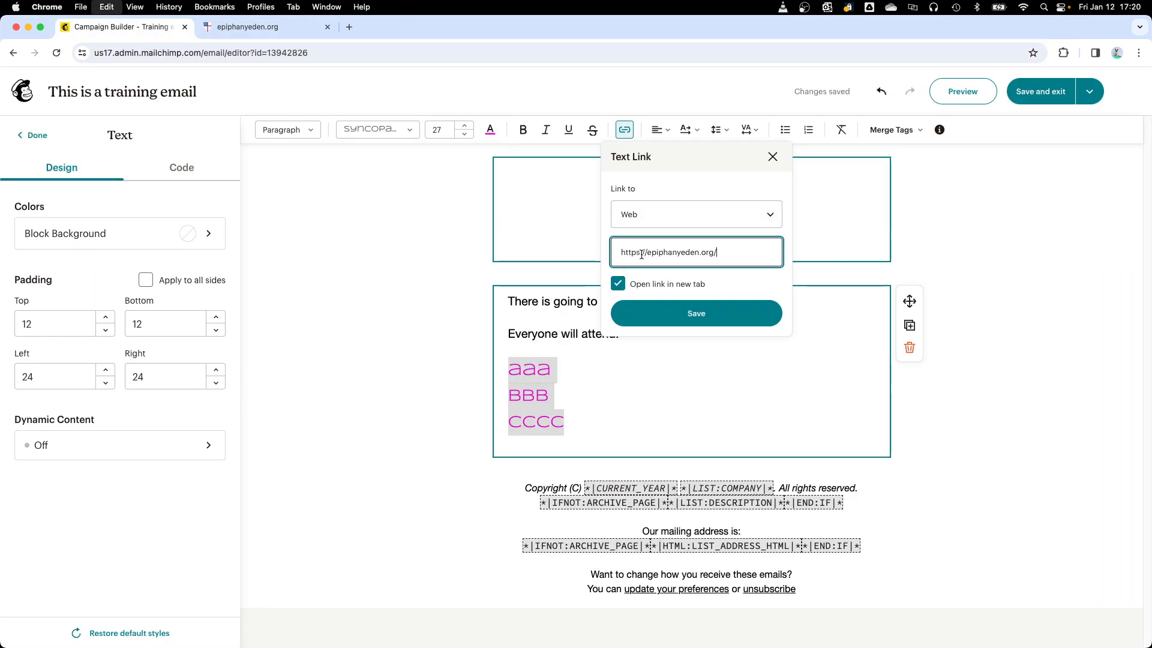
pyautogui.click(691, 314)
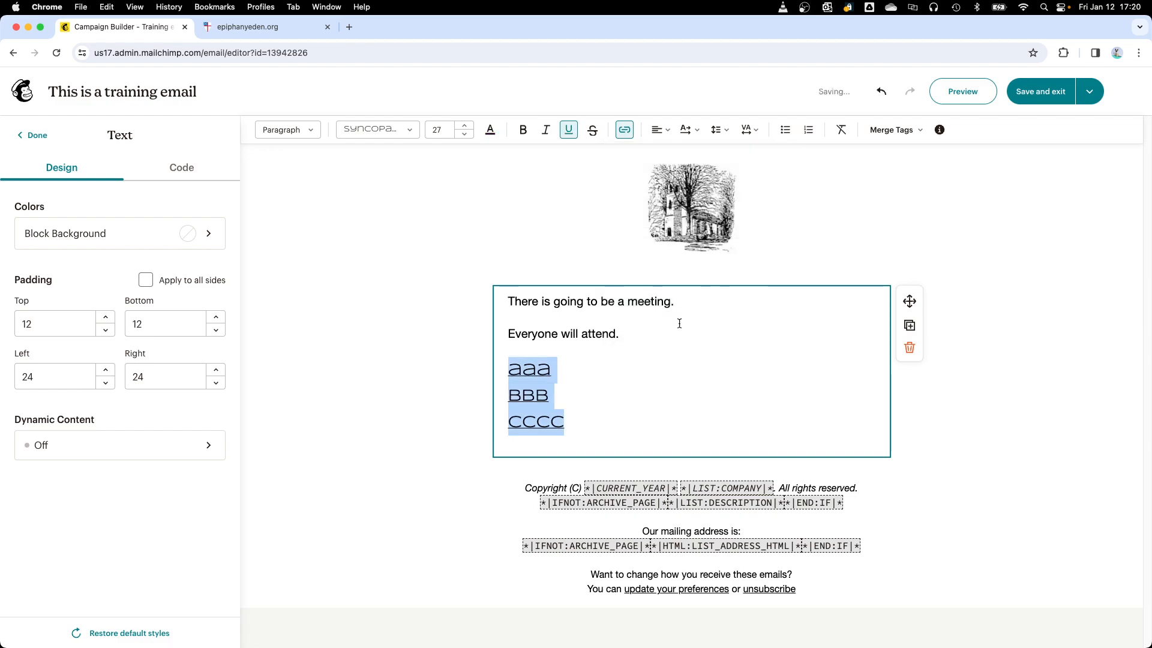
pyautogui.click(625, 130)
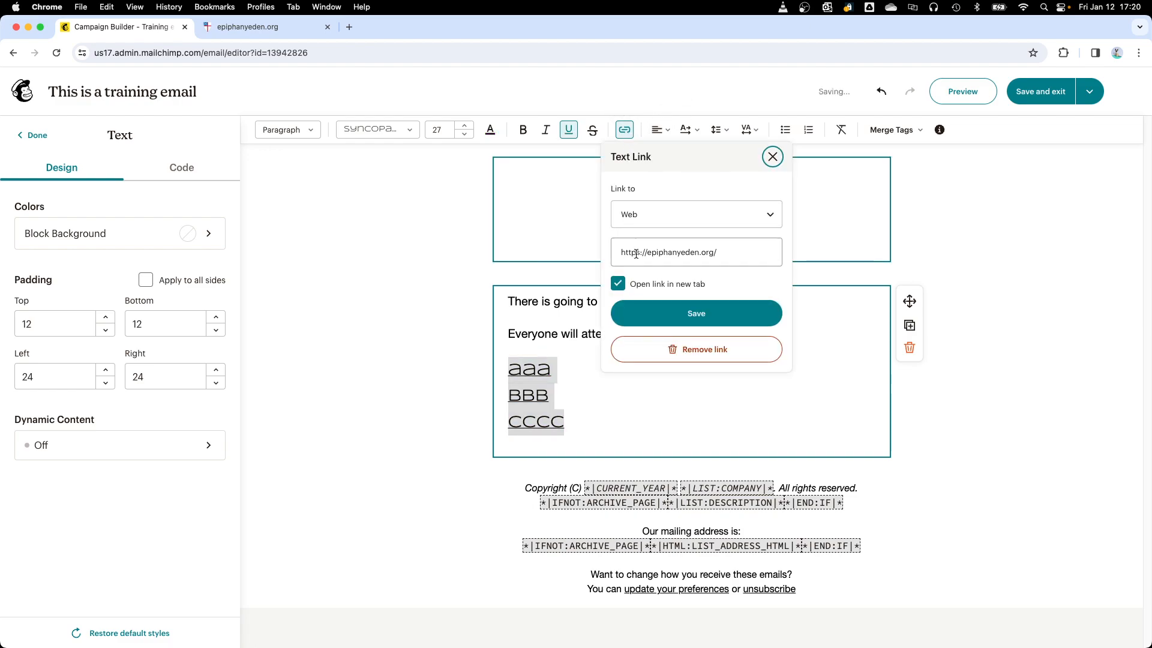
pyautogui.moveTo(648, 254); pyautogui.dragTo(620, 257)
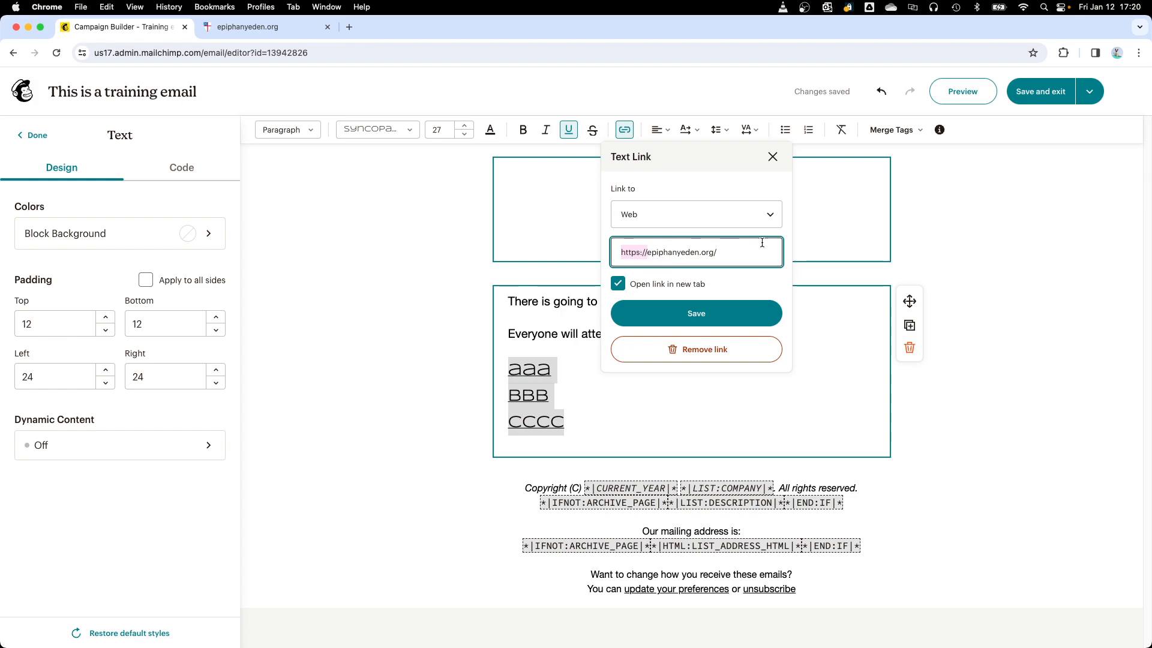
pyautogui.click(705, 318)
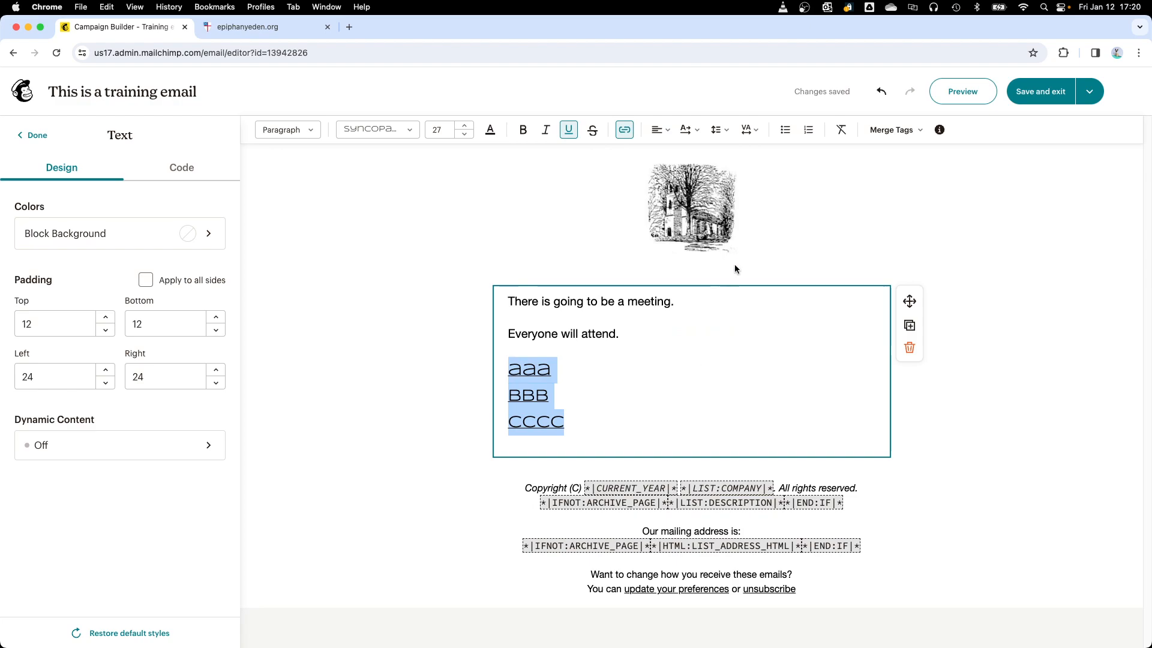
# Step: Try center and right alignment on the aaa, bbb and cccc lines and return them to left alignment
pyautogui.click(663, 132)
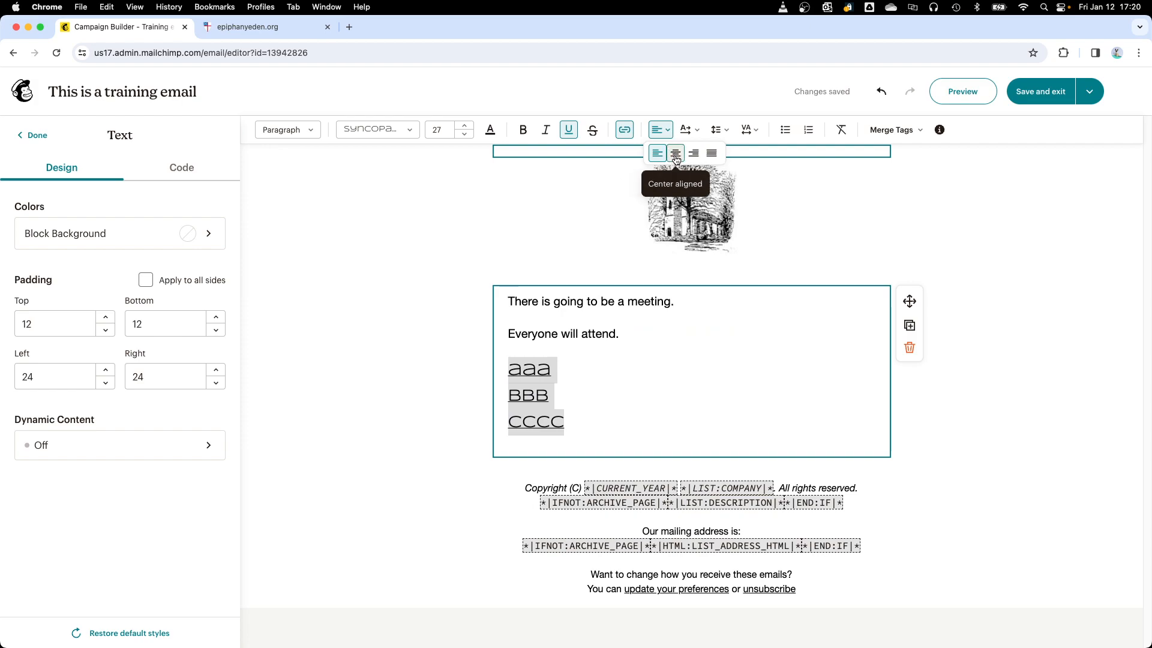
pyautogui.click(676, 154)
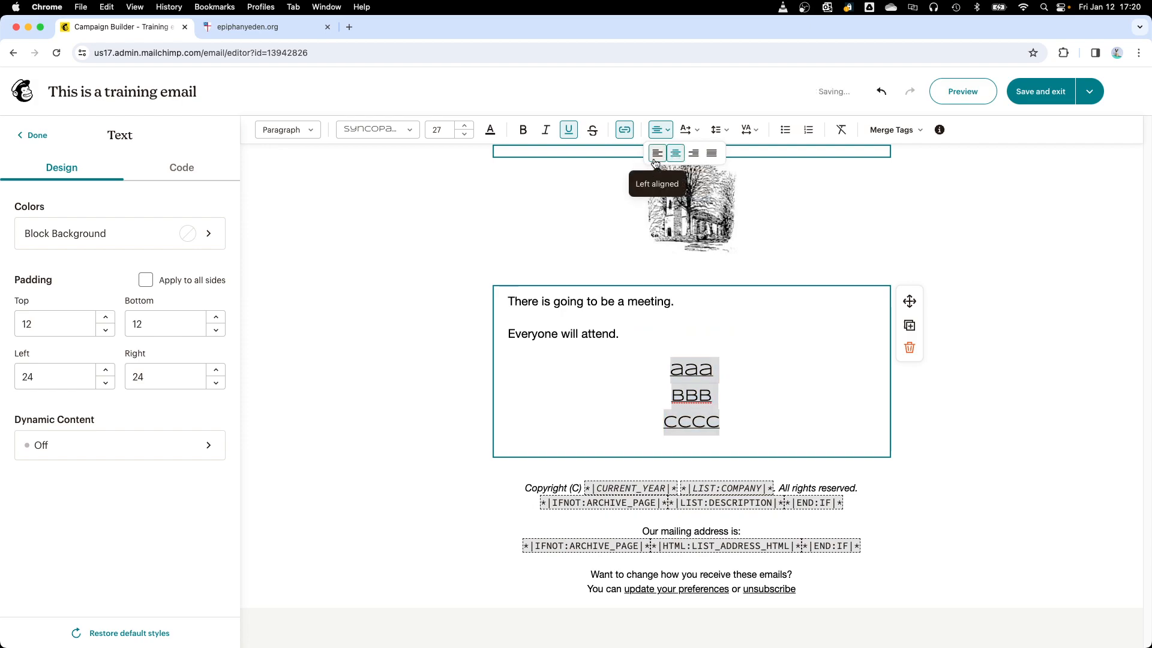
pyautogui.click(658, 153)
pyautogui.click(696, 155)
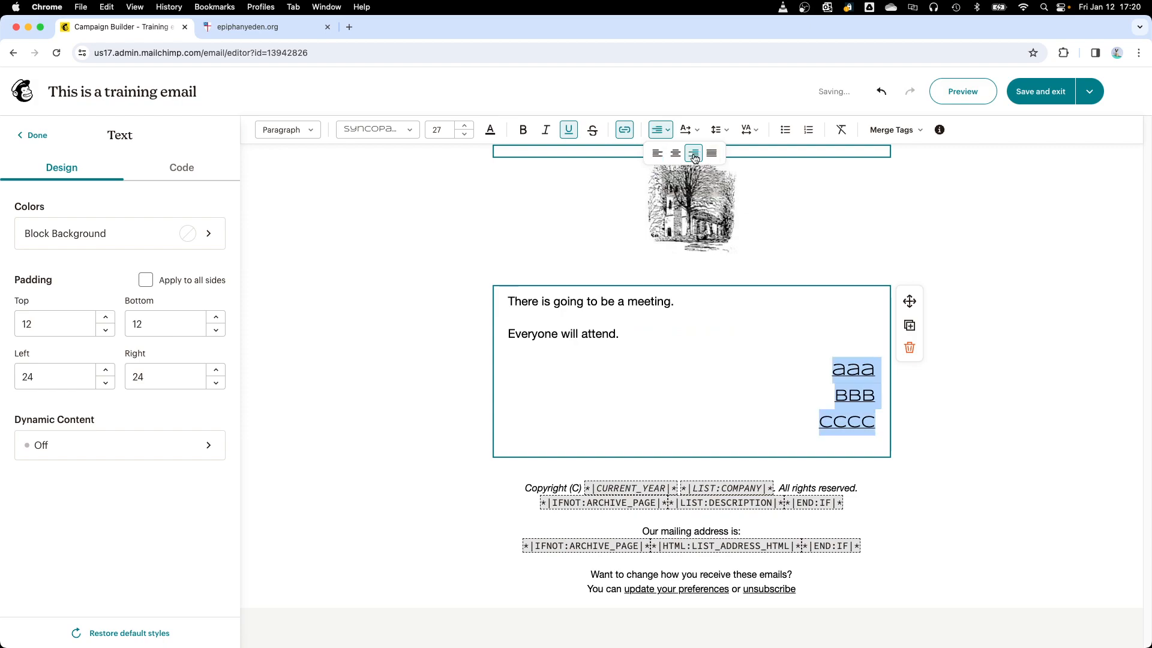
pyautogui.click(676, 154)
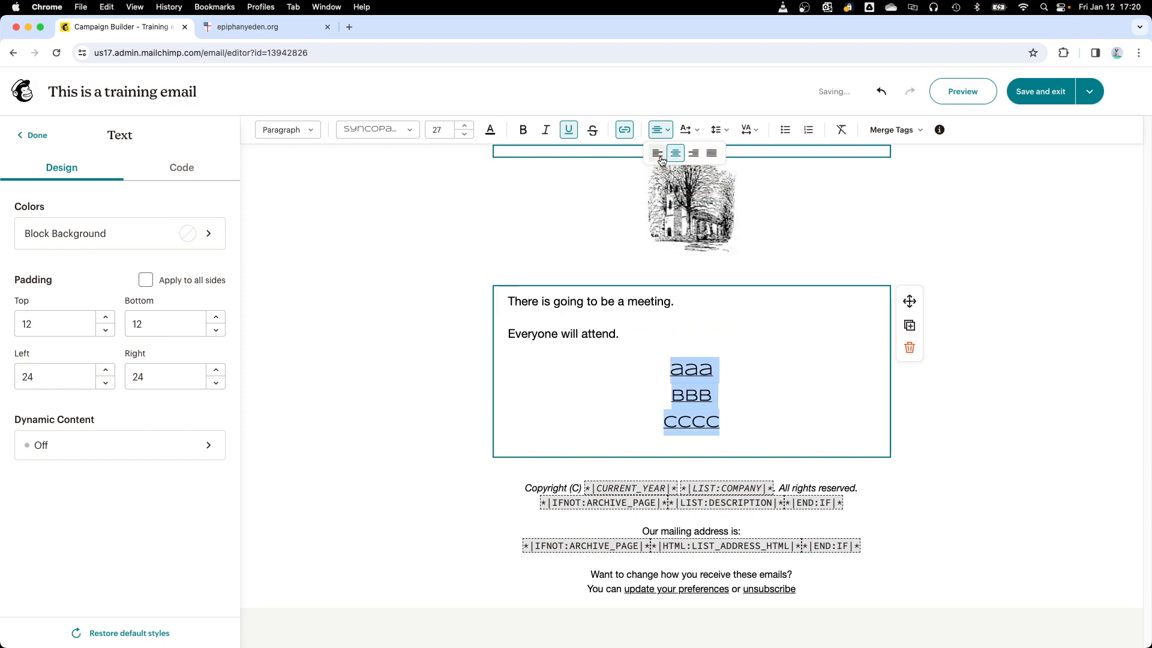
pyautogui.click(657, 154)
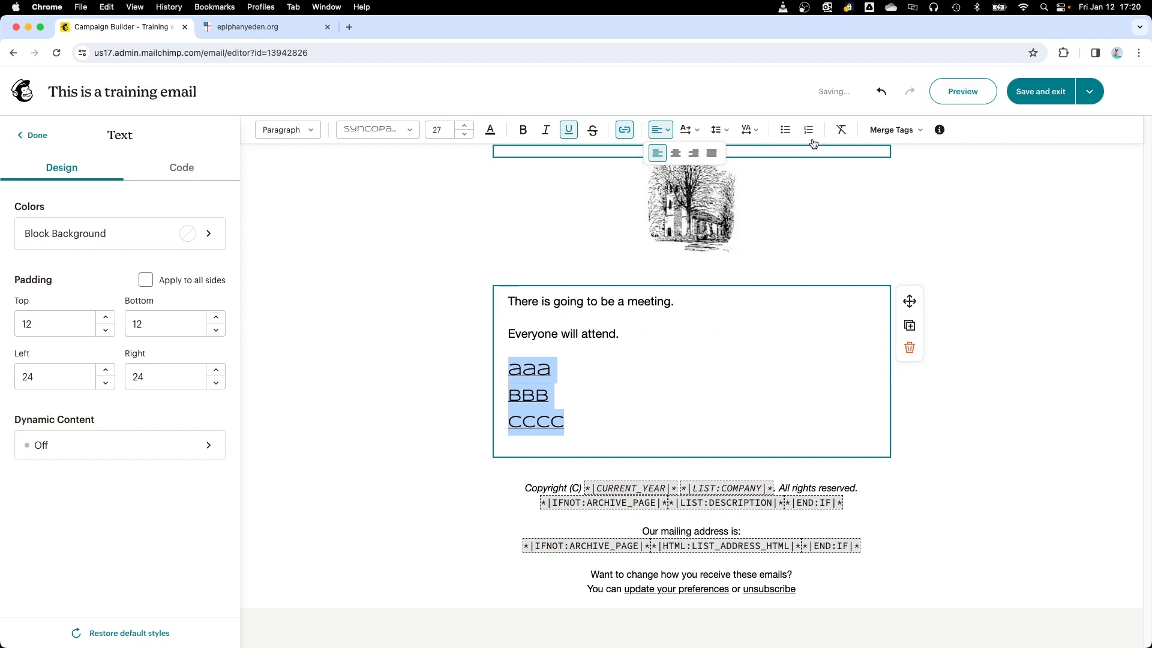
# Step: Format the aaa, bbb and cccc lines as a bulleted list and change it to a numbered list
pyautogui.click(787, 130)
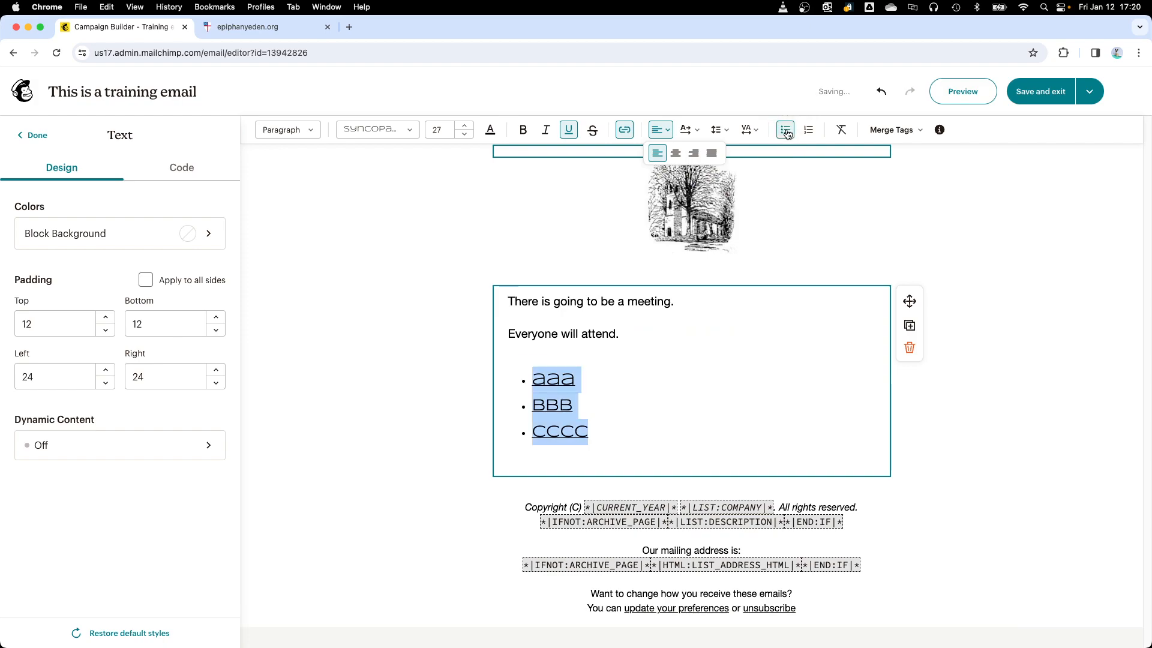
pyautogui.click(810, 131)
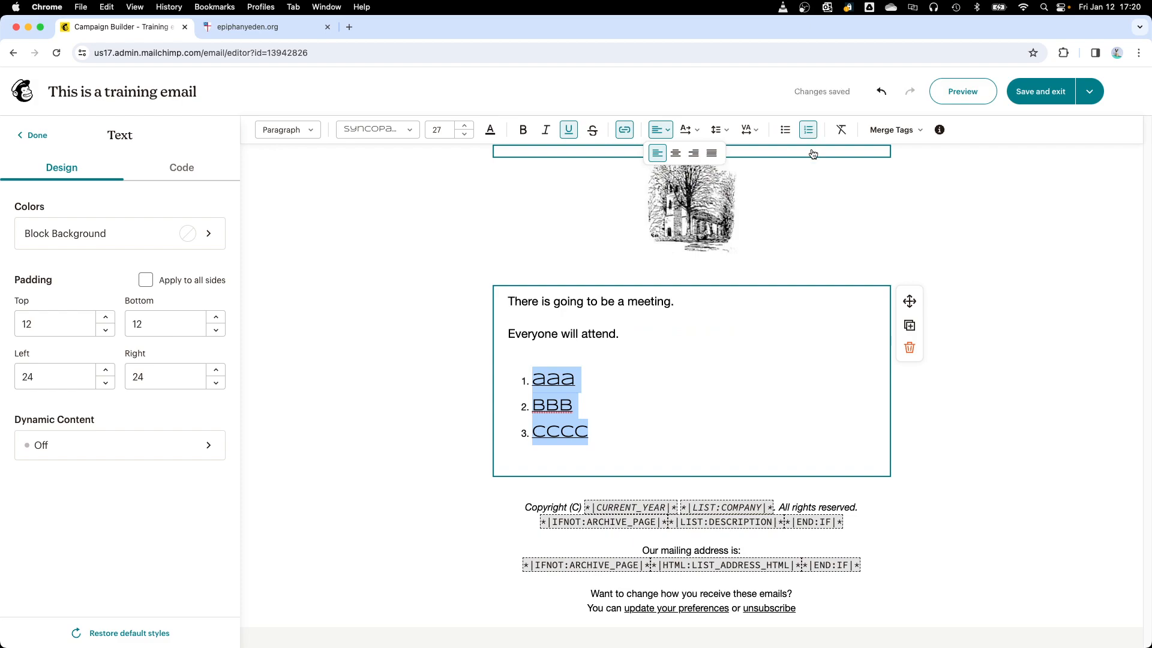
pyautogui.click(764, 355)
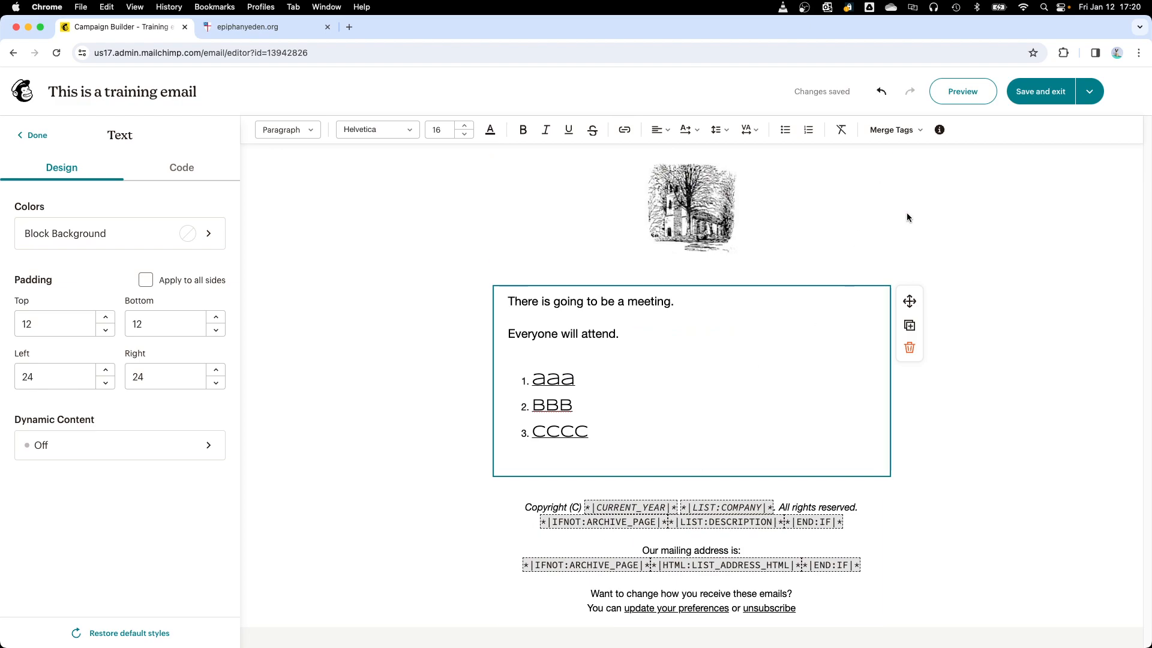
# Step: Preview the training email in the desktop view and in the mobile view
pyautogui.click(956, 95)
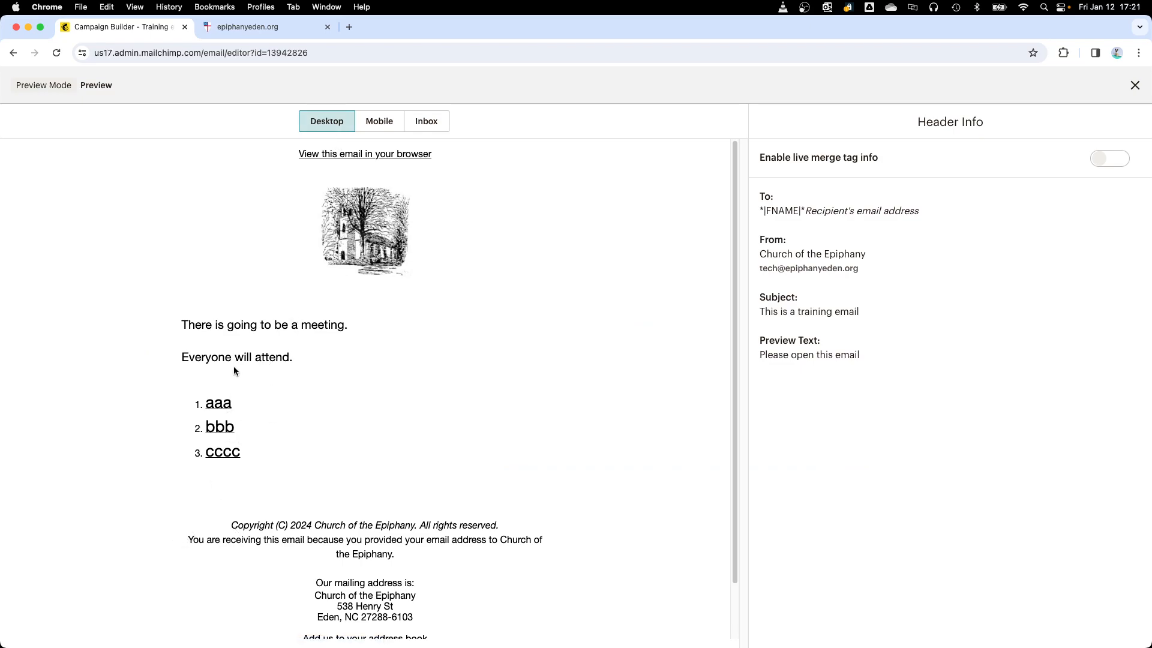
pyautogui.click(380, 120)
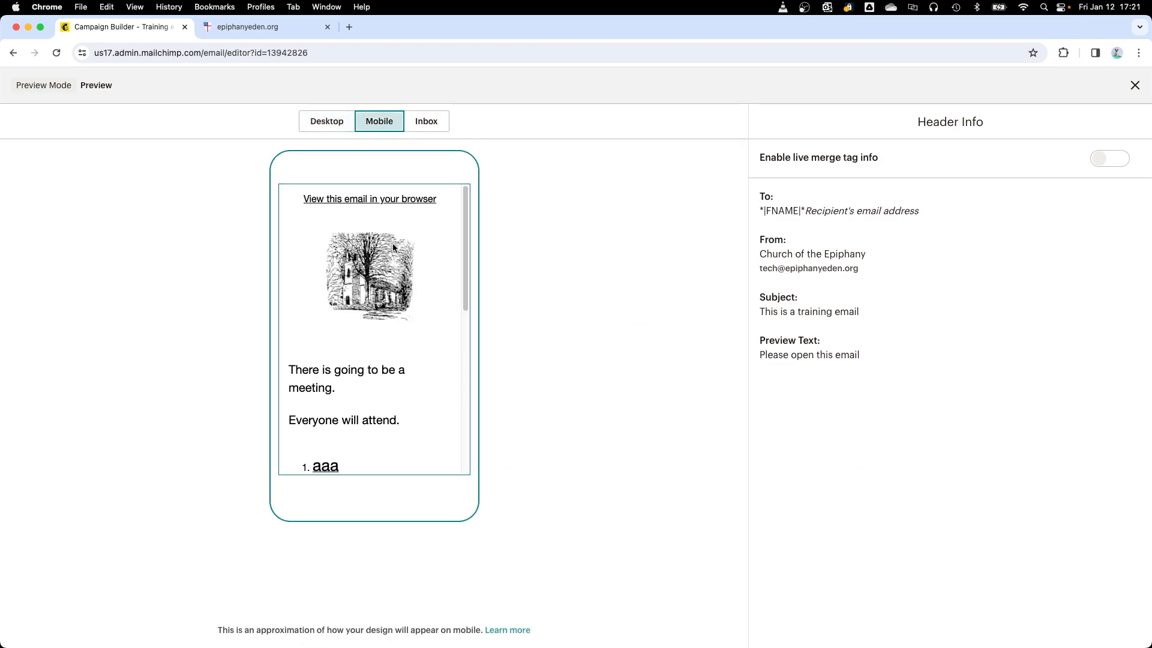
# Step: Look through the mobile preview, close it, and save and exit the email design
pyautogui.scroll(-10, 390, 330)
pyautogui.scroll(10, 390, 330)
pyautogui.click(1135, 85)
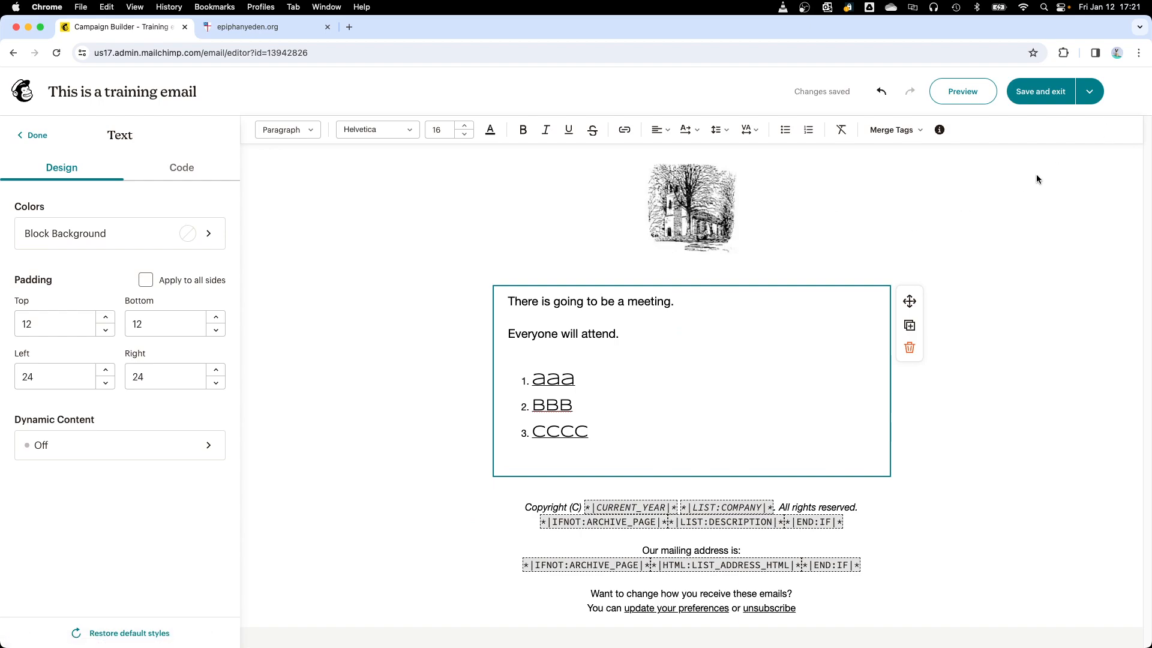
pyautogui.click(1040, 93)
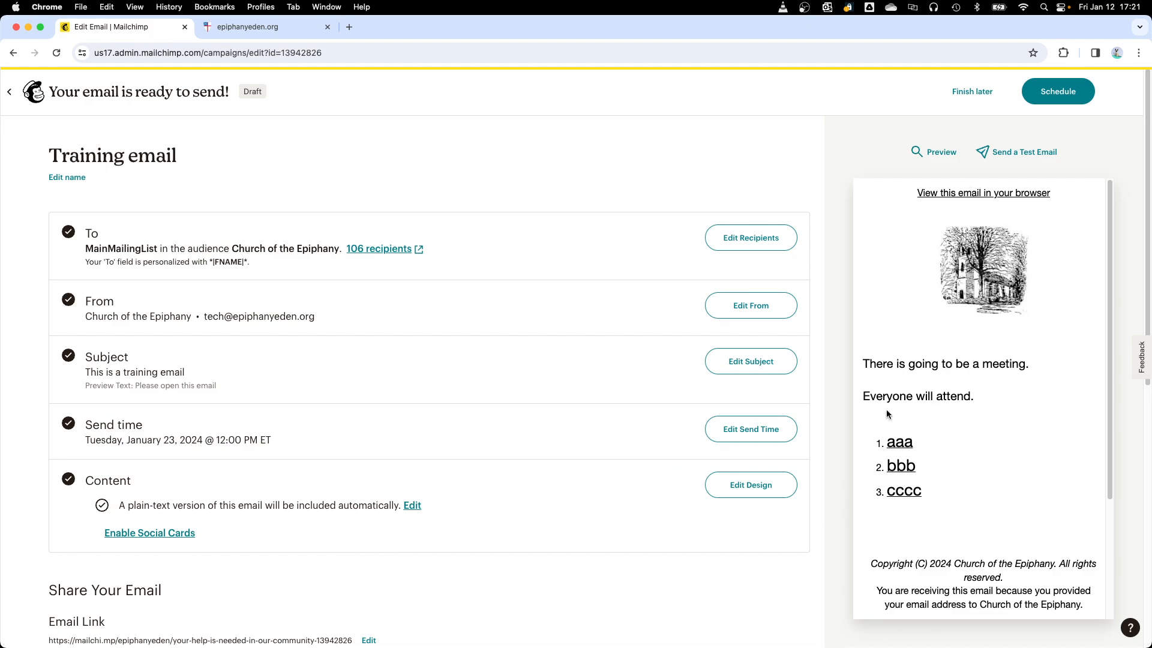
# Step: Preview the saved training email from its campaign page in the mobile view and close the preview
pyautogui.click(940, 154)
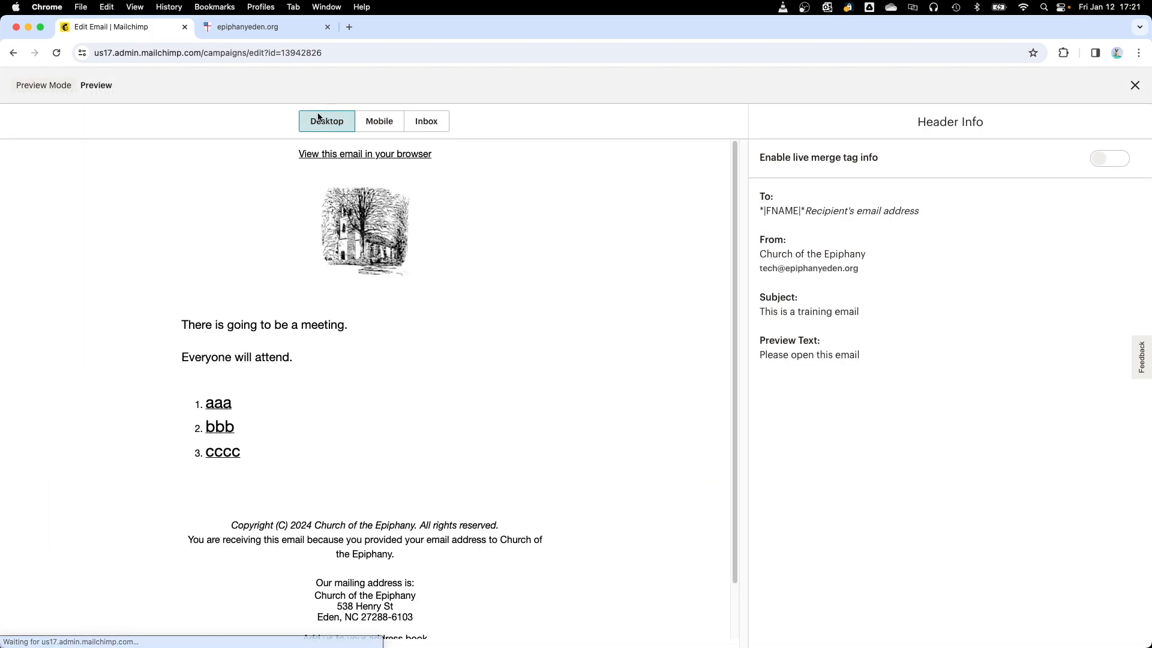
pyautogui.click(391, 123)
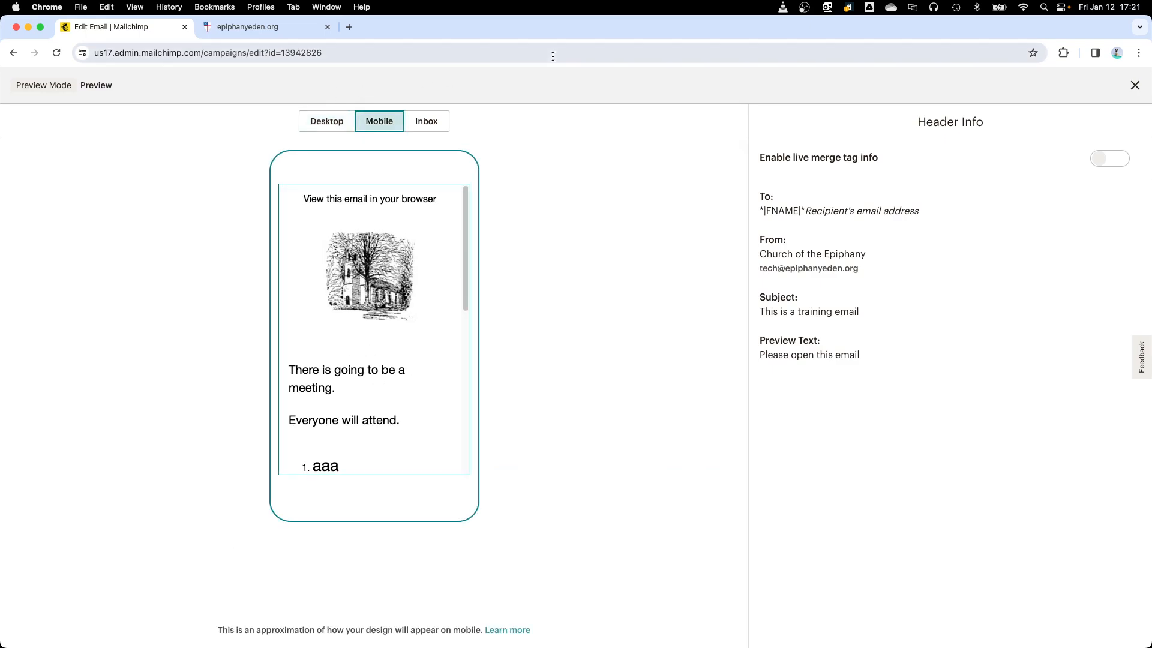
pyautogui.click(1135, 86)
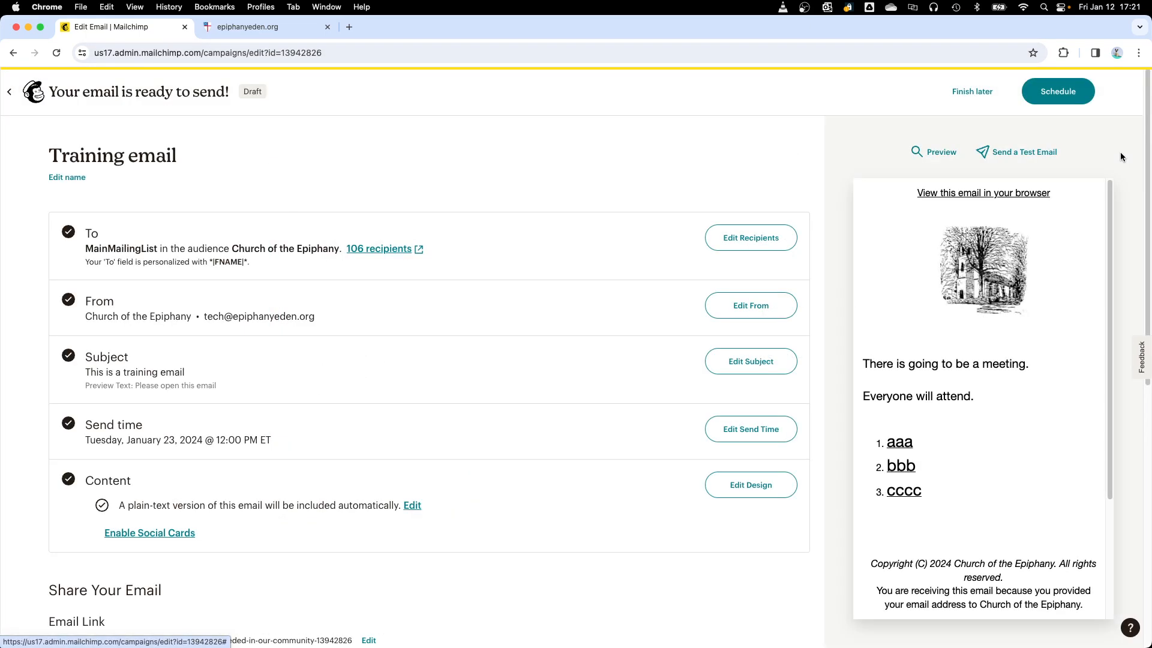
# Step: Send a test of the training email to the tester's email address
pyautogui.click(1017, 153)
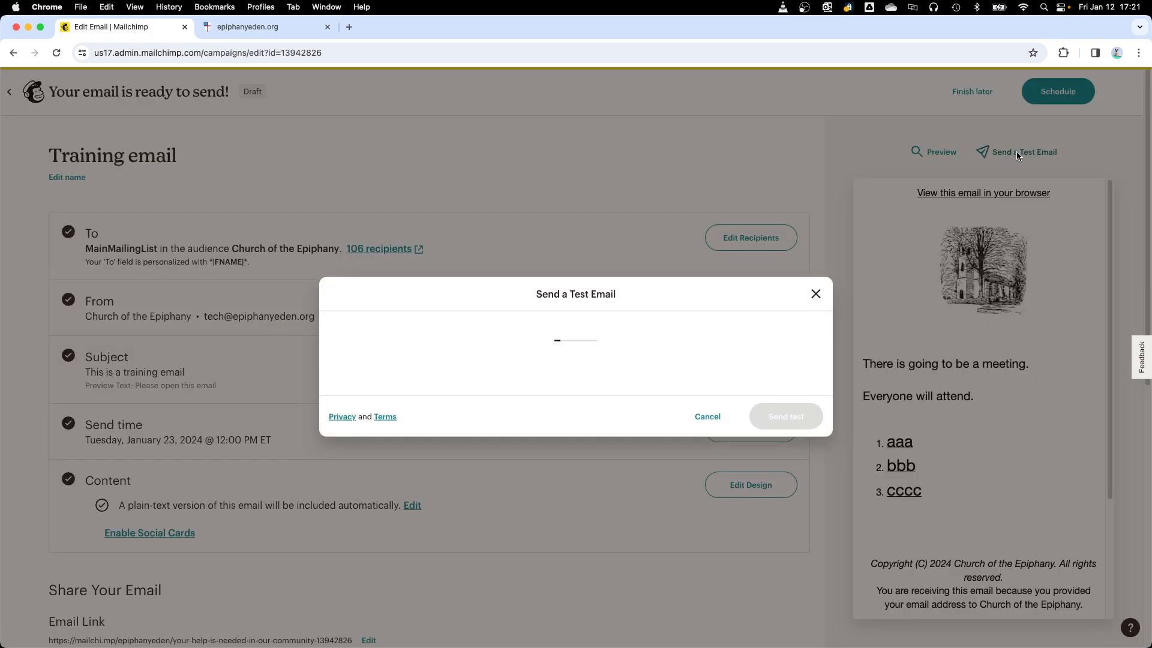
pyautogui.moveTo(488, 312); pyautogui.dragTo(375, 309)
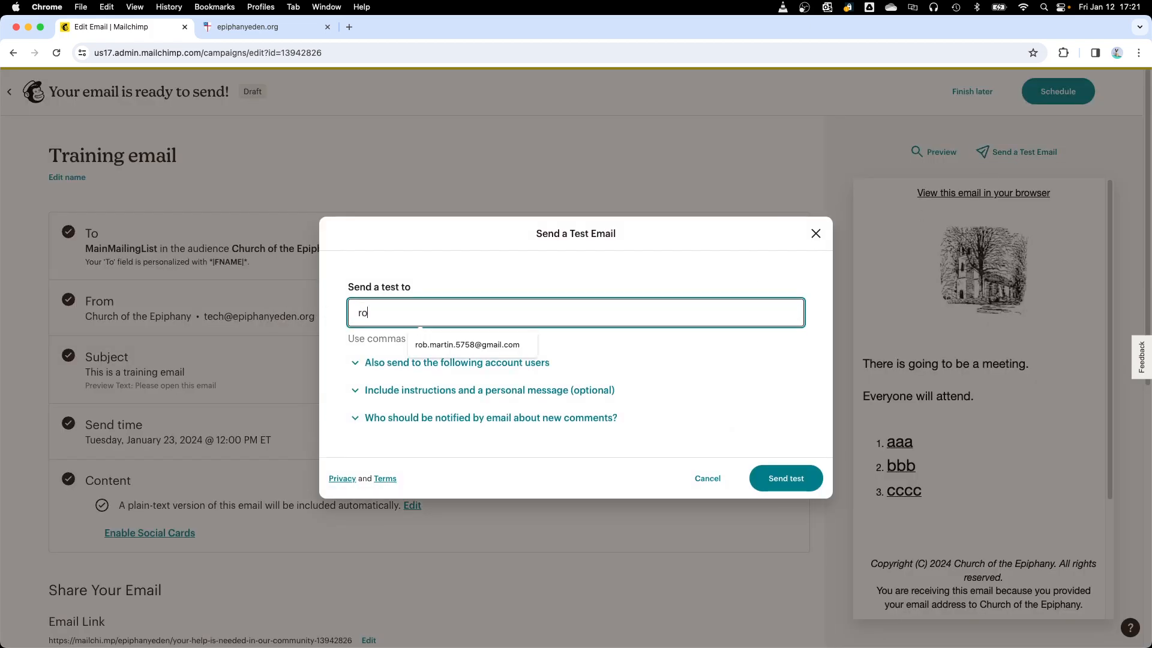
pyautogui.click(441, 345)
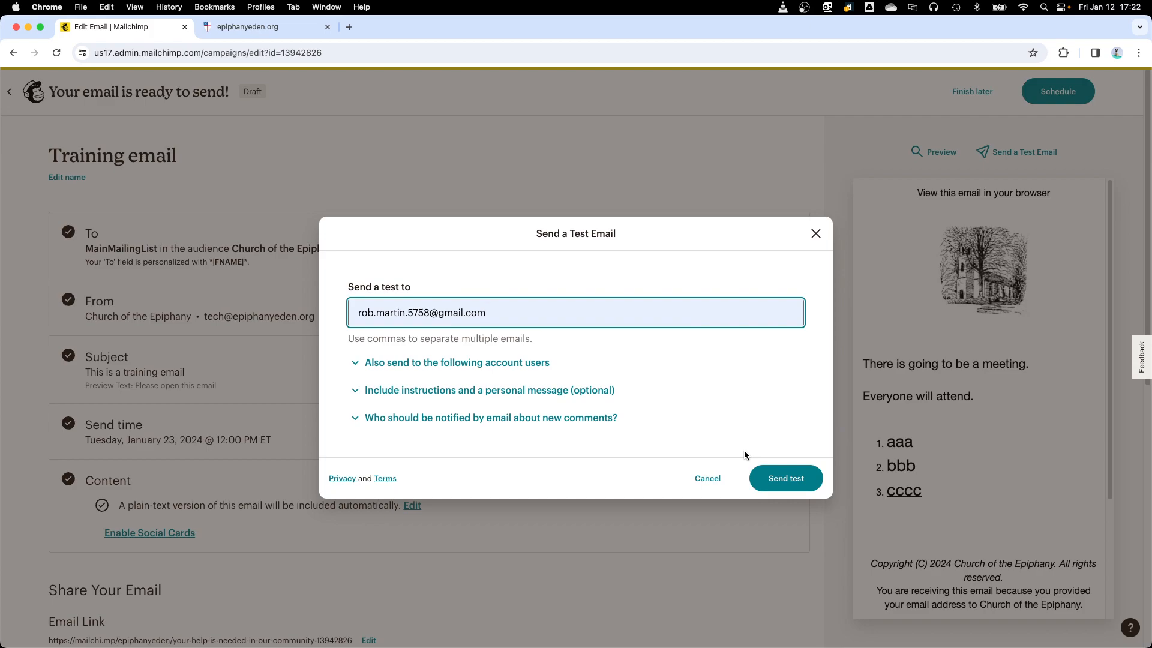
pyautogui.click(781, 478)
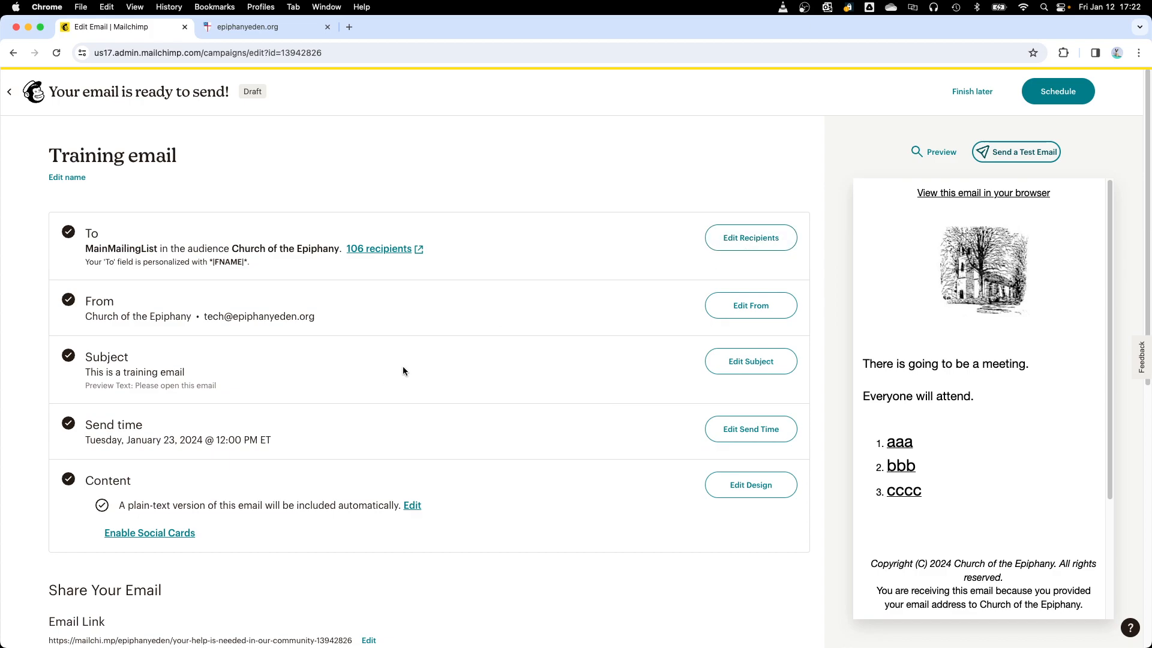
# Step: Schedule the training email for sending, confirm the scheduling, and open the list of all campaigns
pyautogui.click(1058, 95)
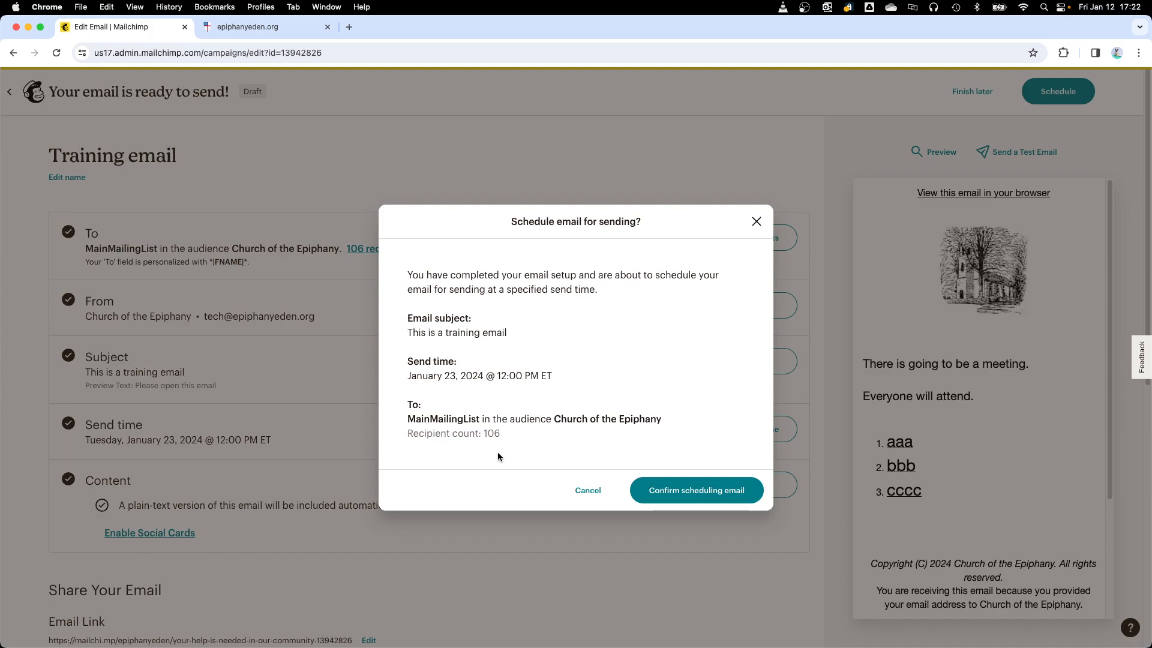
pyautogui.click(677, 493)
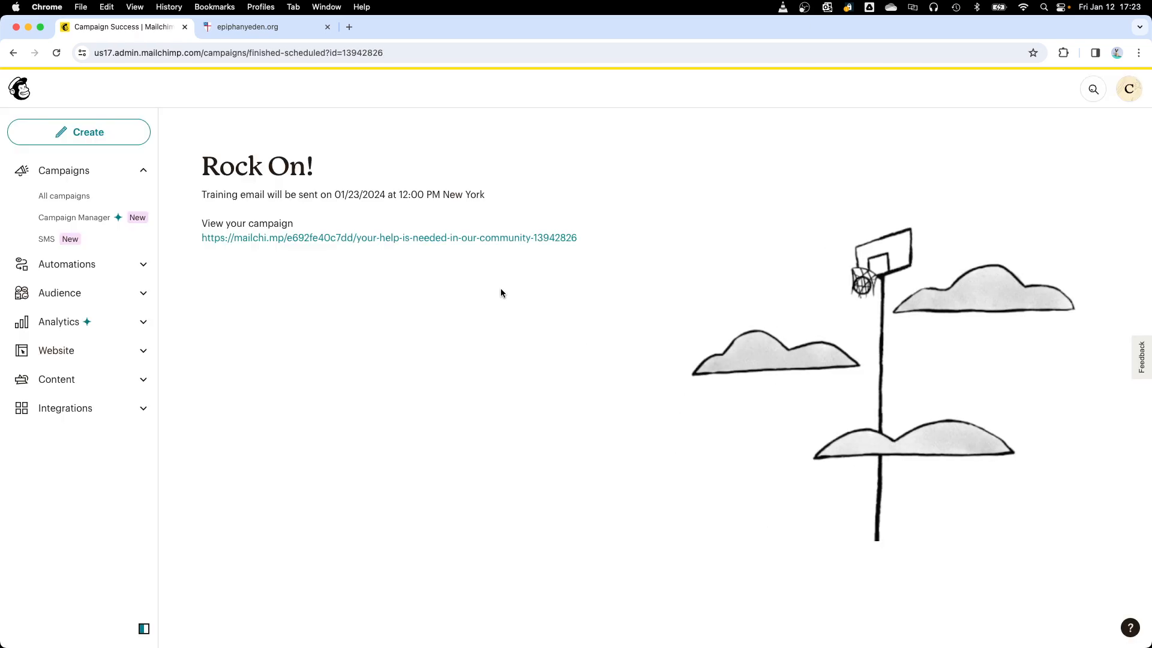
pyautogui.click(66, 196)
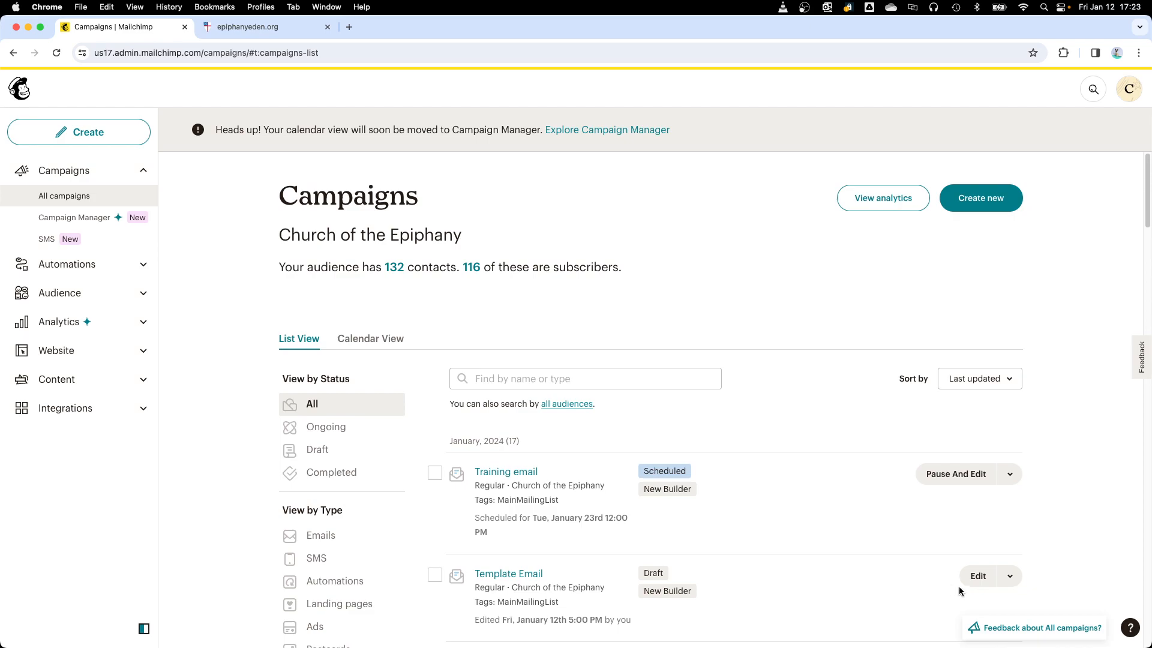
pyautogui.click(1010, 576)
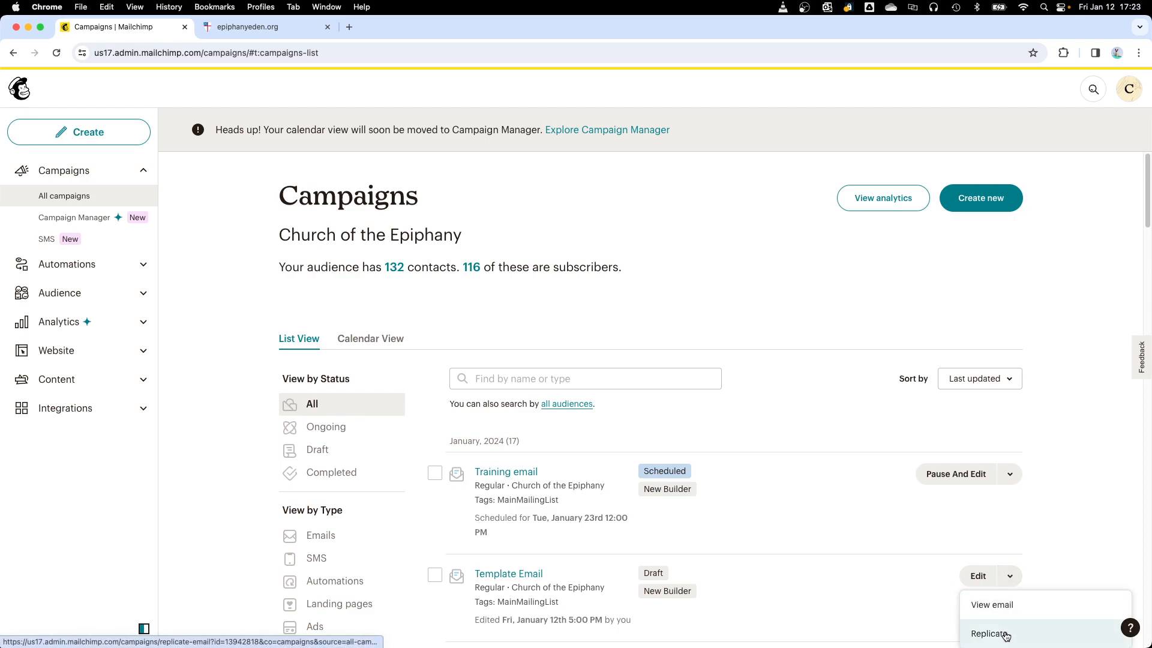
pyautogui.click(819, 513)
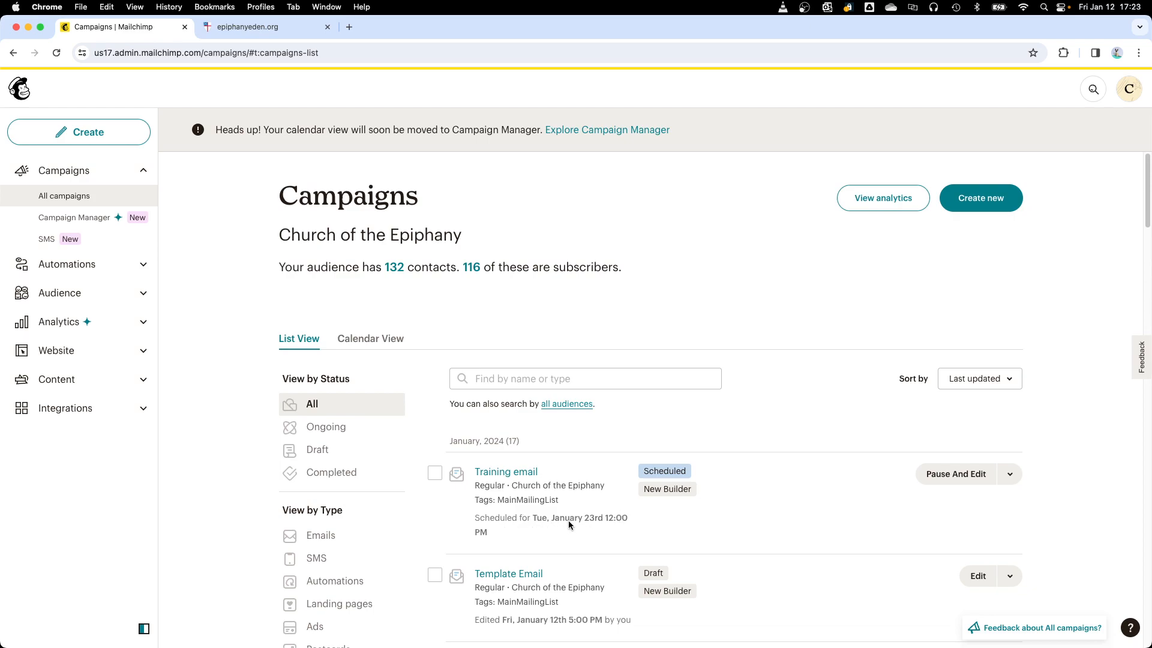
# Step: Pause the scheduled Training email campaign for editing and leave it to finish later
pyautogui.click(954, 476)
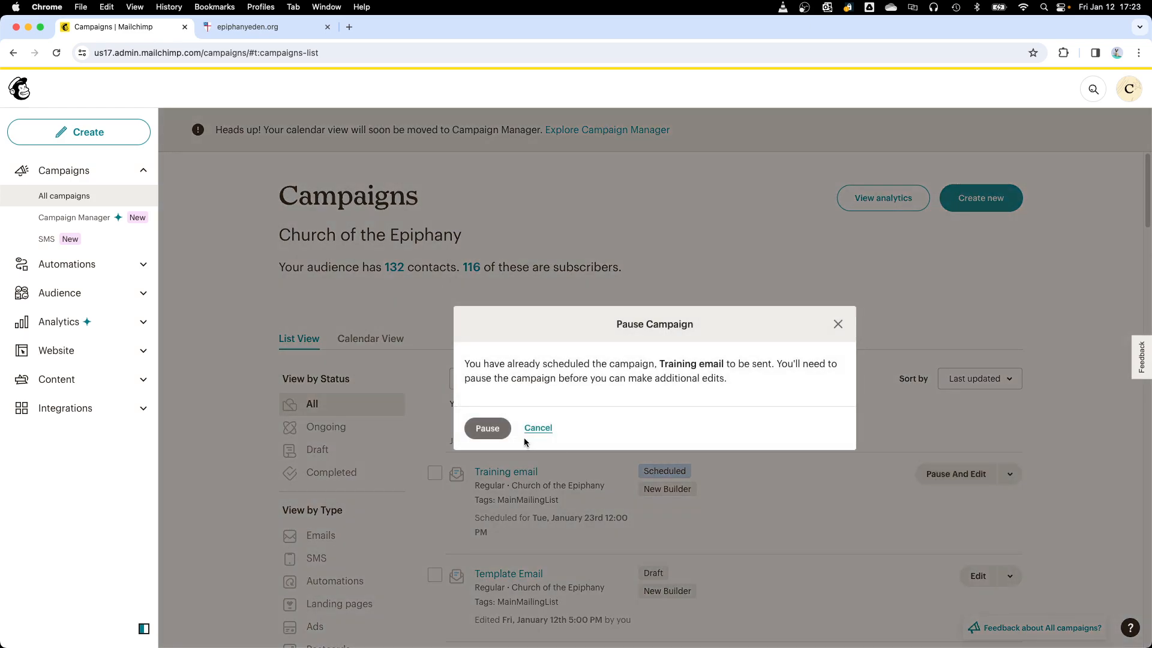
pyautogui.click(487, 429)
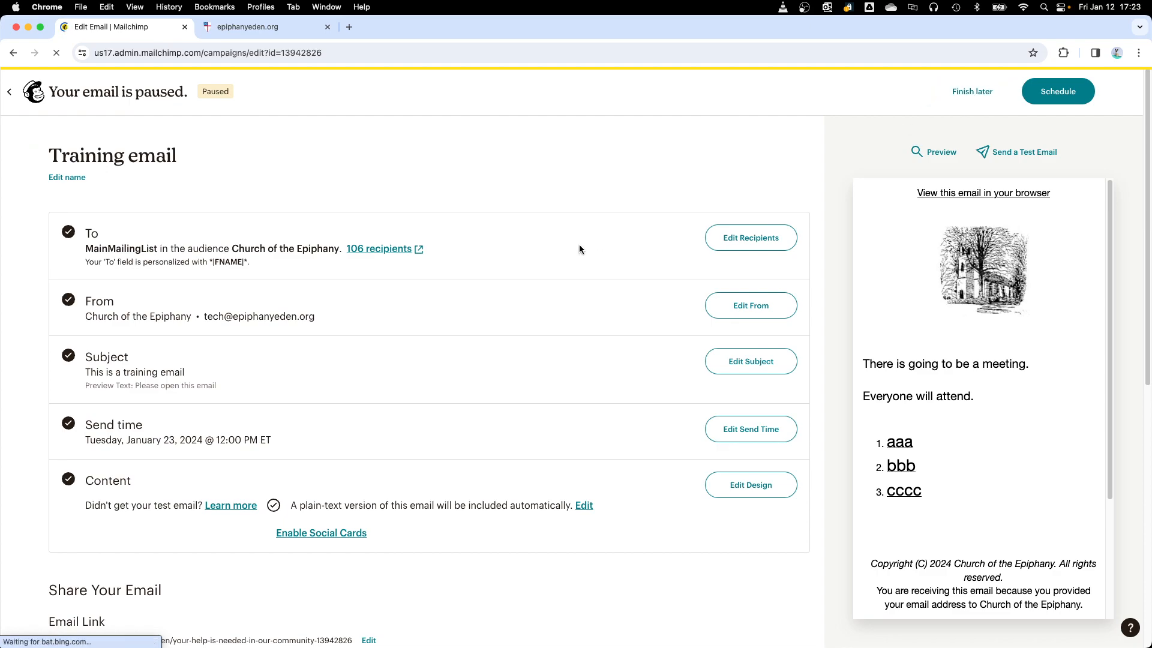
pyautogui.click(982, 96)
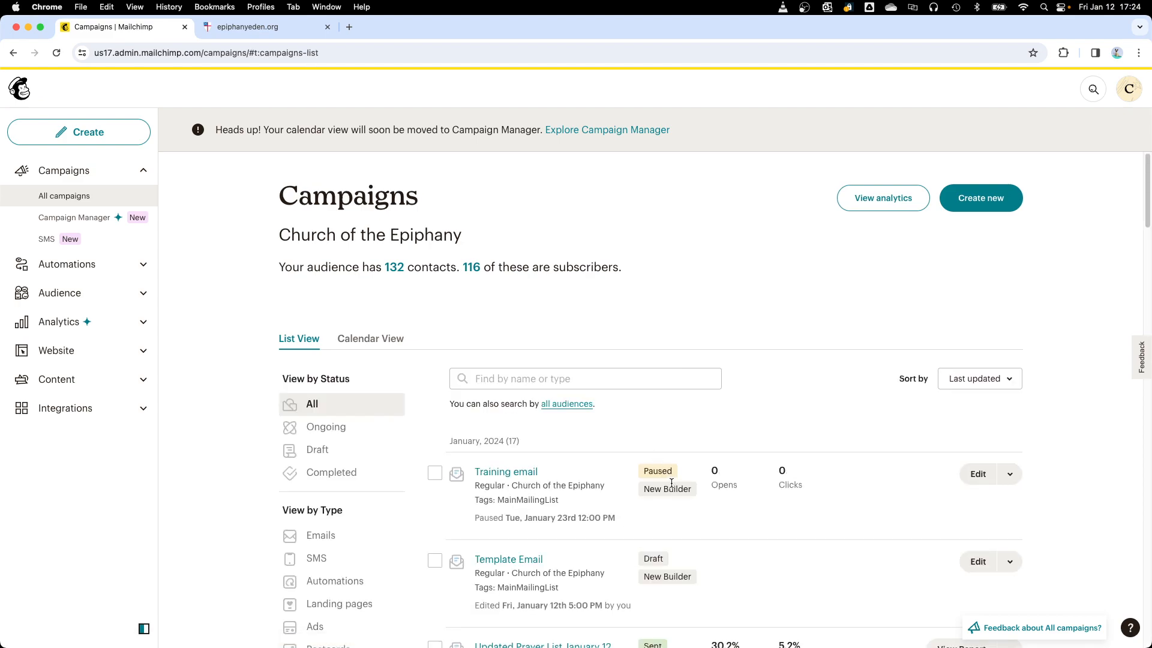
pyautogui.scroll(-3, 750, 585)
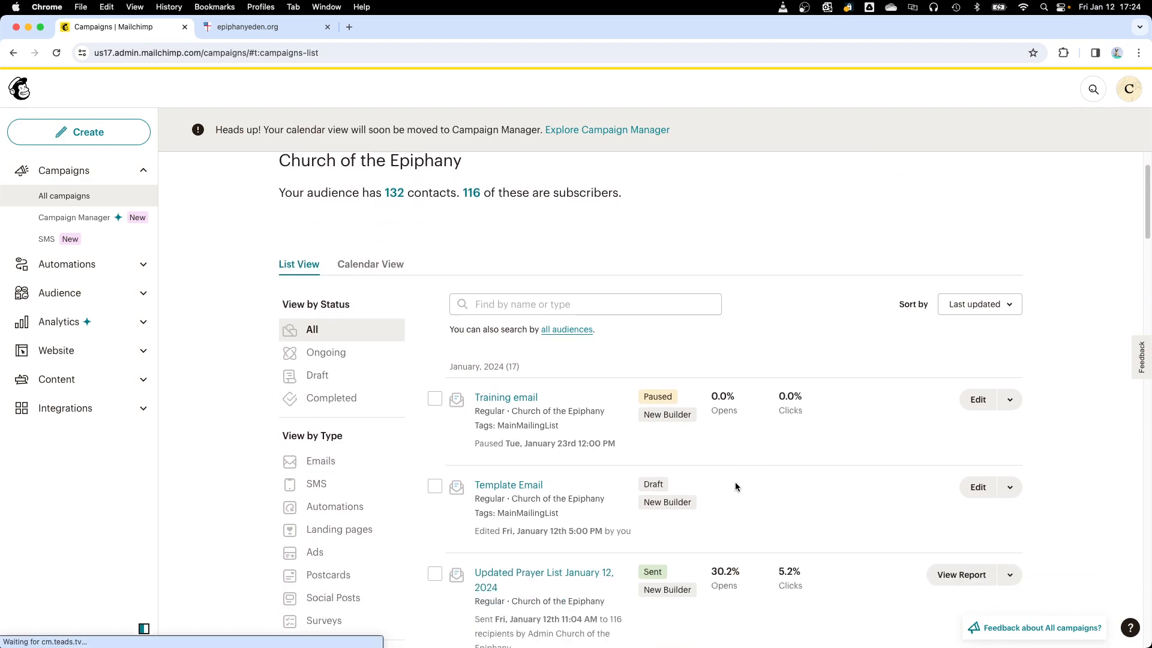
pyautogui.scroll(3, 737, 482)
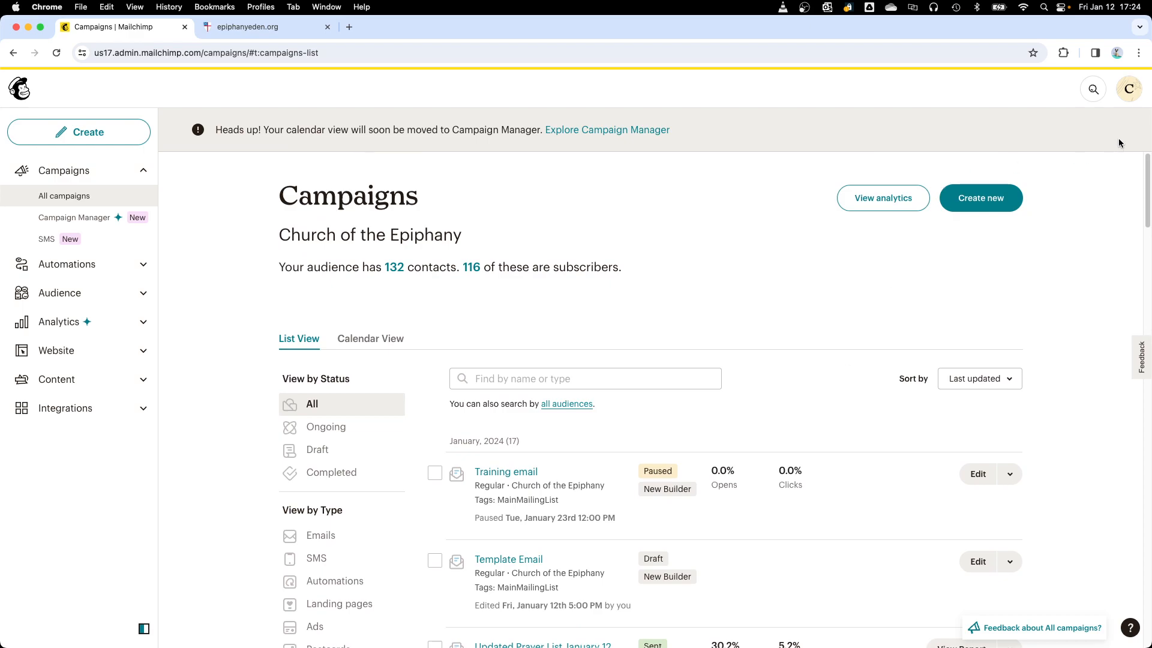
pyautogui.click(1130, 91)
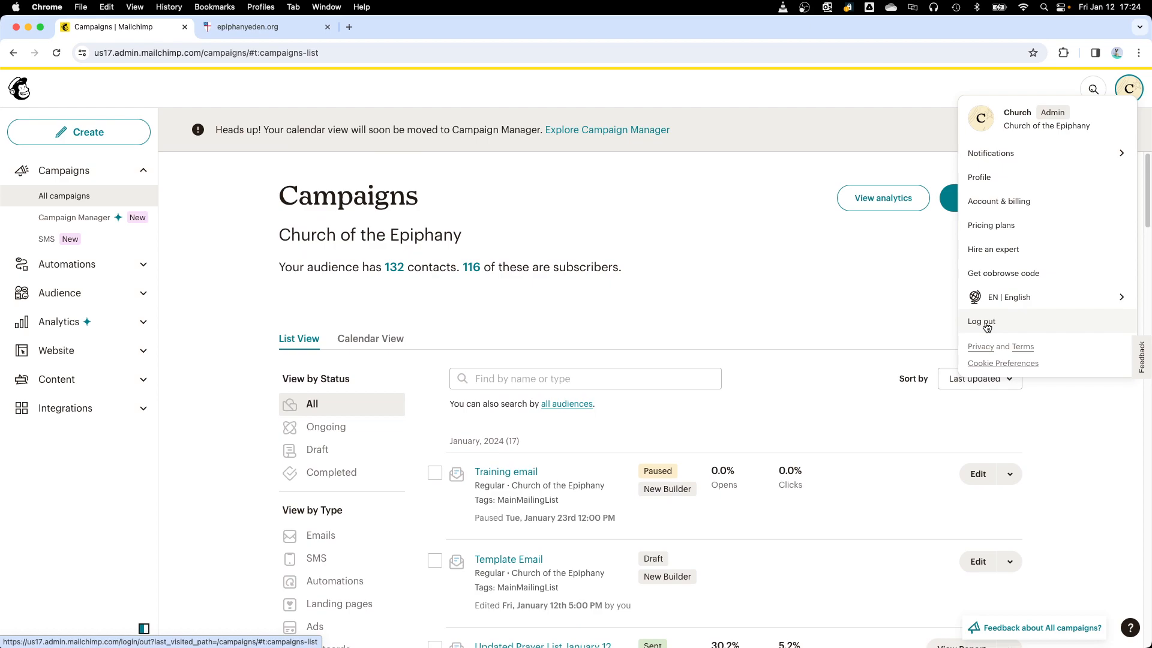
pyautogui.click(714, 302)
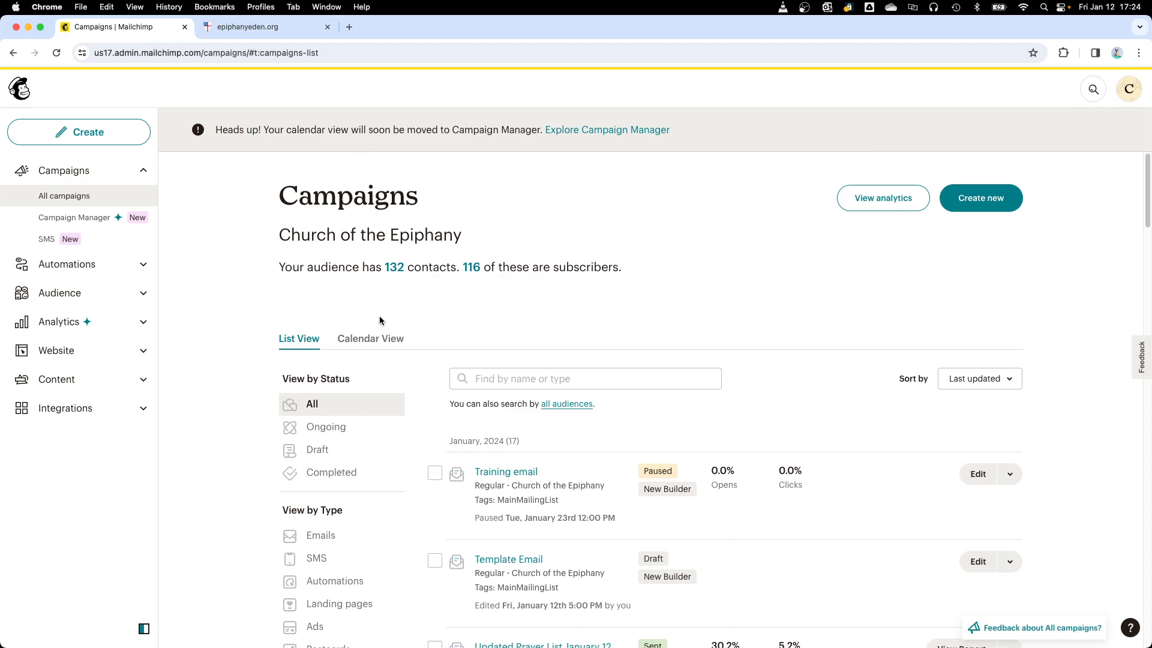
# Step: Search all campaigns for "template" and replicate the Template Email campaign
pyautogui.click(64, 196)
pyautogui.click(505, 379)
pyautogui.write('yrm')
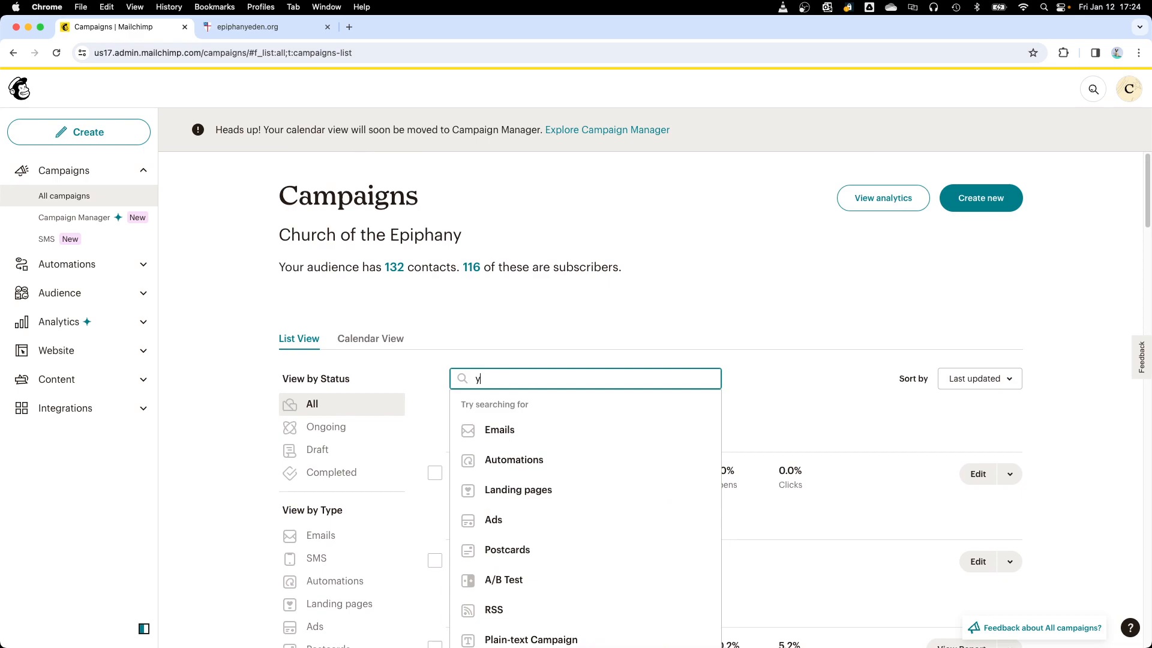
pyautogui.press('BackSpace')
pyautogui.press('BackSpace')
pyautogui.press('BackSpace')
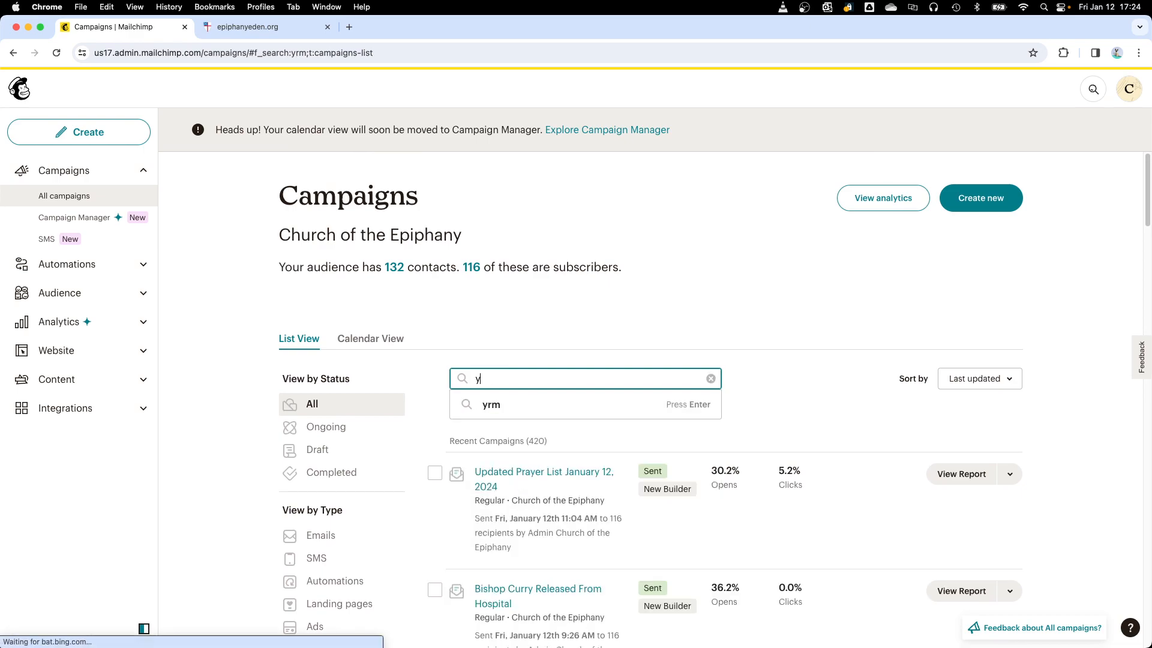
pyautogui.write('template')
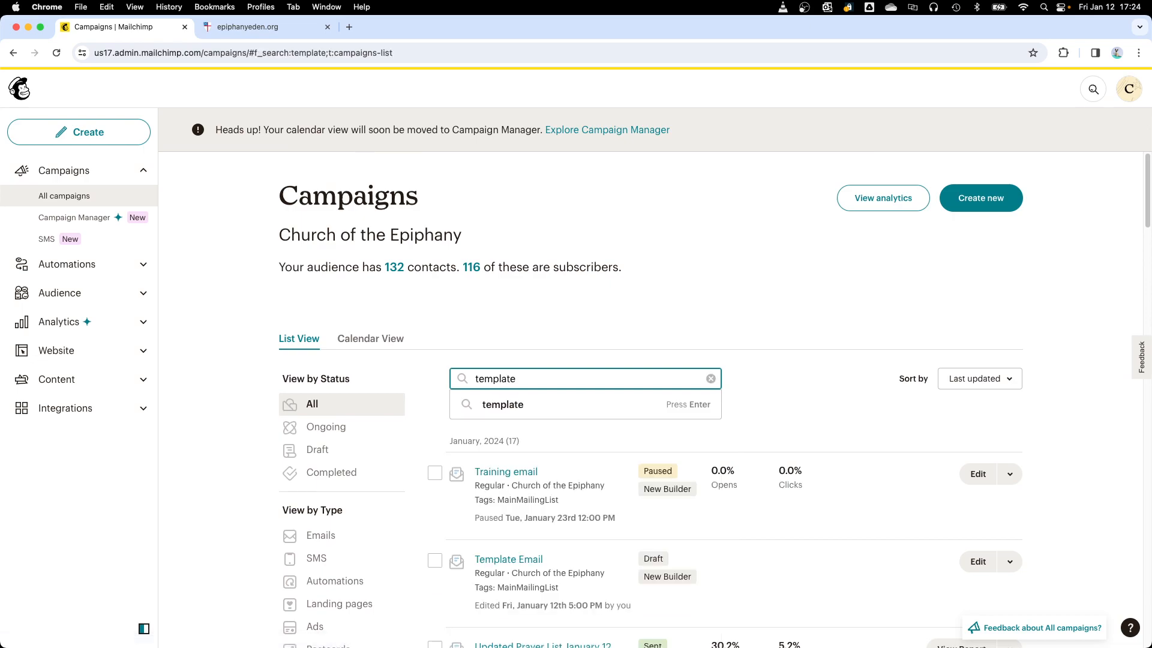
pyautogui.press('Return')
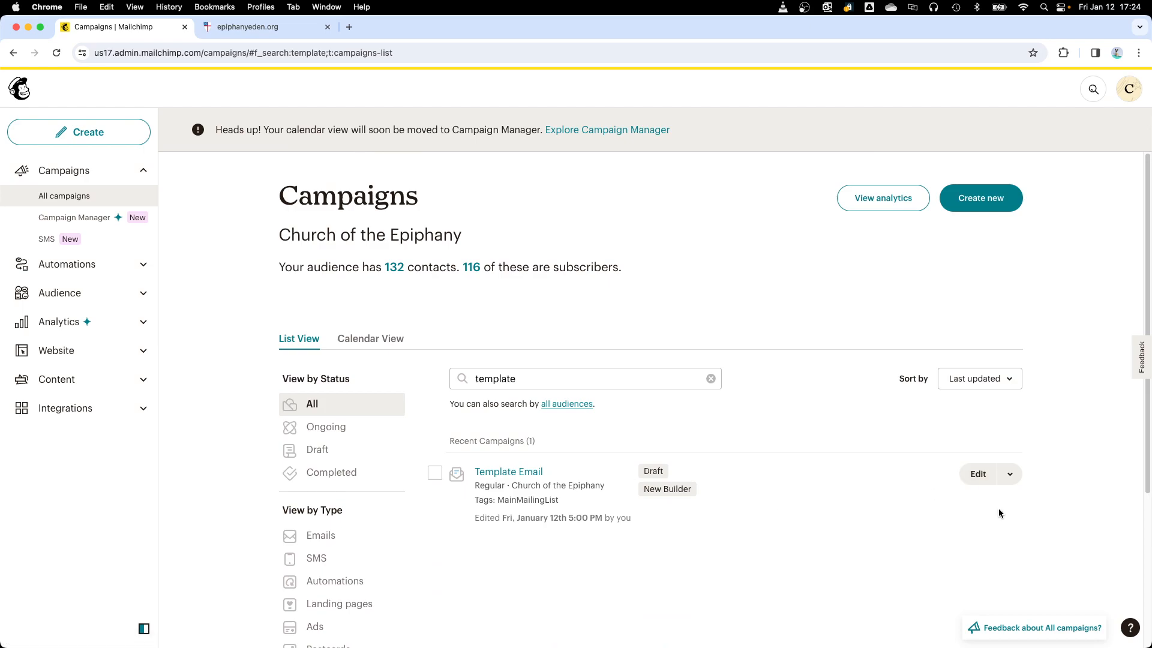
pyautogui.click(1010, 476)
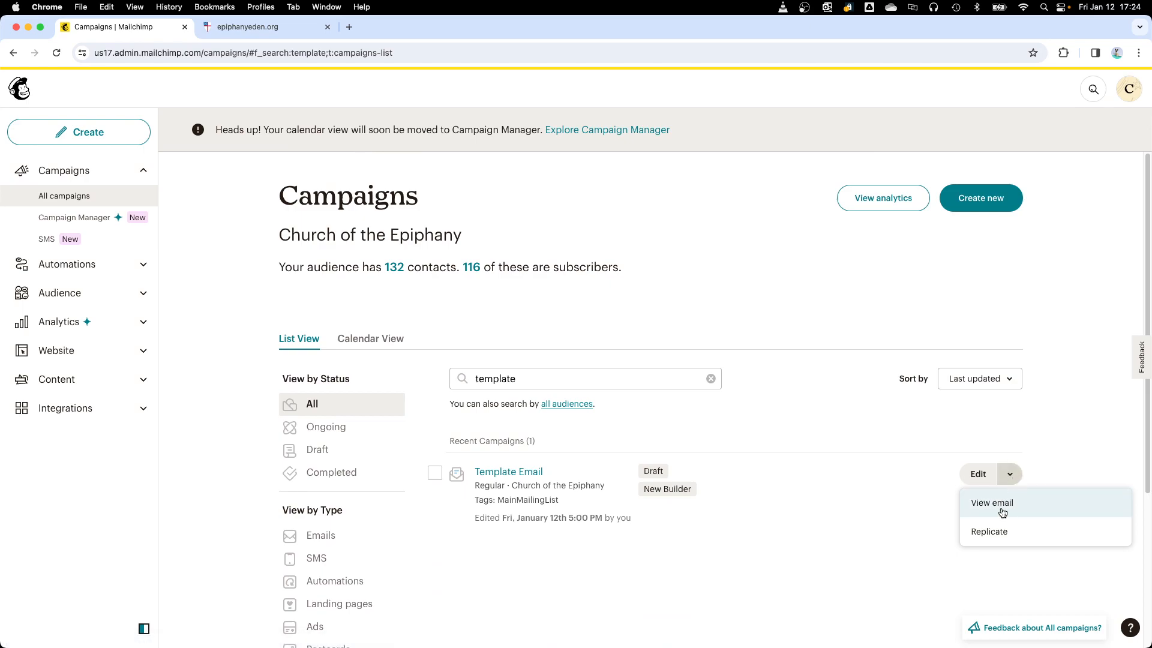
pyautogui.click(996, 532)
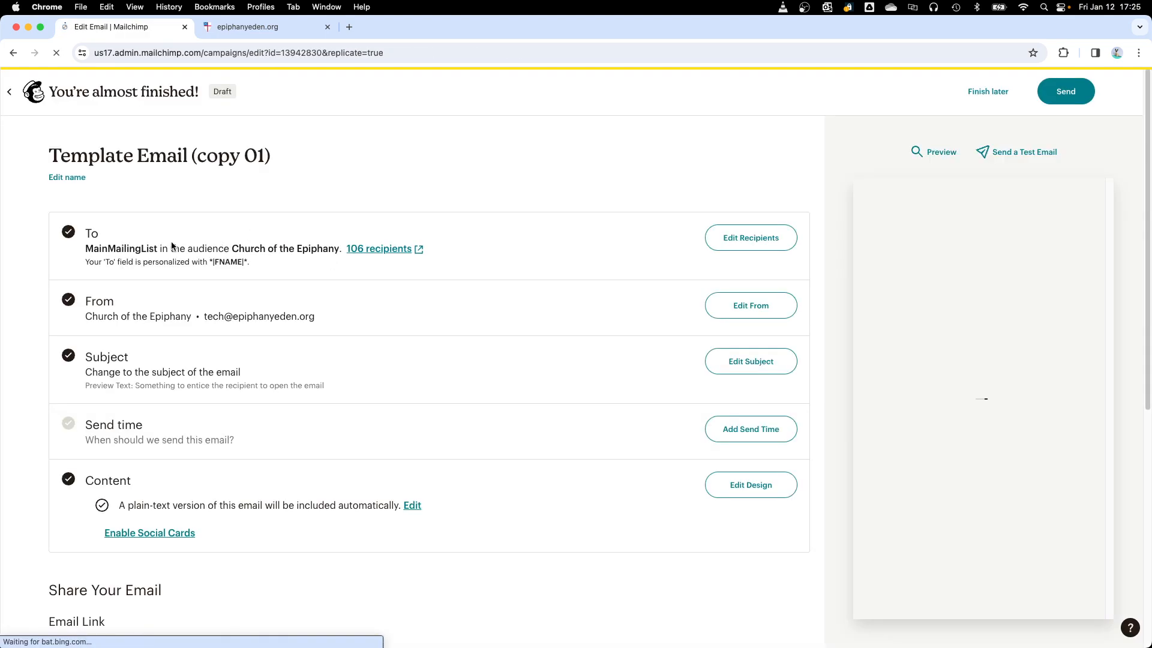
# Step: Rename the replicated campaign as "new event 20240112" and save the name
pyautogui.click(67, 177)
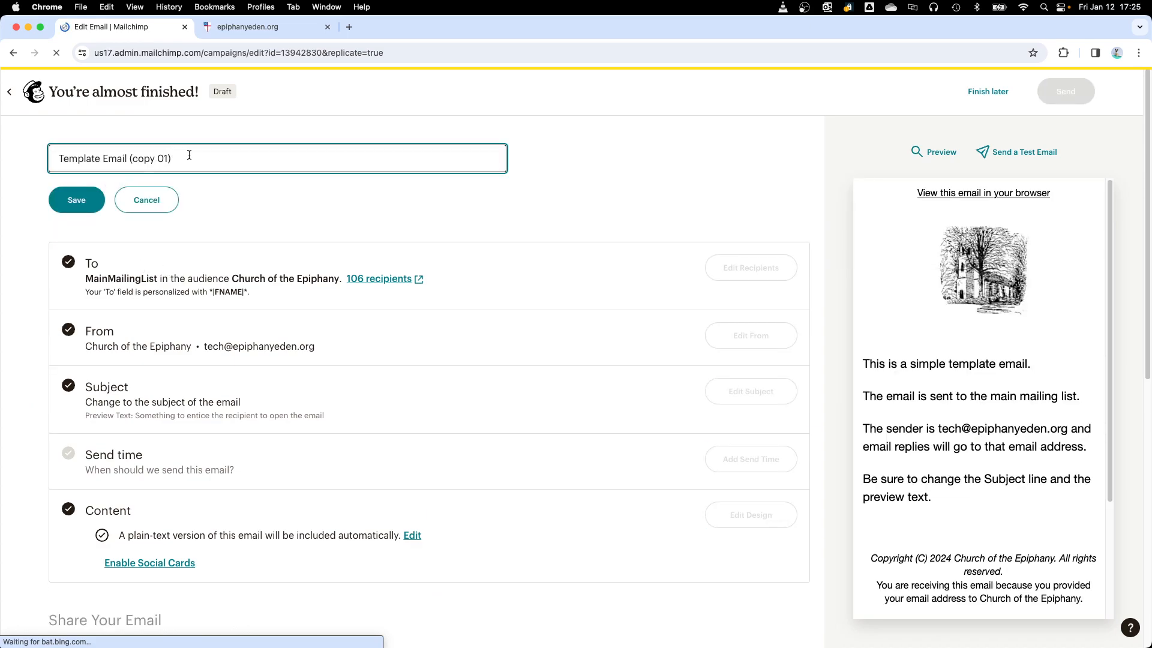
pyautogui.moveTo(189, 156); pyautogui.dragTo(52, 157)
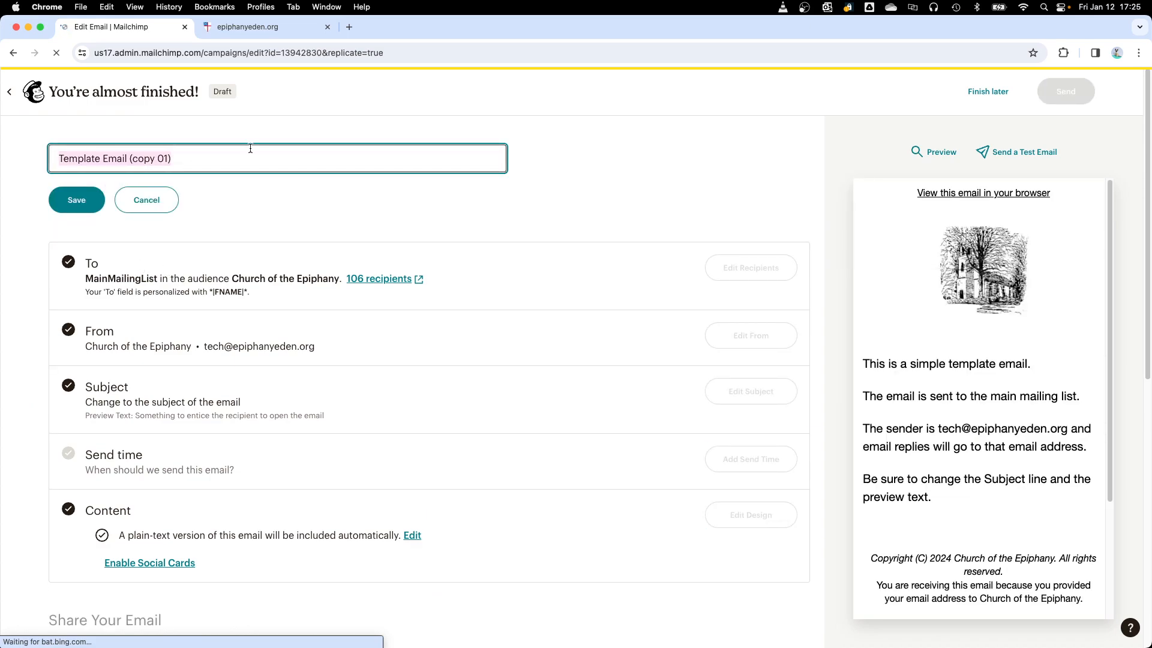
pyautogui.press('BackSpace')
pyautogui.write('ne')
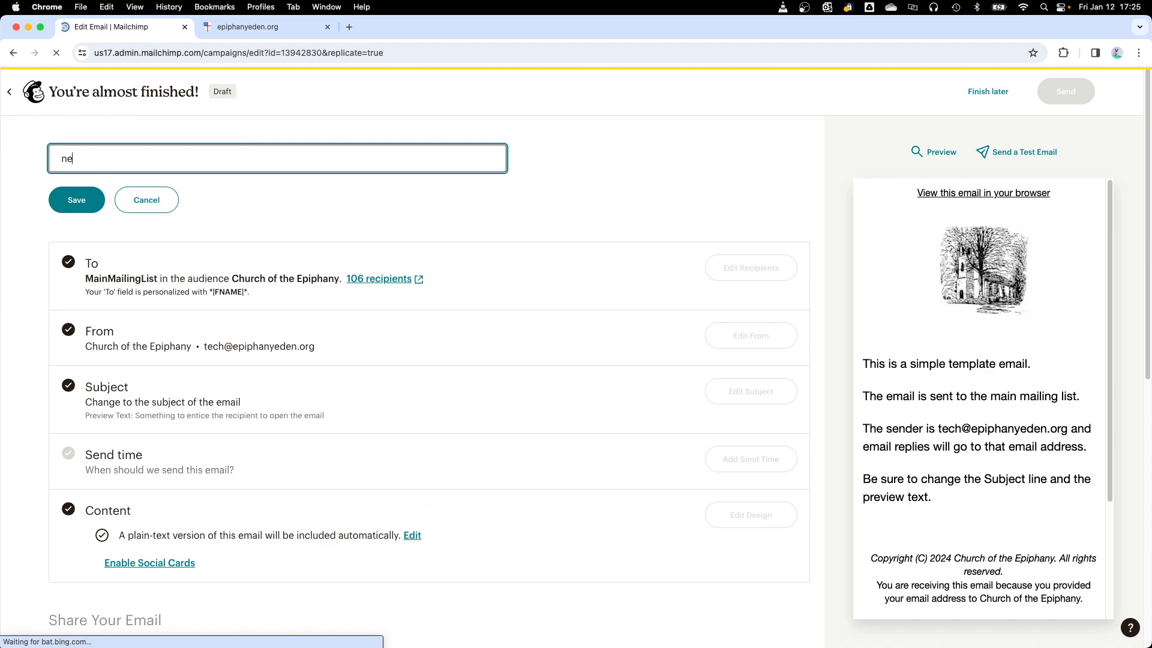
pyautogui.press('BackSpace')
pyautogui.press('BackSpace')
pyautogui.press('BackSpace')
pyautogui.write('new eve')
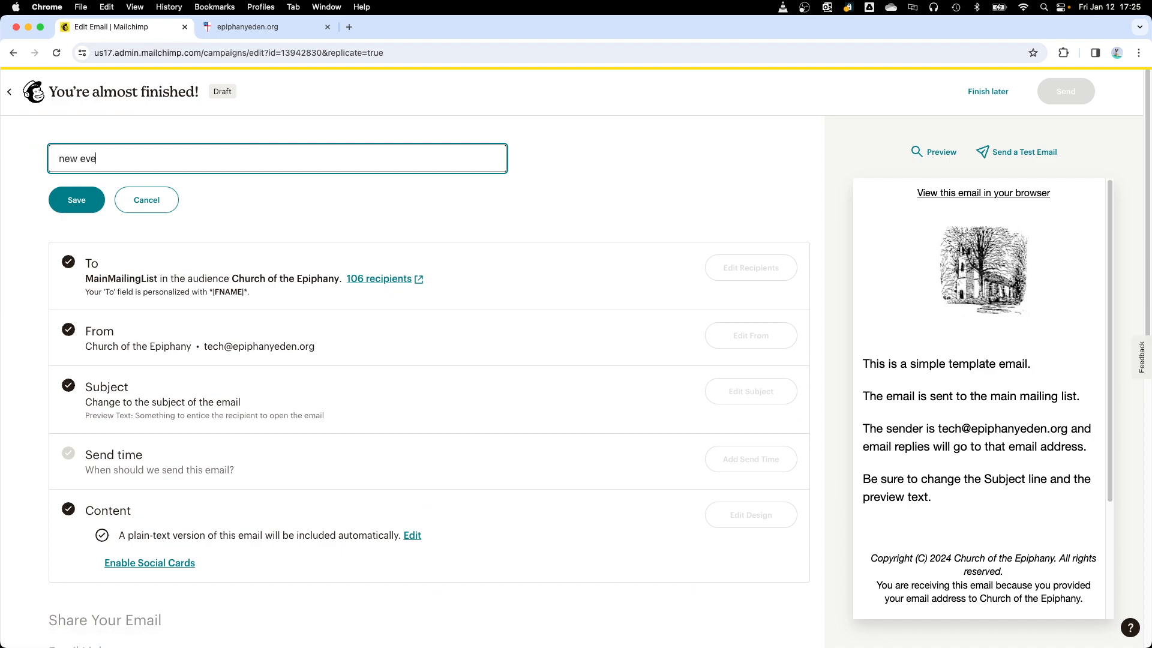
pyautogui.write('nt 20240112')
pyautogui.rightClick(251, 157)
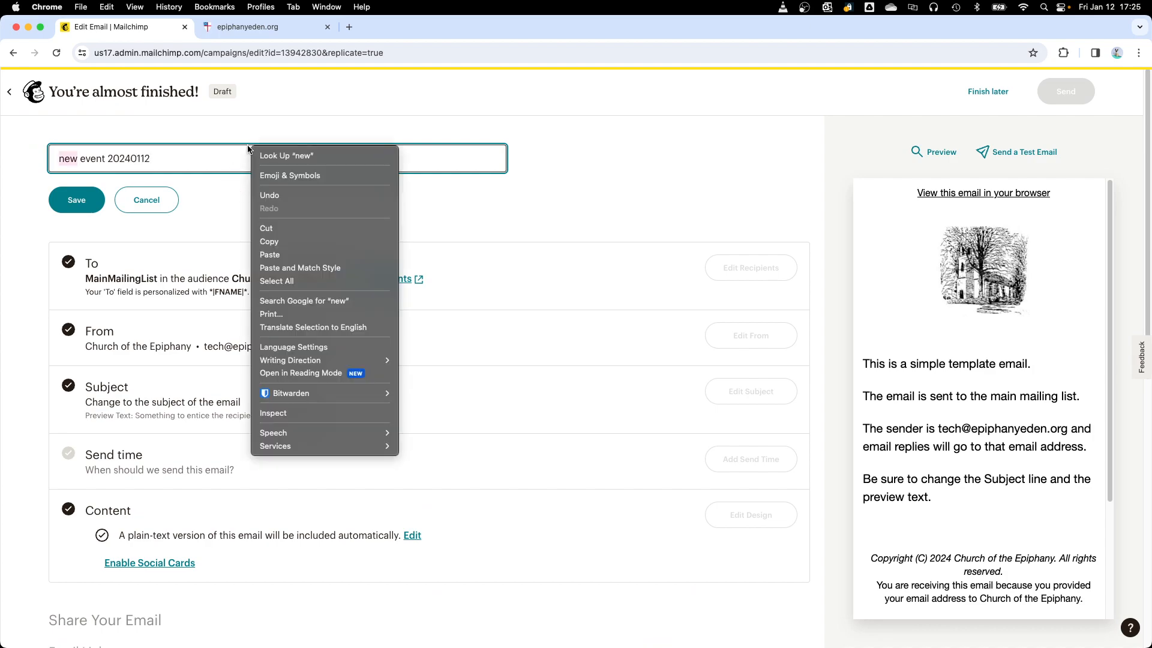
pyautogui.press('Escape')
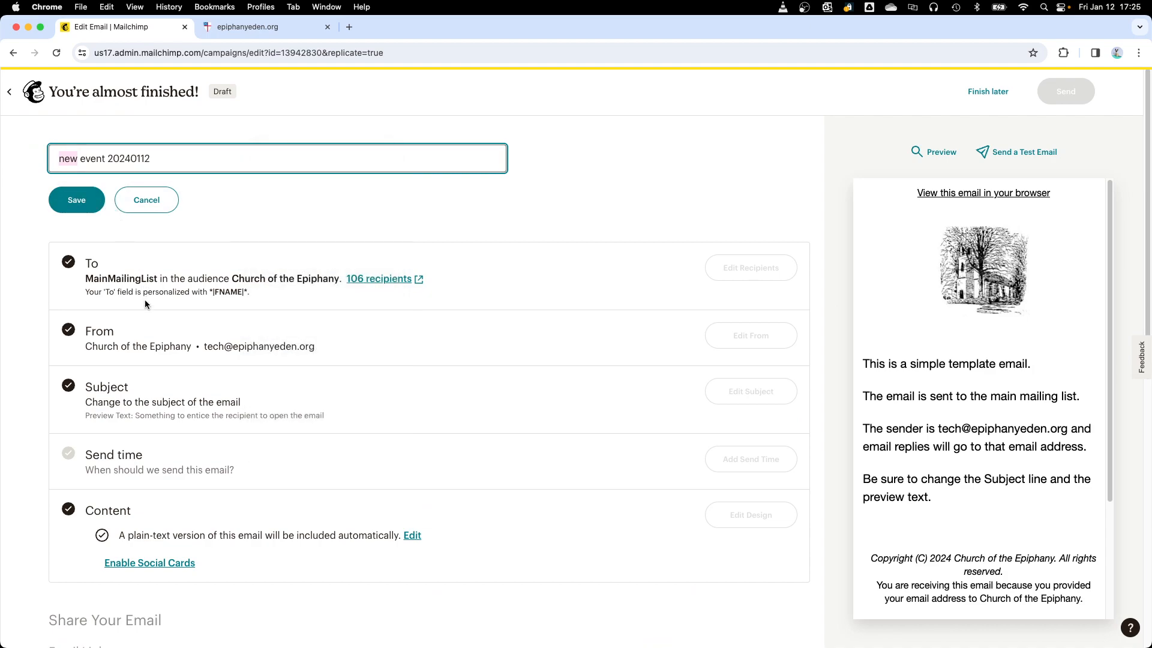
pyautogui.click(83, 207)
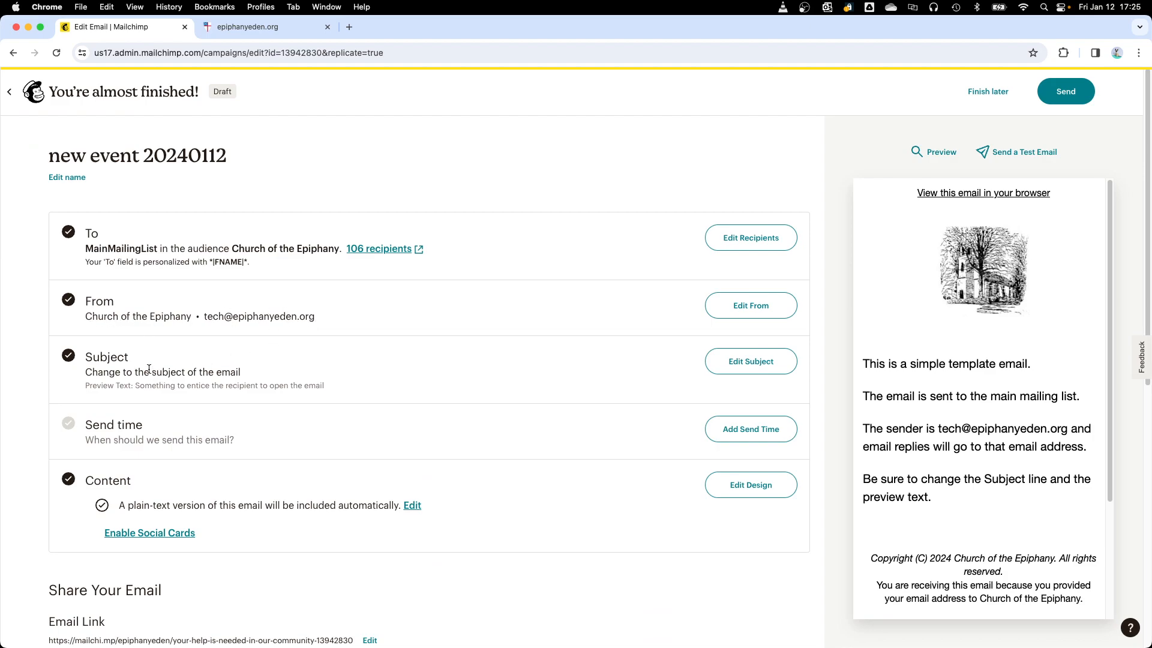
# Step: Review the subject and preview text of the new event campaign in their edit fields and save them as they are
pyautogui.click(748, 362)
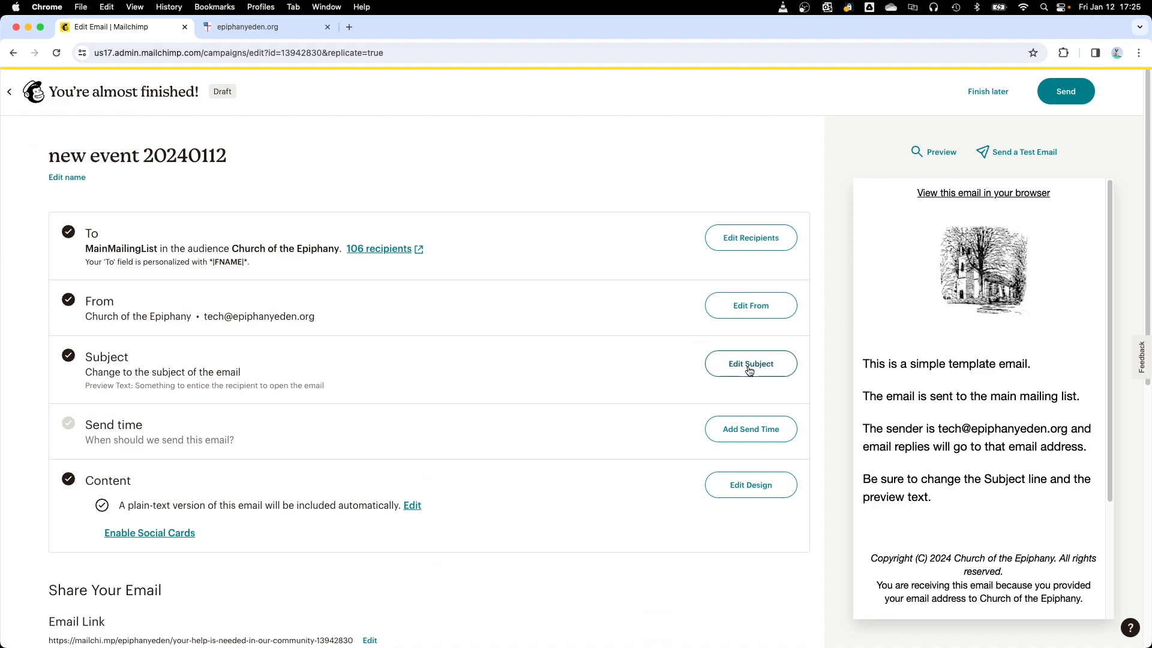
pyautogui.click(291, 440)
pyautogui.click(283, 514)
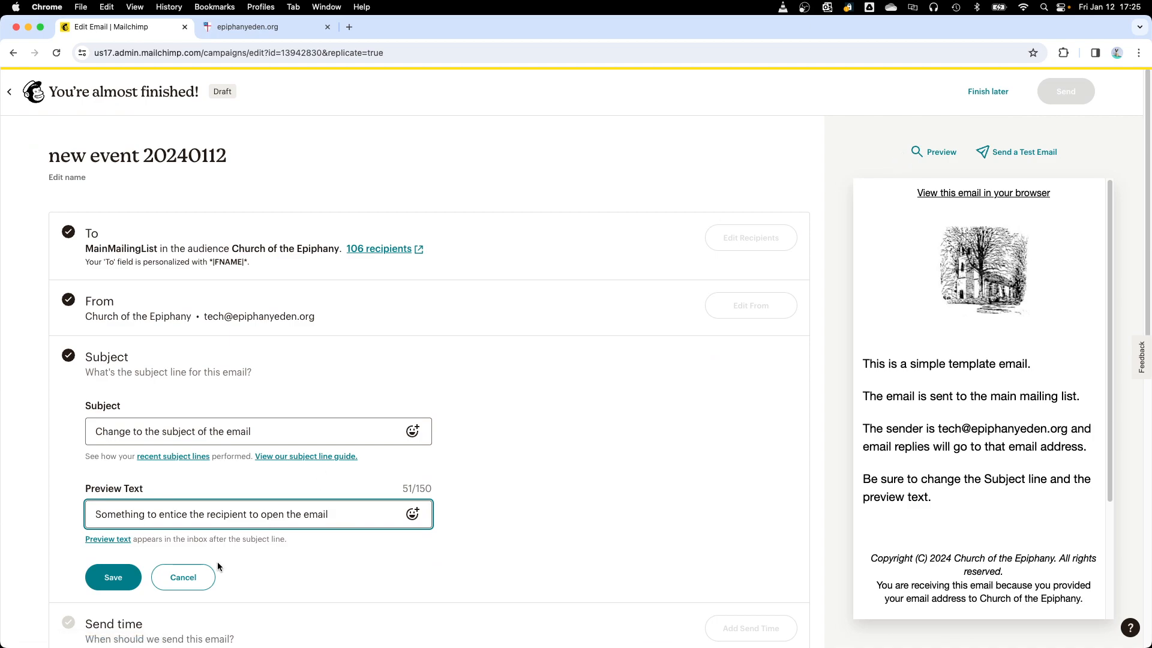
pyautogui.click(113, 587)
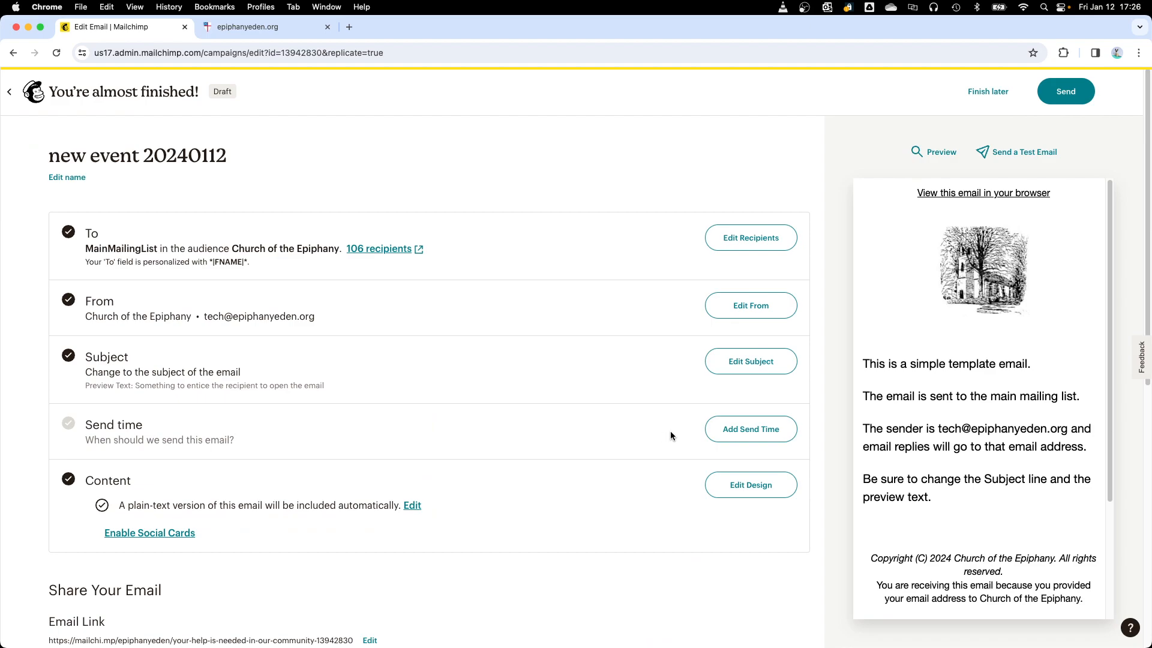
# Step: Set the campaign's send time to Send now and save the setting
pyautogui.click(738, 427)
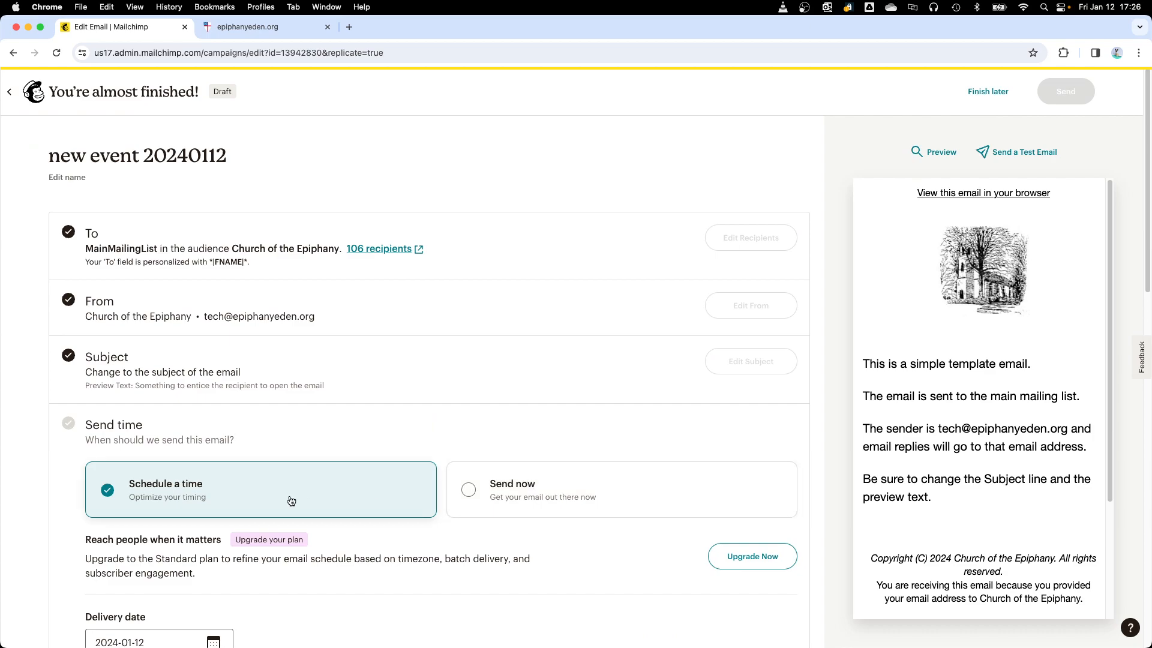
pyautogui.click(604, 486)
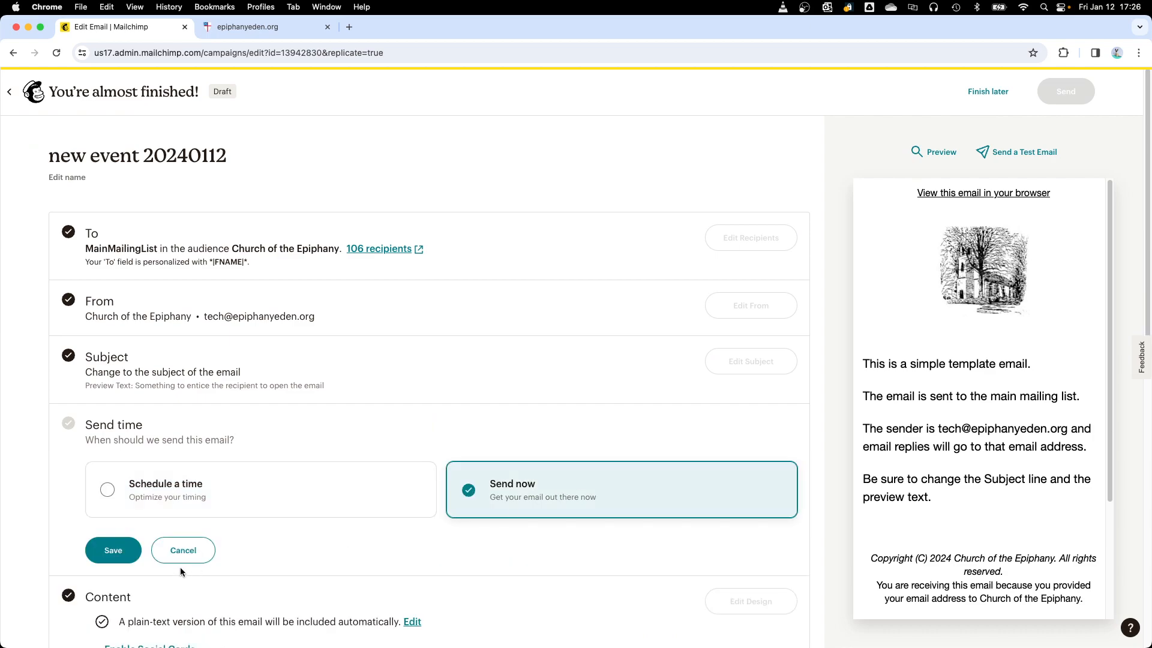
pyautogui.click(121, 549)
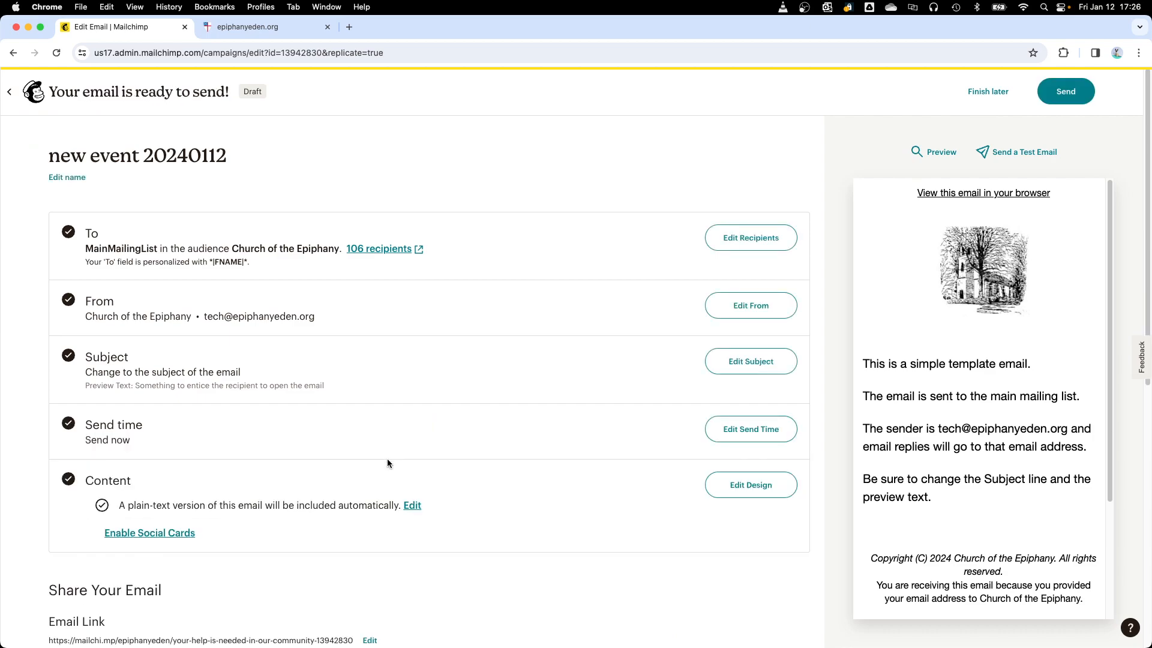
# Step: Replace the template body text in the email design with the lines "jklfjklfakjl" and "l;fkl;fkl;", then save and exit the design
pyautogui.scroll(-2, 690, 409)
pyautogui.click(741, 384)
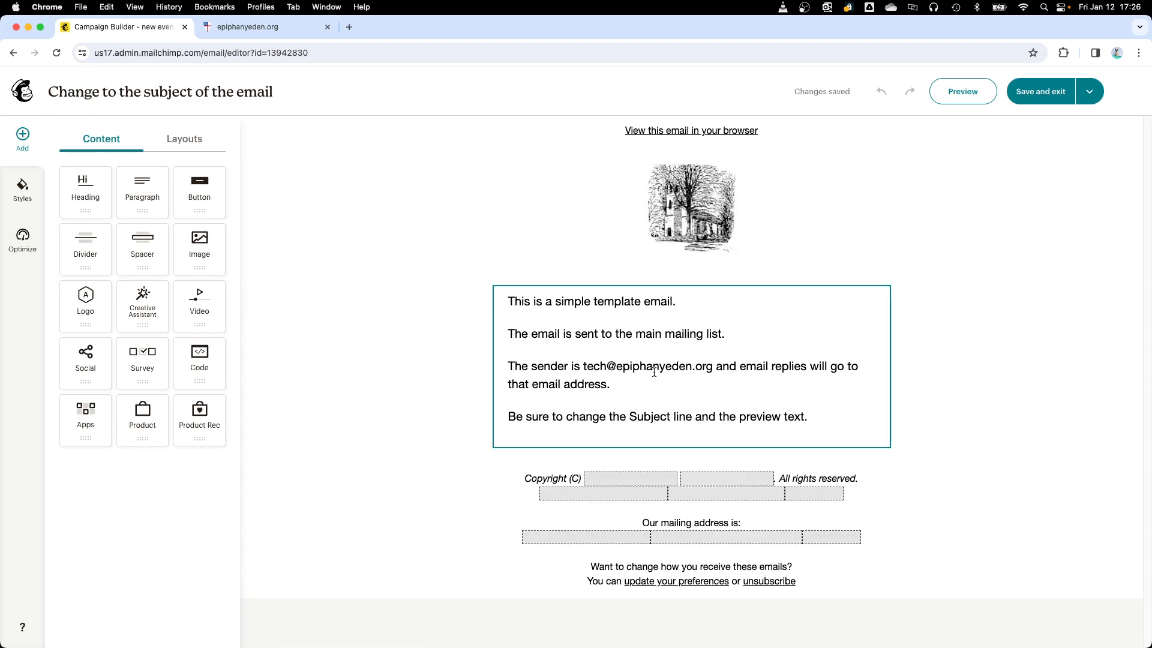
pyautogui.click(651, 370)
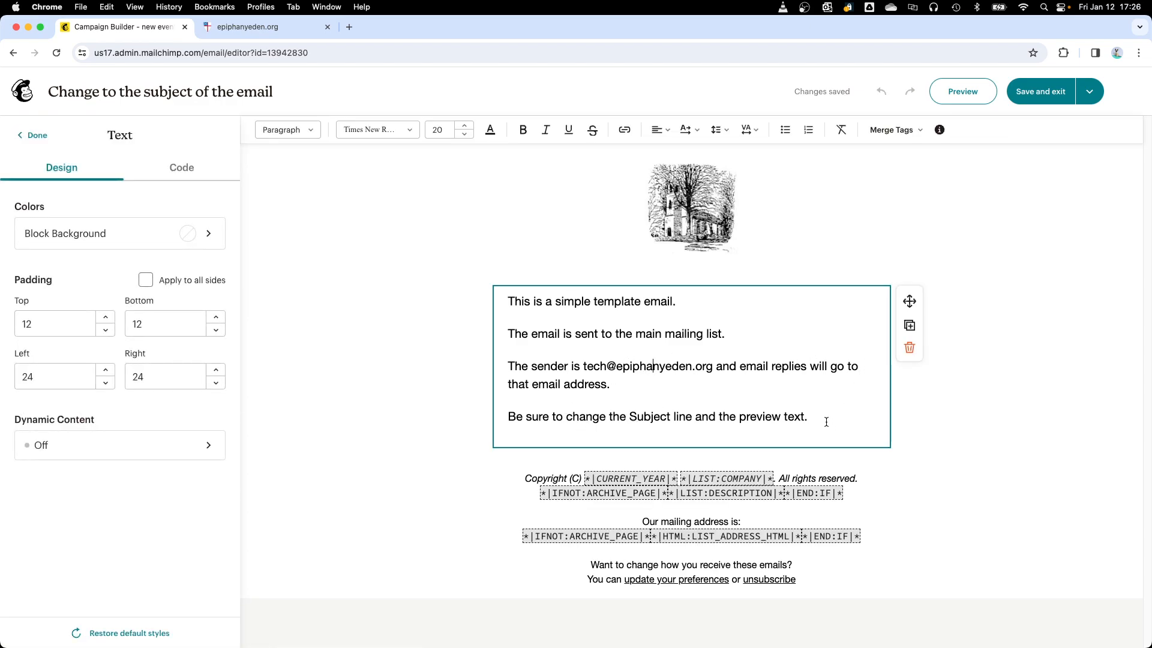
pyautogui.moveTo(664, 346); pyautogui.dragTo(501, 303)
pyautogui.press('BackSpace')
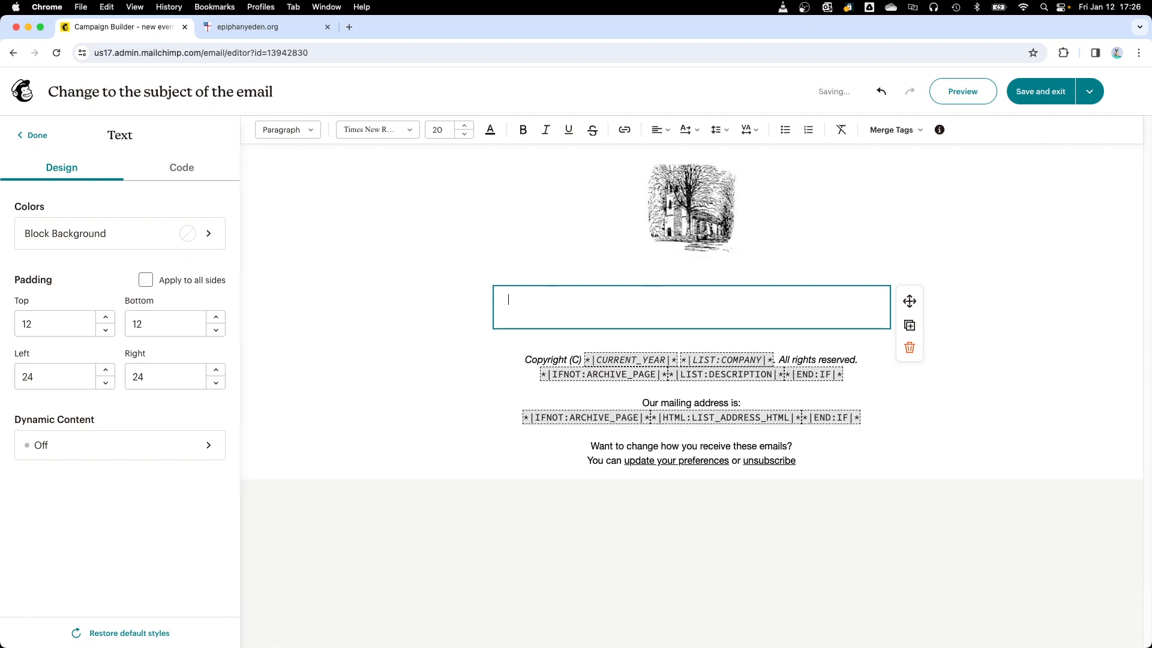
pyautogui.write('jklfjklfakjl')
pyautogui.press('Return')
pyautogui.write('l;fkl;fkl;')
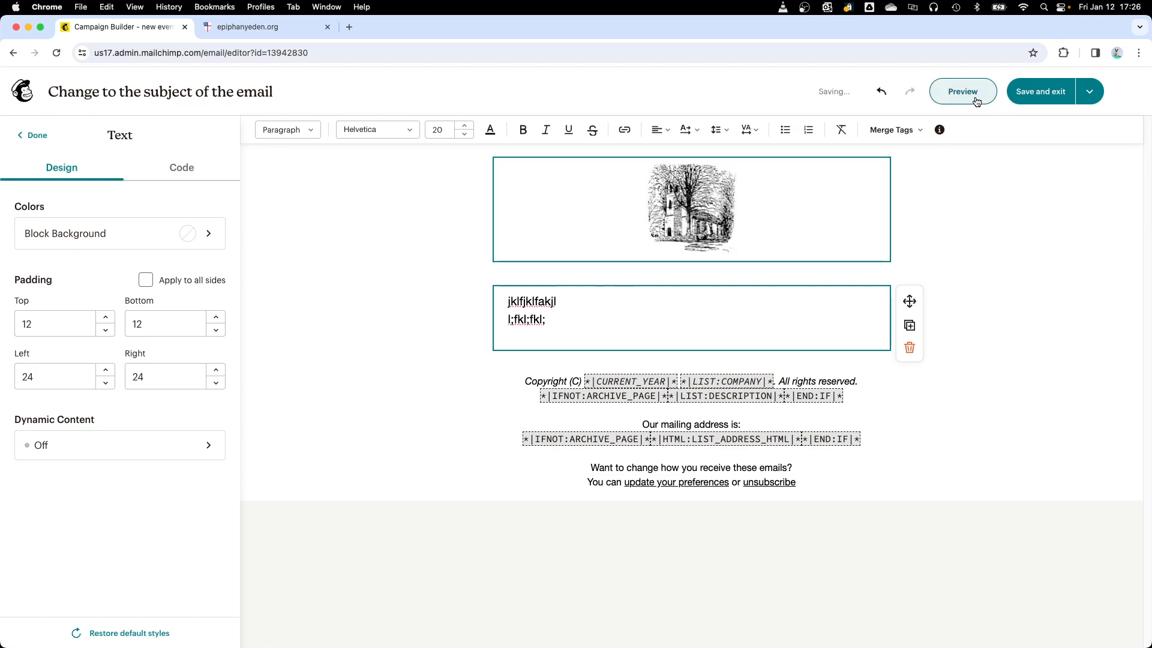
pyautogui.click(1030, 102)
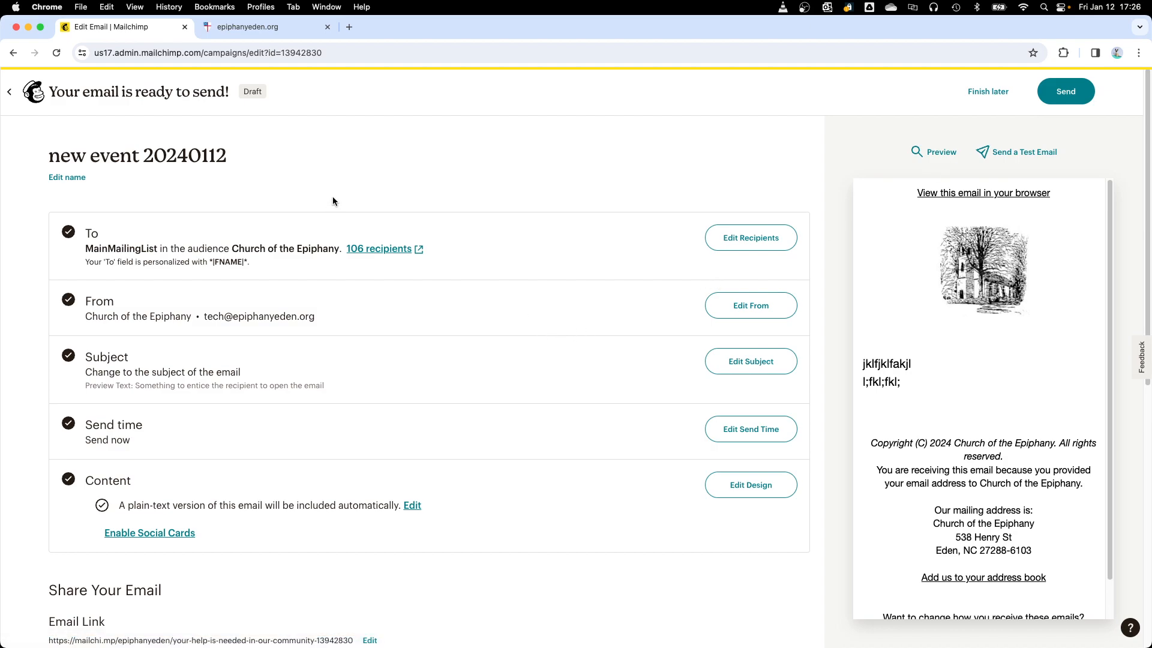
# Step: Leave the new event campaign as a draft to finish later and log out of the account
pyautogui.click(987, 94)
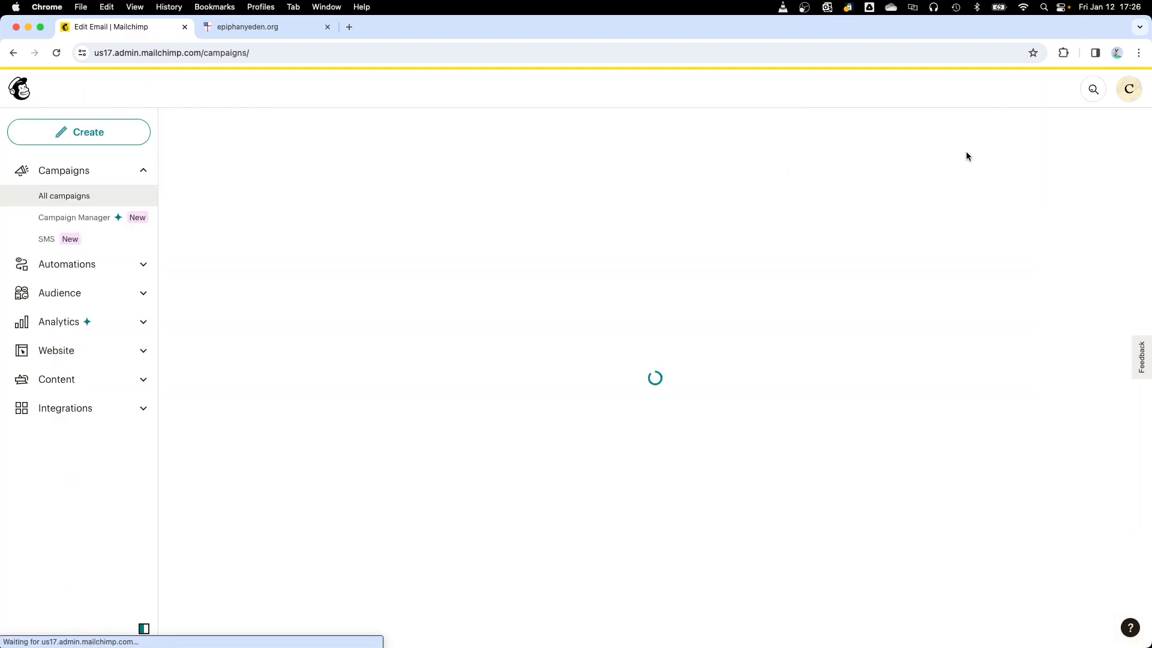
pyautogui.click(1130, 92)
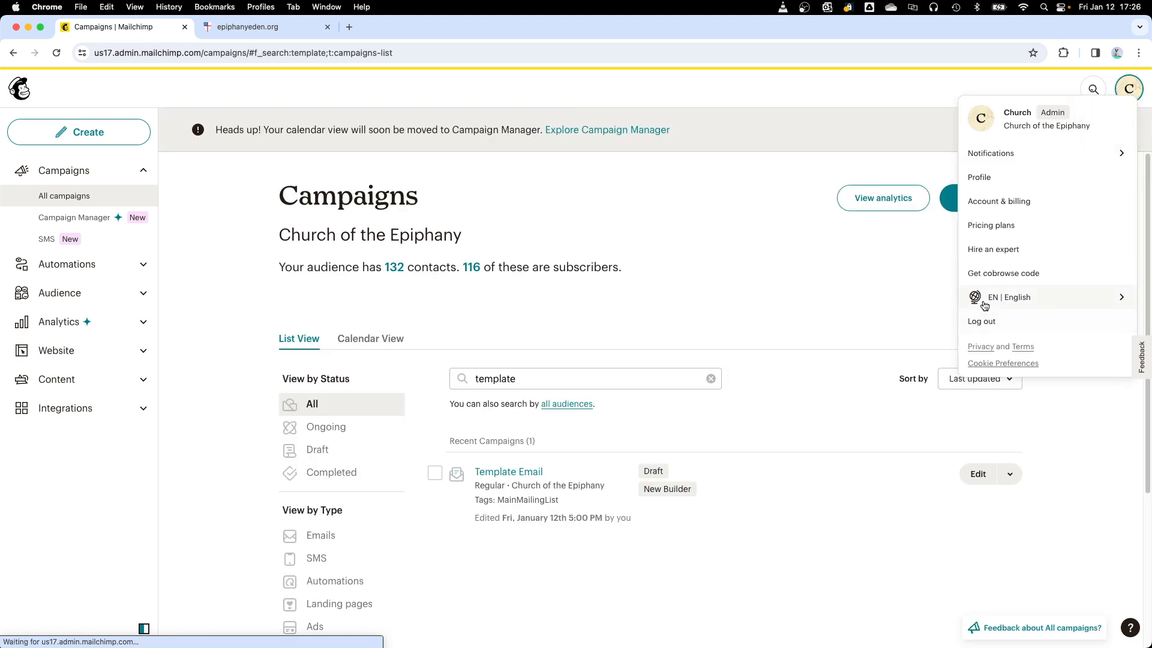
pyautogui.click(985, 325)
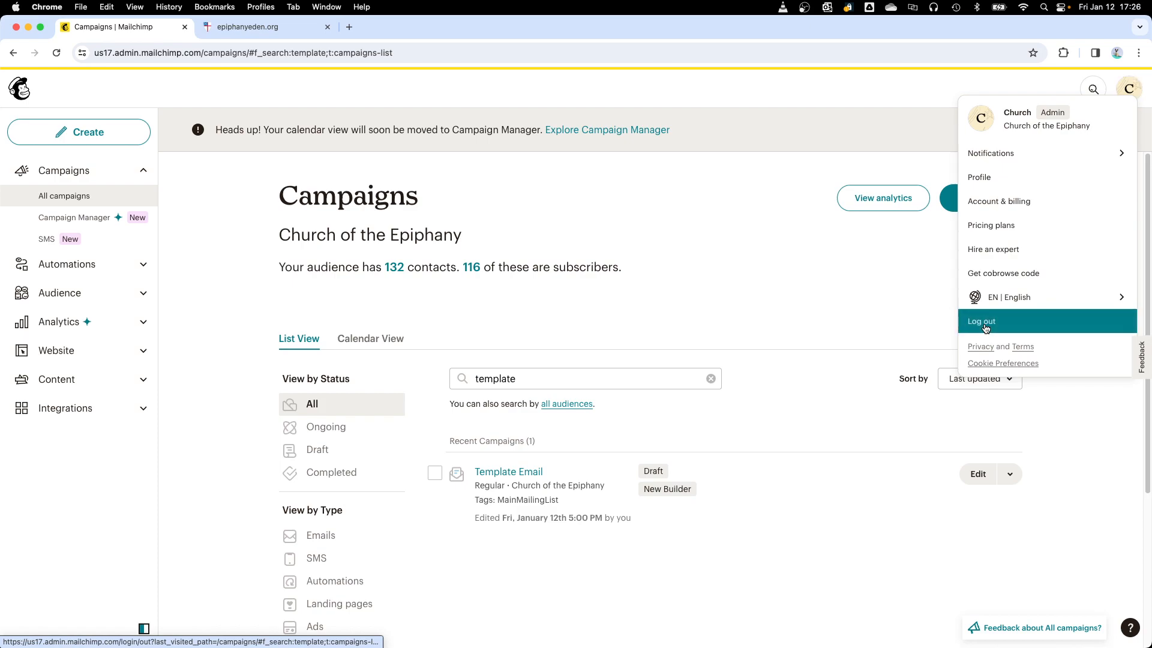